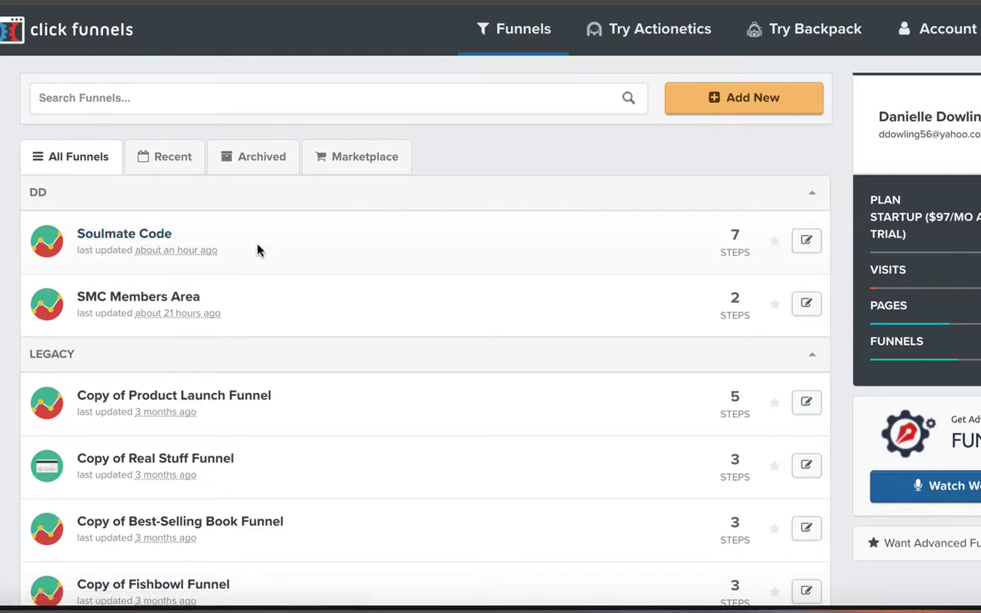
Step: Open the Soulmate Code funnel and look through its list of funnel steps
{"action": "left_click", "coordinate": [143, 235]}
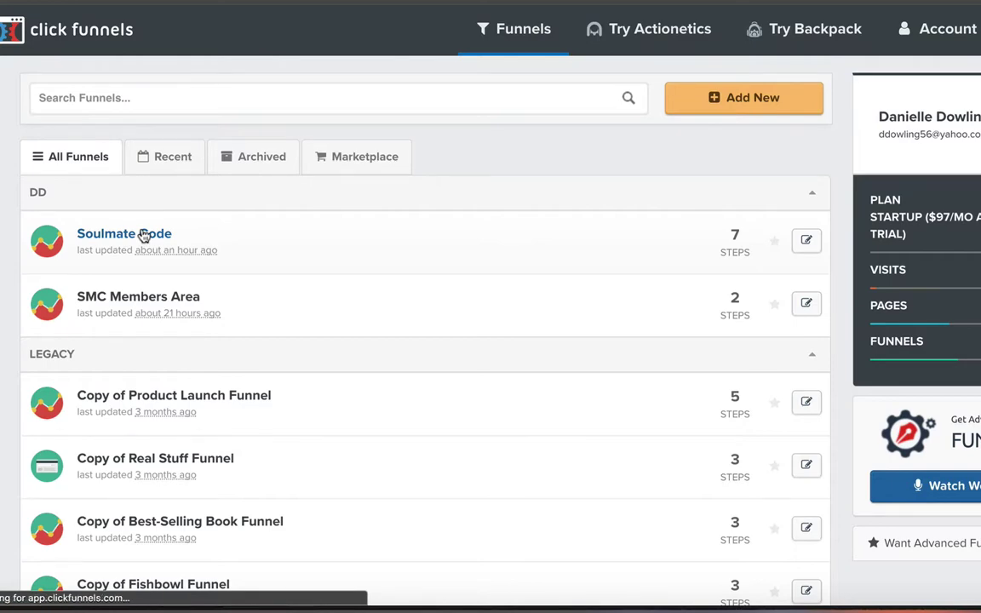
{"action": "scroll", "coordinate": [171, 328], "scroll_direction": "down", "scroll_amount": 3}
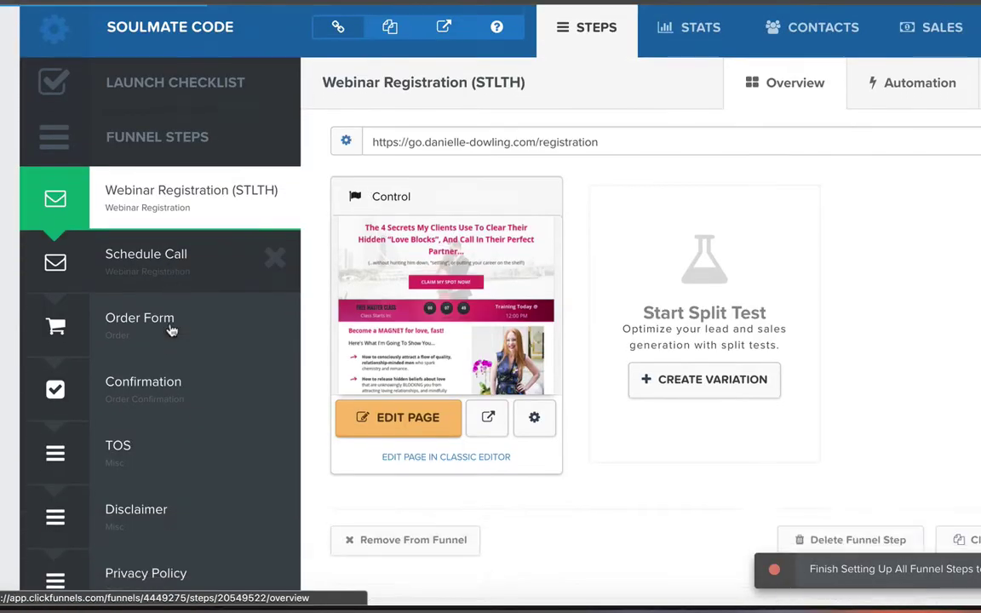
{"action": "scroll", "coordinate": [170, 330], "scroll_direction": "up", "scroll_amount": 1}
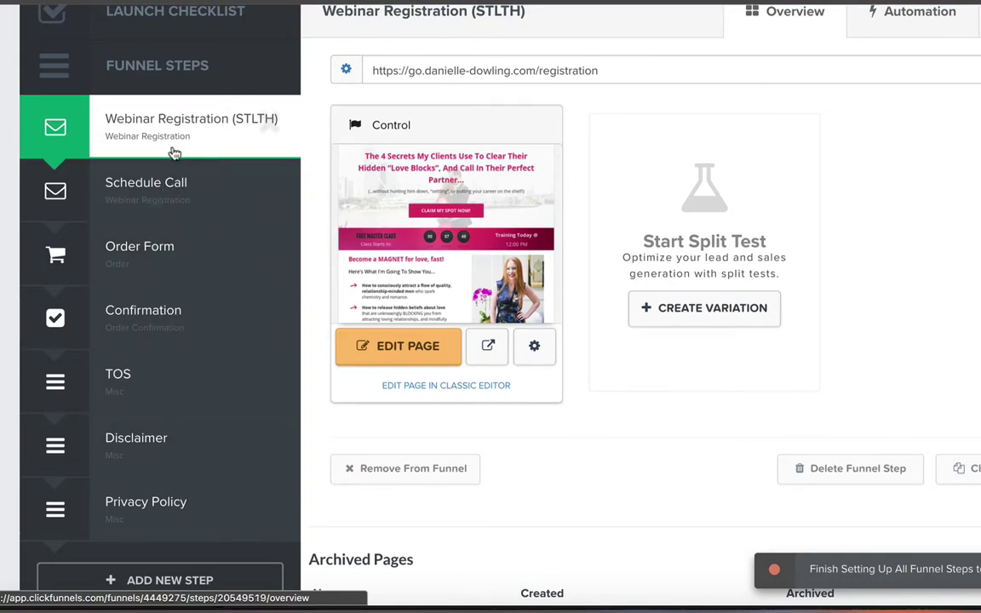
{"action": "scroll", "coordinate": [166, 424], "scroll_direction": "down", "scroll_amount": 1}
{"action": "scroll", "coordinate": [168, 426], "scroll_direction": "up", "scroll_amount": 1}
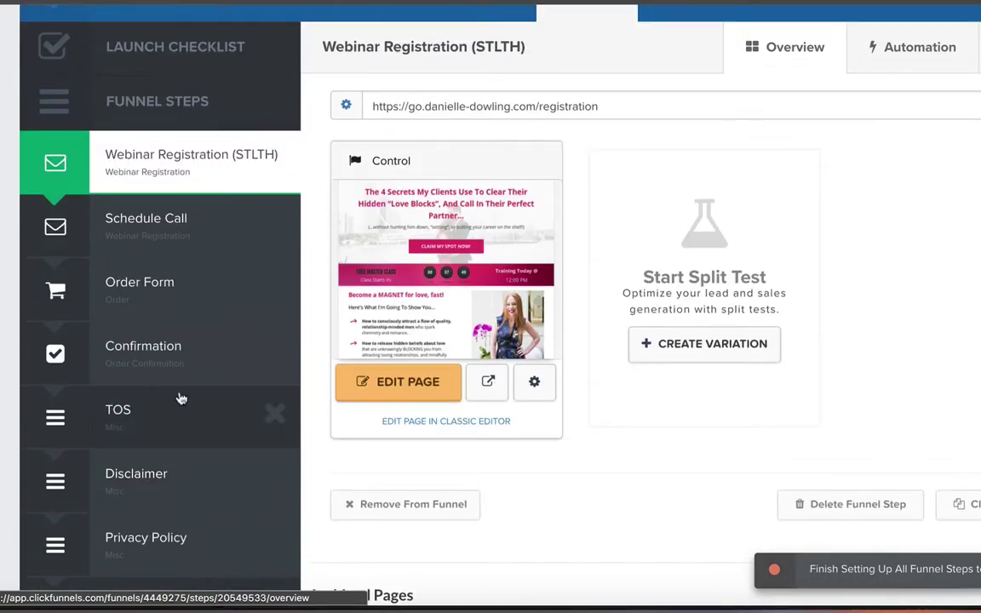
Step: Open the Order Form funnel step, highlight its page URL, and display the products attached to it
{"action": "left_click", "coordinate": [193, 294]}
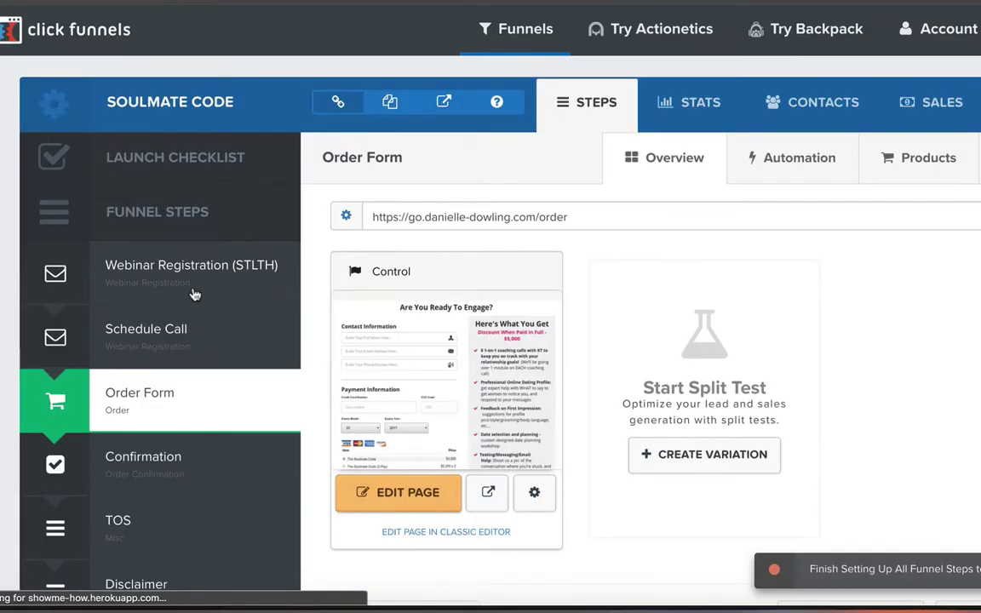
{"action": "triple_click", "coordinate": [487, 216]}
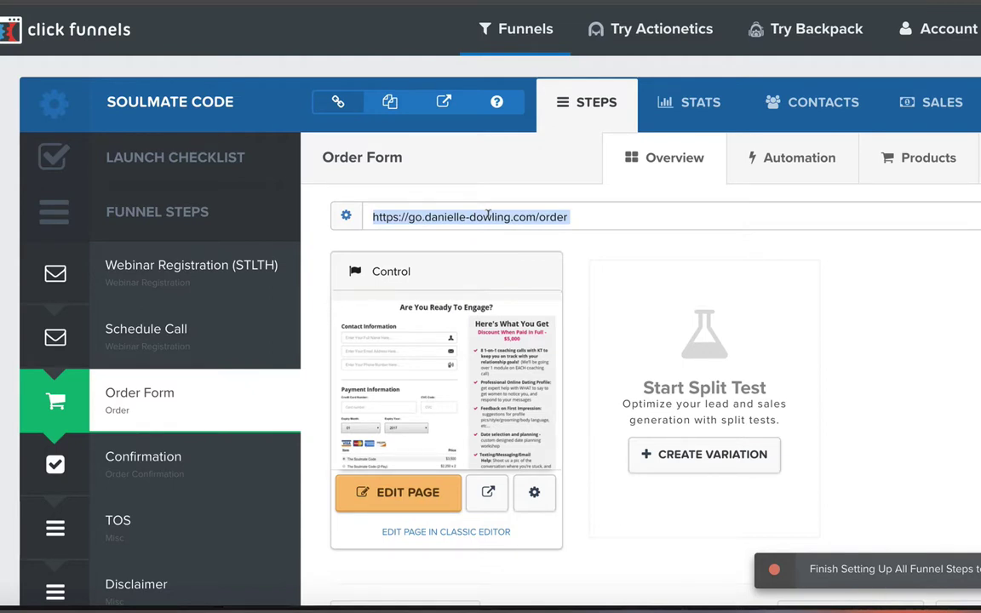
{"action": "left_click", "coordinate": [926, 162]}
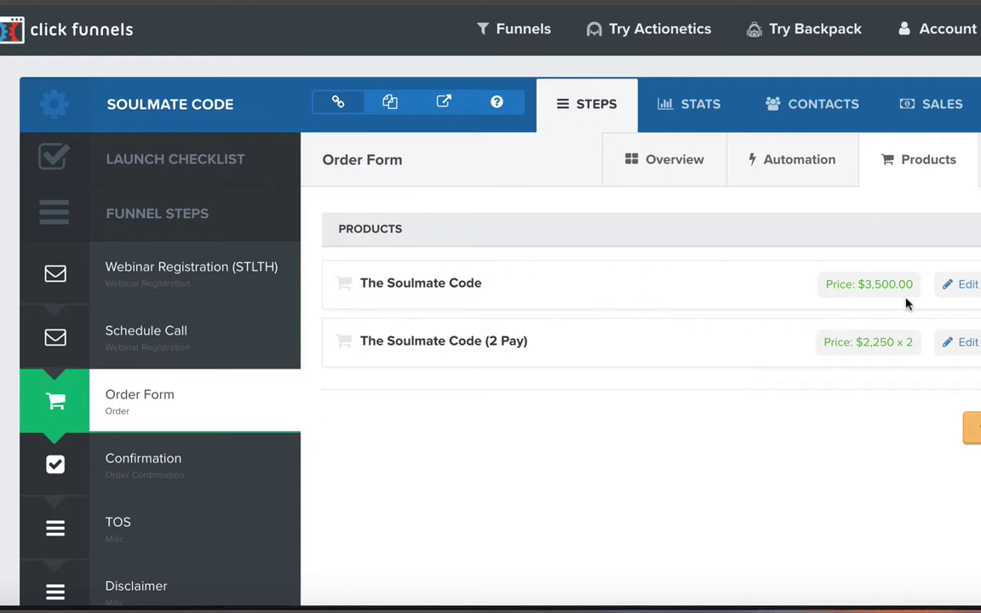
Step: Open The Soulmate Code product for editing and review its fulfillment email subject and body
{"action": "left_click", "coordinate": [955, 285]}
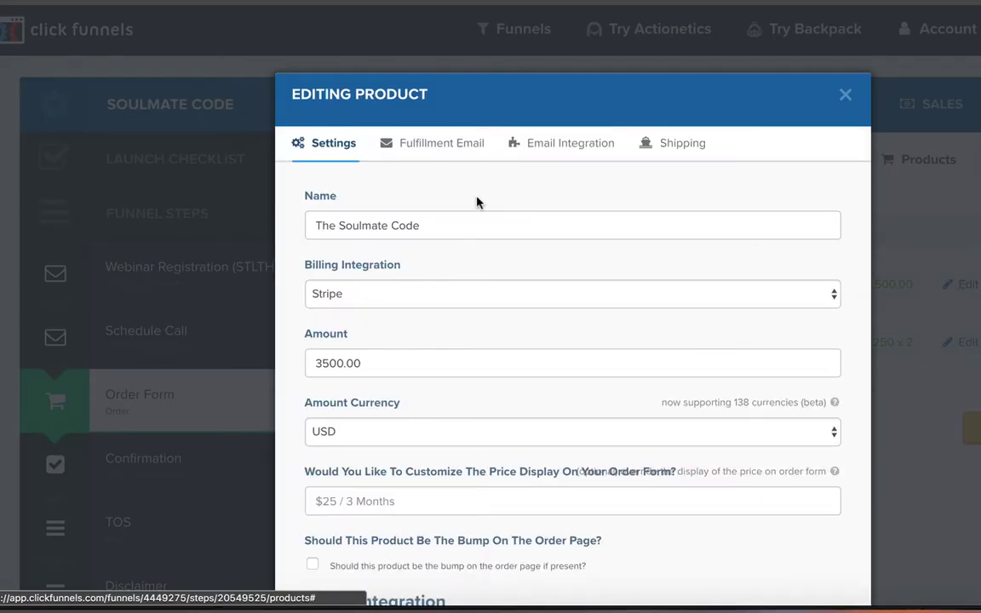
{"action": "scroll", "coordinate": [474, 217], "scroll_direction": "down", "scroll_amount": 2}
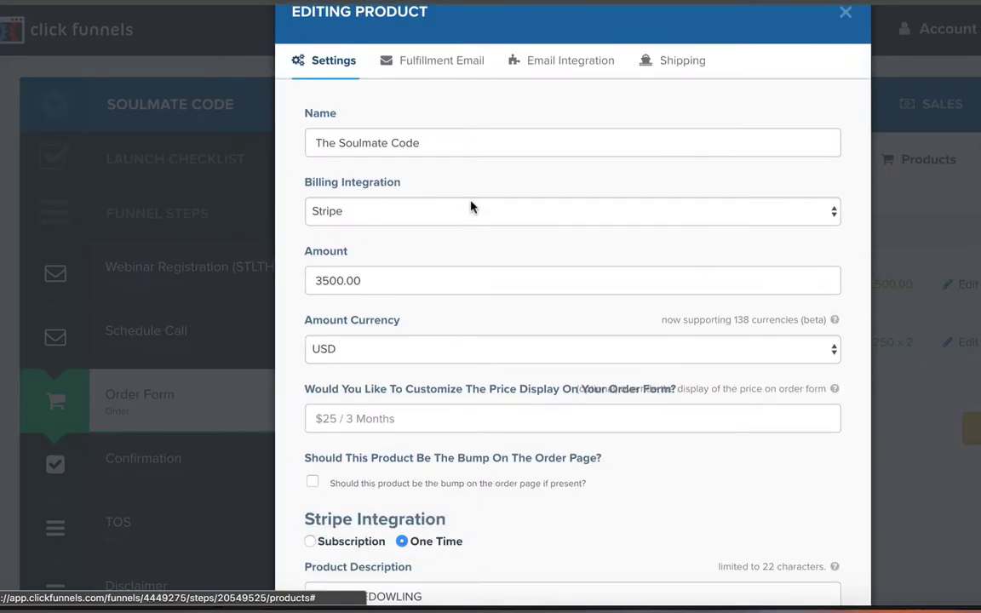
{"action": "left_click", "coordinate": [444, 61]}
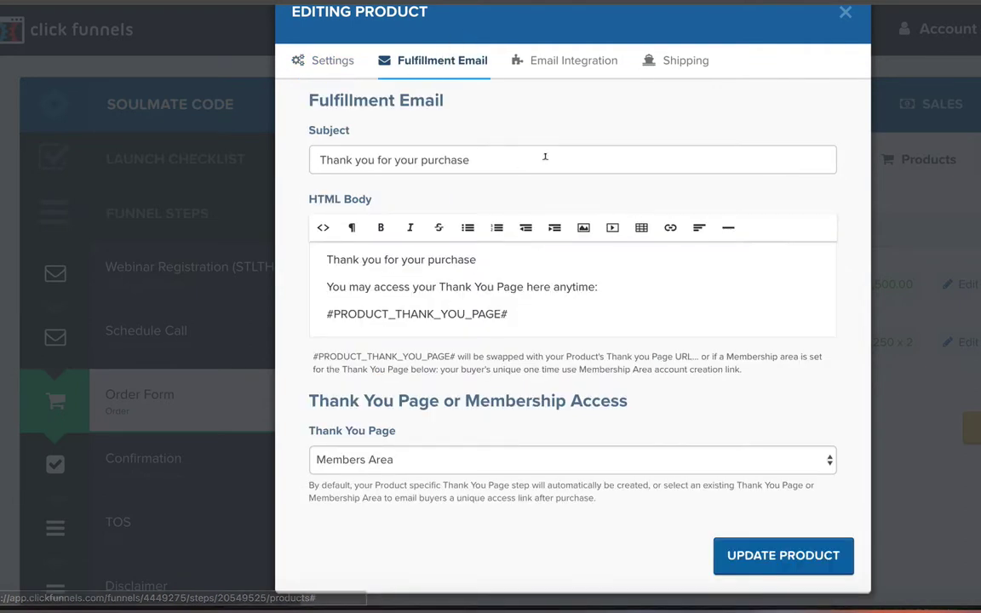
{"action": "triple_click", "coordinate": [499, 157]}
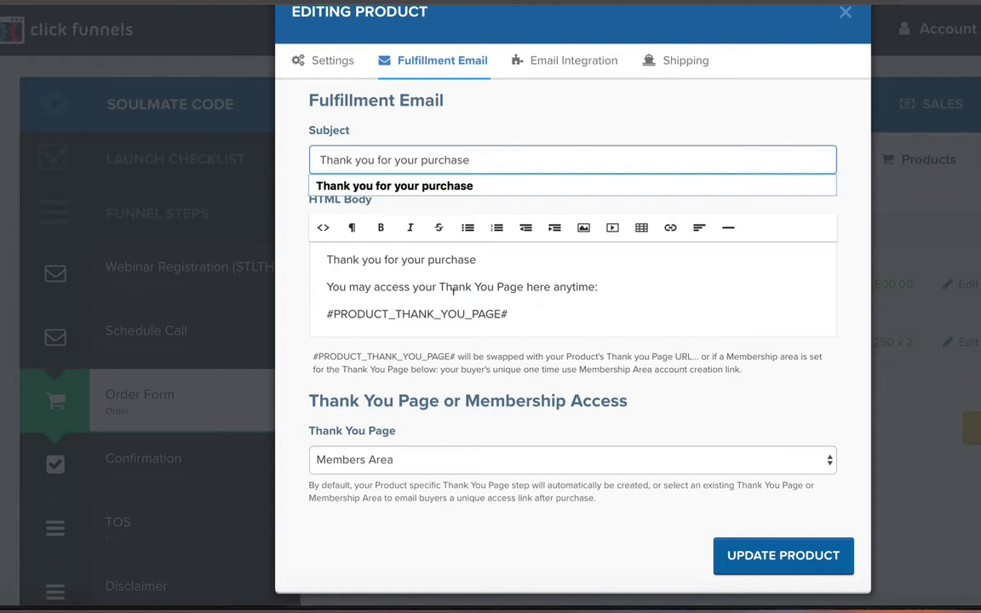
{"action": "scroll", "coordinate": [453, 290], "scroll_direction": "down", "scroll_amount": 1}
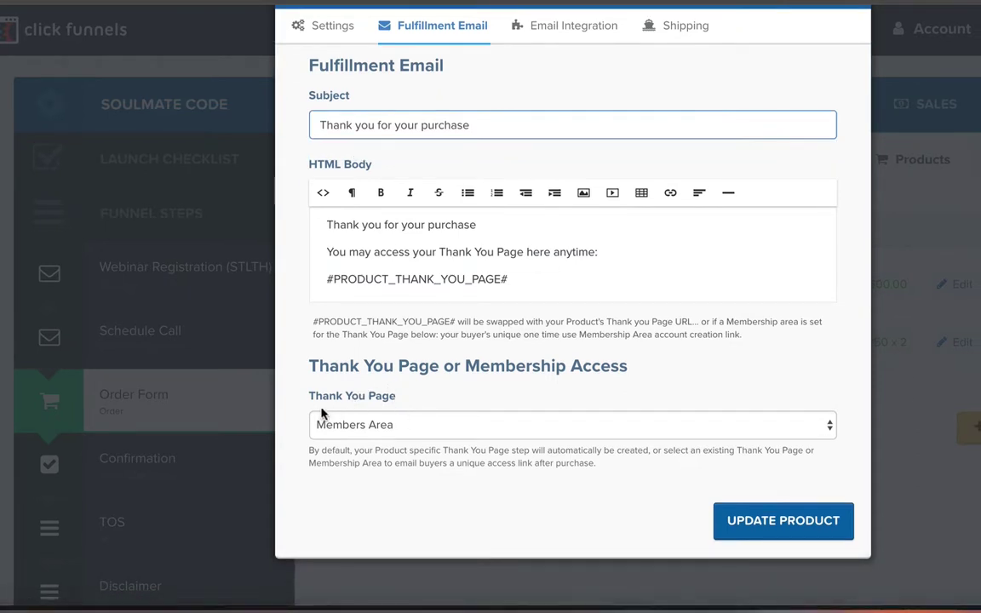
Step: Select Members Area of the SMC Members Area funnel as the product's thank you page and update the product
{"action": "left_click", "coordinate": [455, 425]}
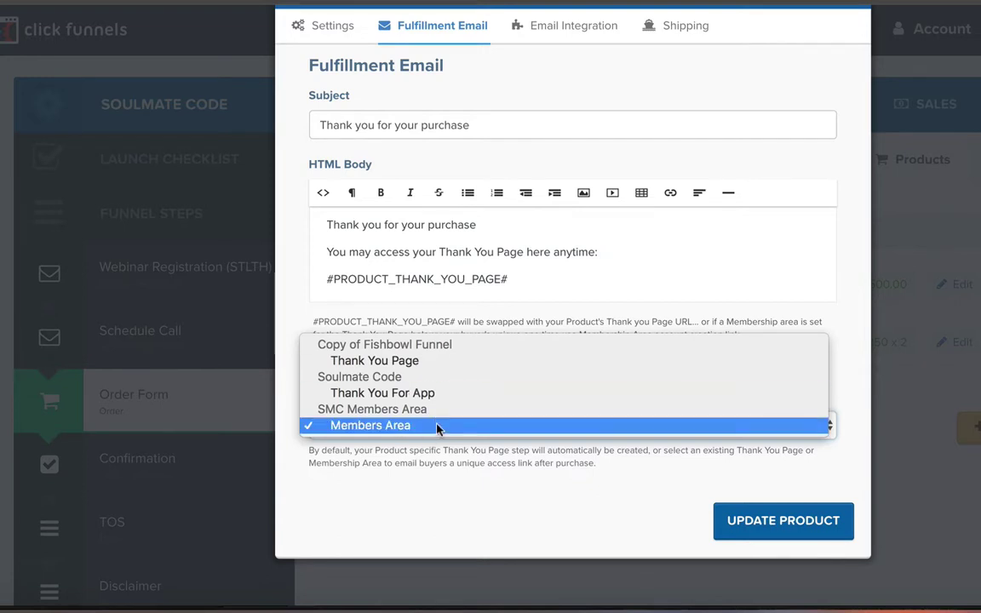
{"action": "left_click", "coordinate": [435, 427]}
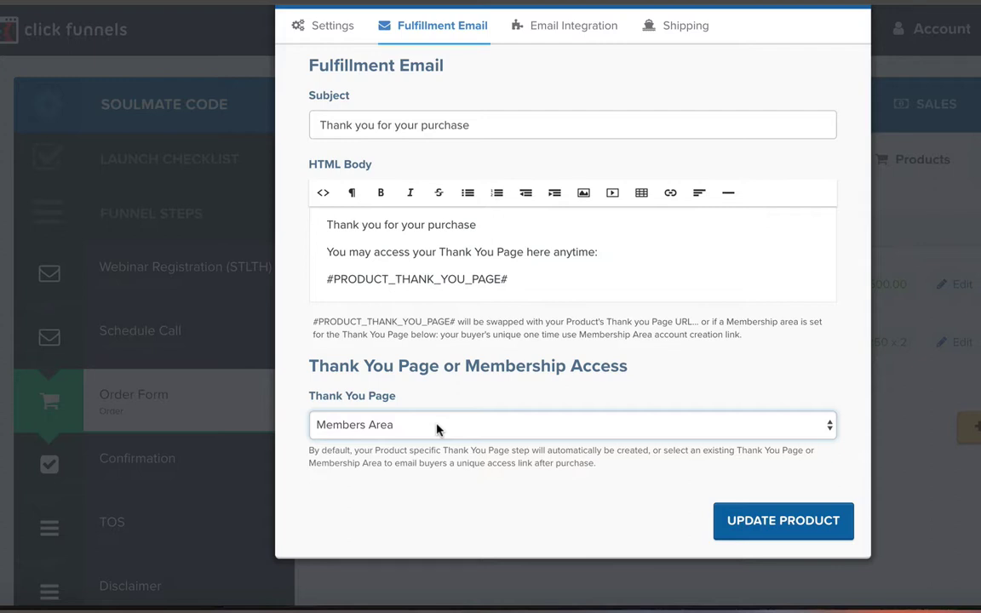
{"action": "left_click", "coordinate": [785, 522]}
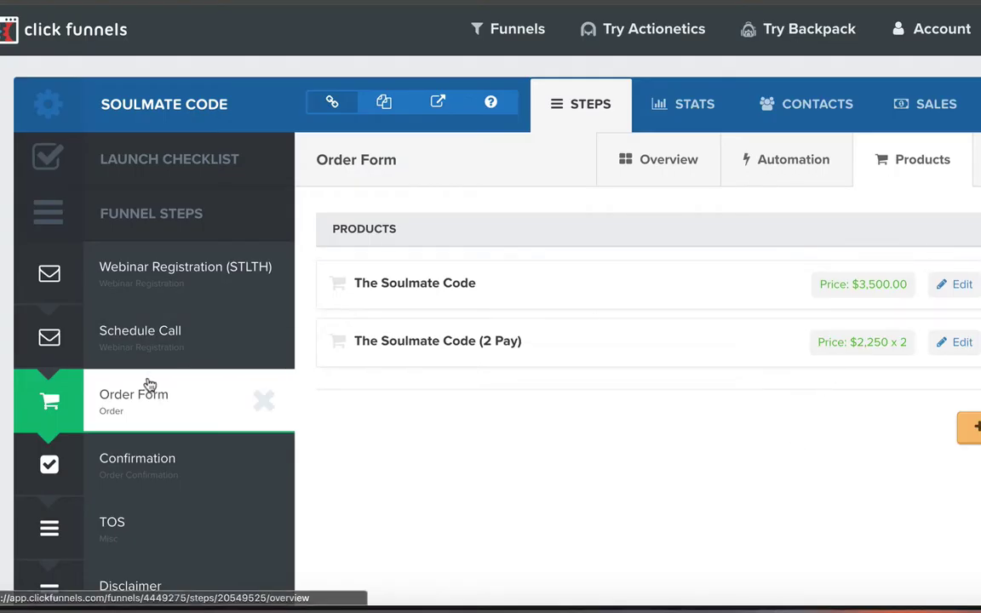
{"action": "scroll", "coordinate": [164, 416], "scroll_direction": "down", "scroll_amount": 1}
{"action": "scroll", "coordinate": [167, 420], "scroll_direction": "up", "scroll_amount": 1}
{"action": "scroll", "coordinate": [167, 419], "scroll_direction": "down", "scroll_amount": 1}
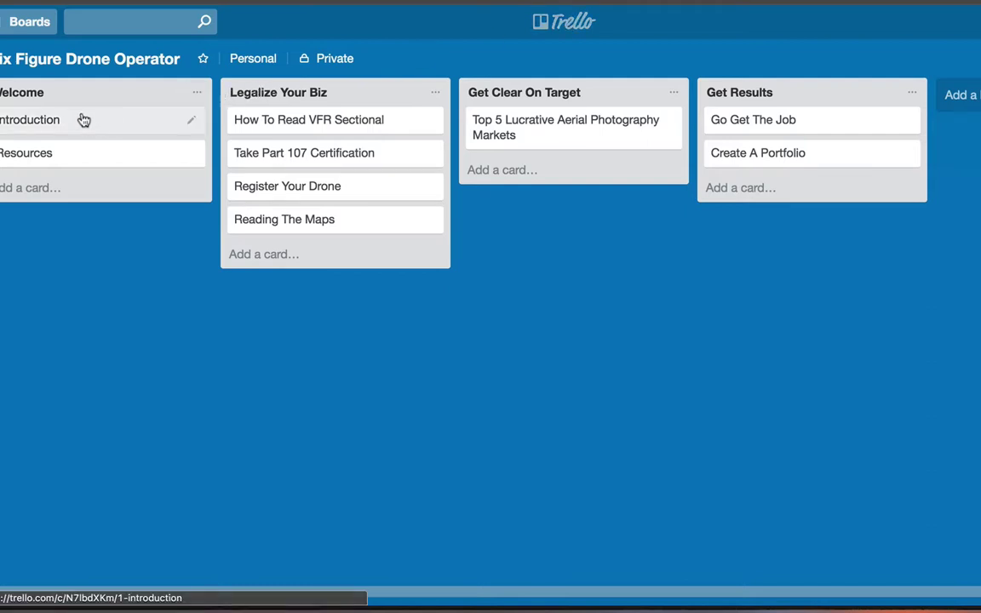
Step: Reopen the Six Figure Drone Operator board from the personal boards overview and review its course module lists and cards
{"action": "left_click", "coordinate": [568, 23]}
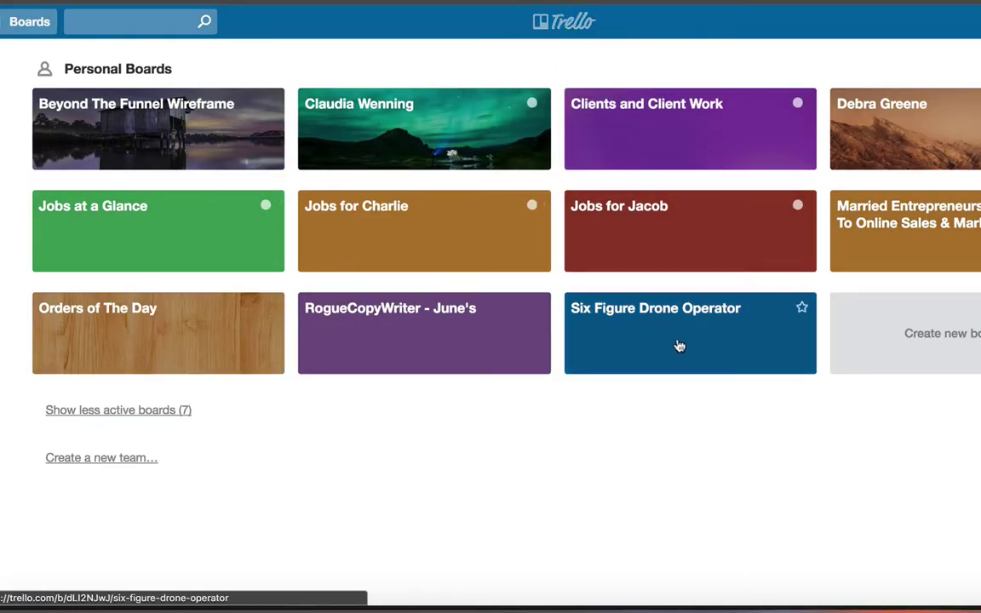
{"action": "left_click", "coordinate": [650, 344]}
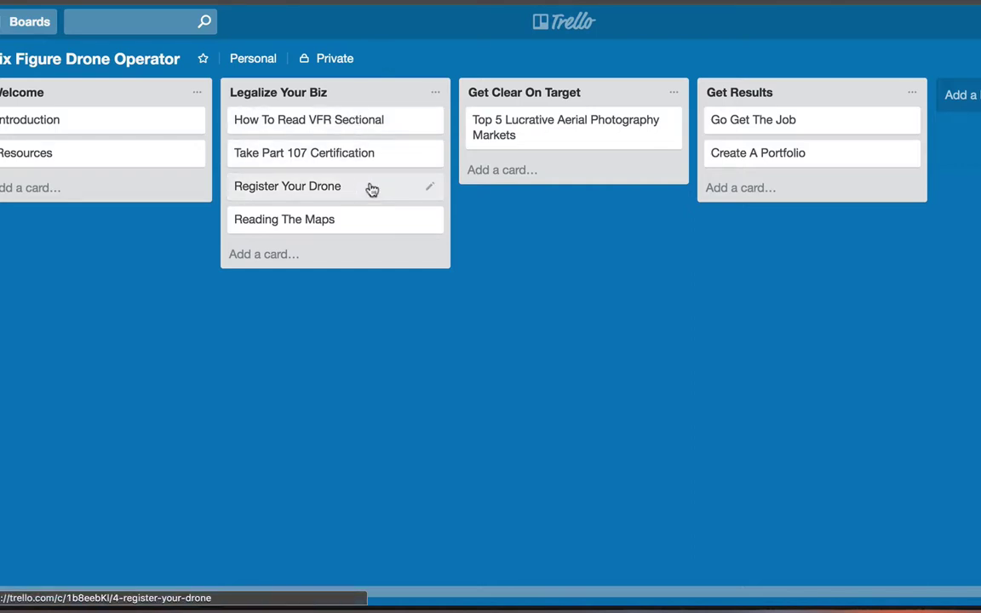
{"action": "mouse_move", "coordinate": [372, 189]}
{"action": "left_mouse_down"}
{"action": "mouse_move", "coordinate": [372, 154]}
{"action": "mouse_move", "coordinate": [373, 196]}
{"action": "left_mouse_up"}
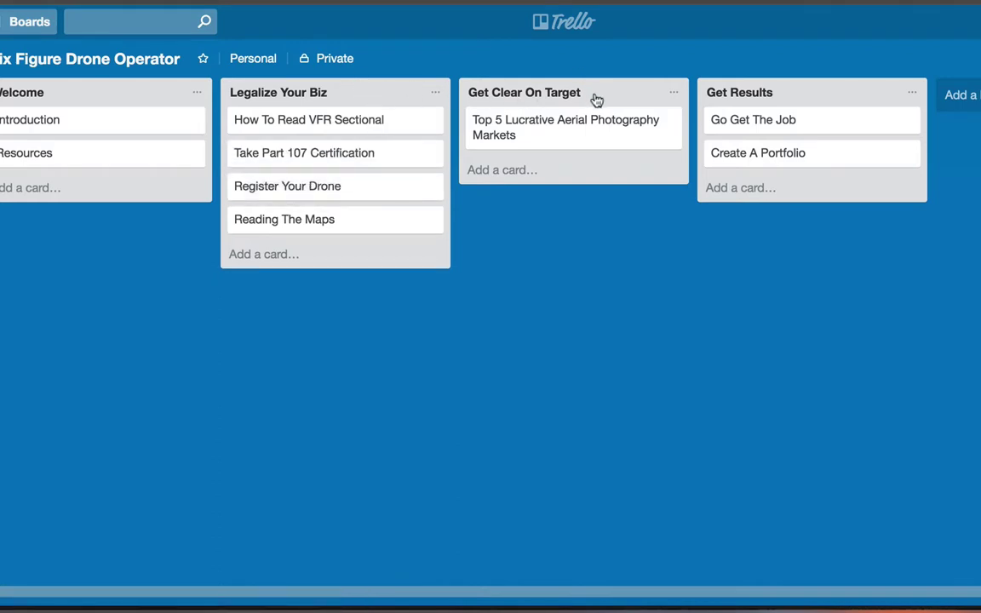
{"action": "left_click_drag", "start_coordinate": [597, 88], "coordinate": [557, 163]}
{"action": "left_click_drag", "start_coordinate": [556, 166], "coordinate": [770, 138]}
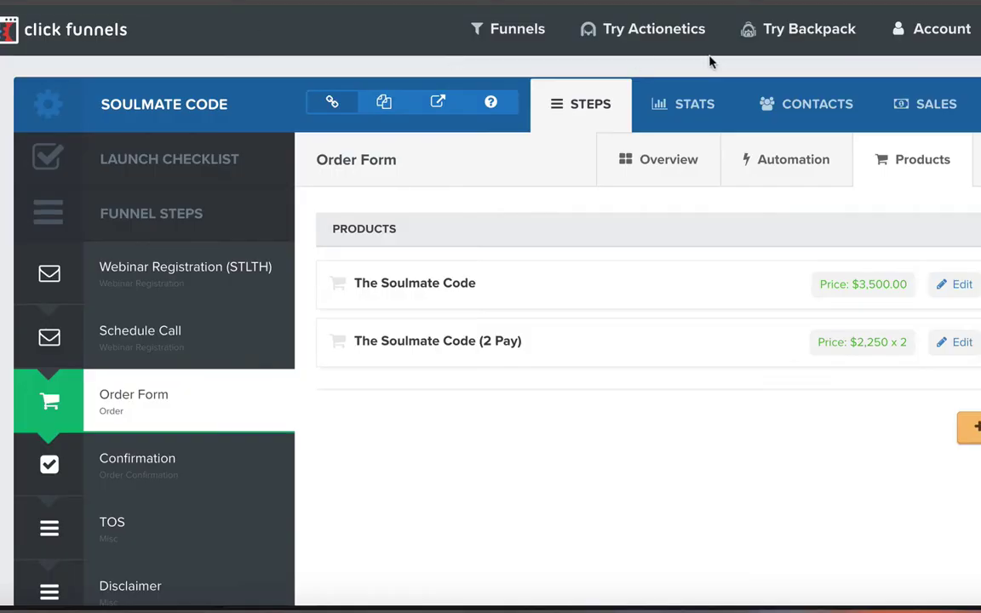
Step: Browse all funnels and open the SMC Members Area funnel
{"action": "mouse_move", "coordinate": [472, 26]}
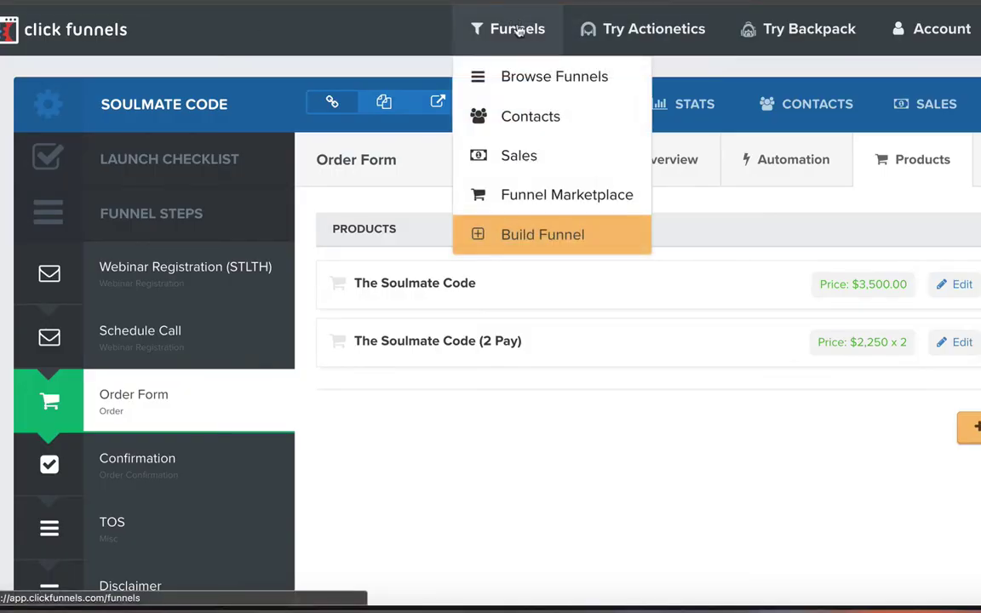
{"action": "left_click", "coordinate": [551, 76]}
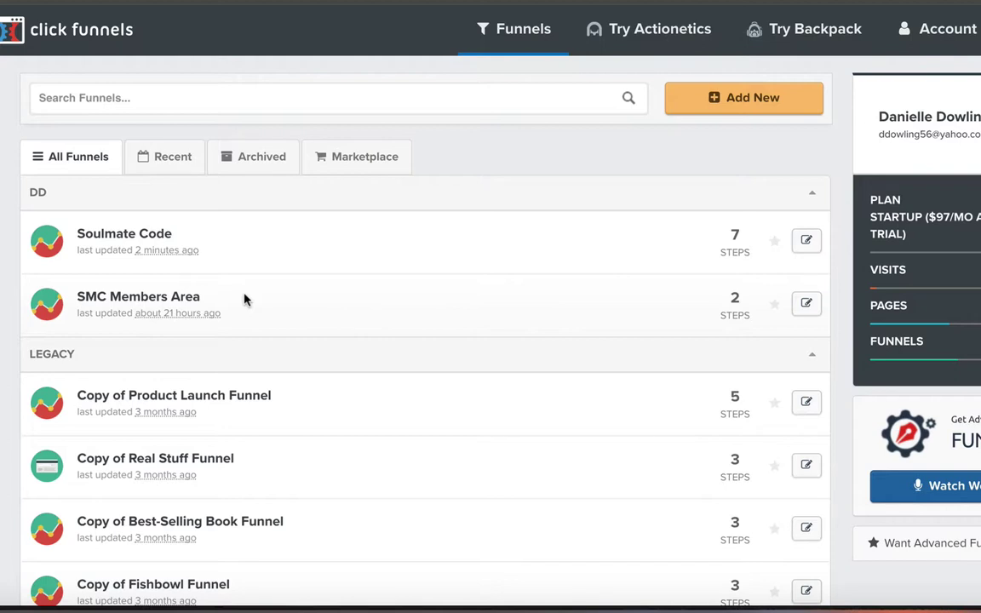
{"action": "left_click", "coordinate": [138, 298]}
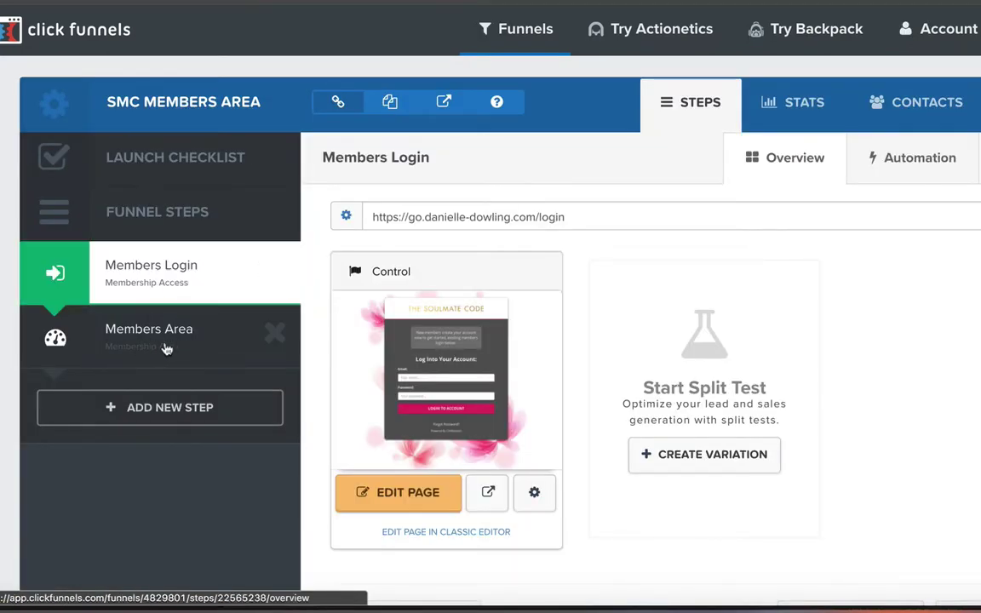
Step: Return to the full funnel list and reopen the SMC Members Area funnel
{"action": "mouse_move", "coordinate": [515, 29]}
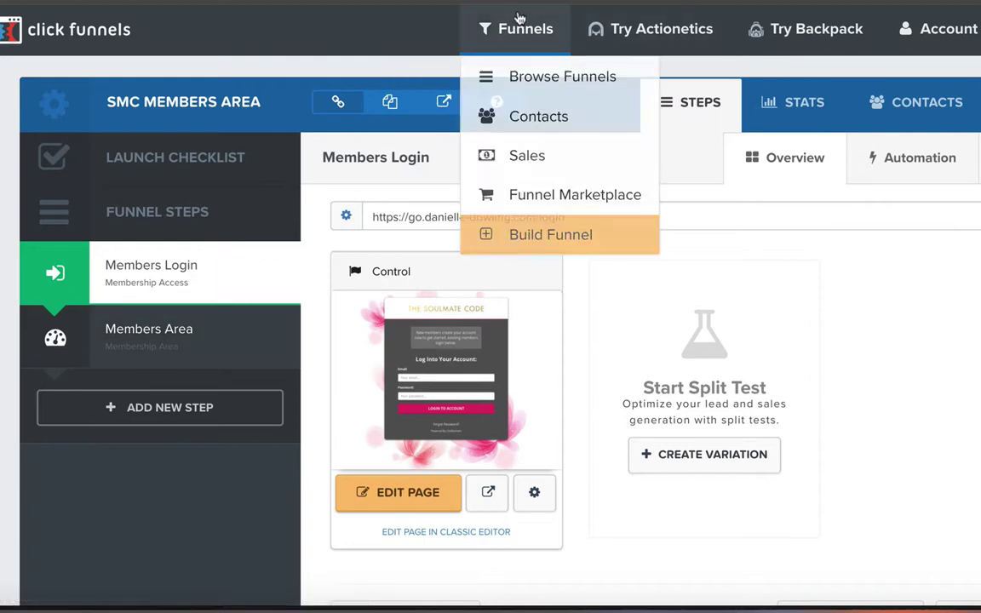
{"action": "left_click", "coordinate": [544, 76]}
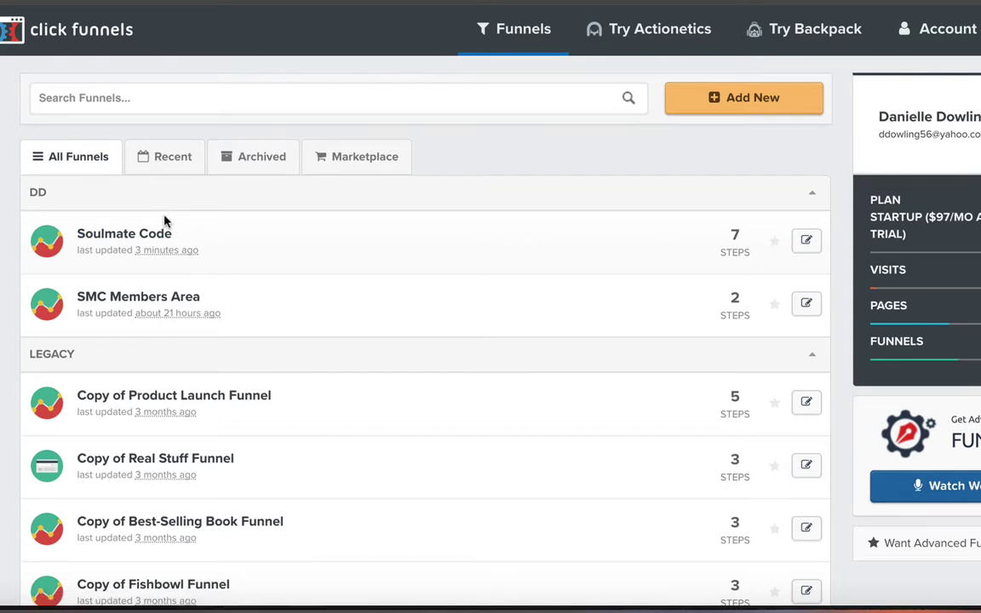
{"action": "left_click", "coordinate": [154, 300]}
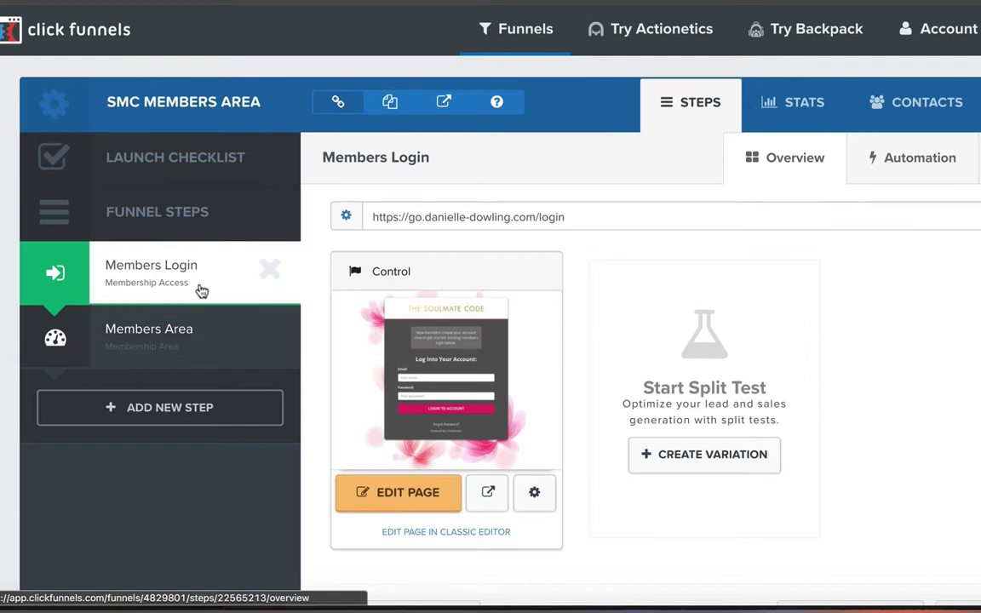
Step: Open the Members Login page in the editor, examine its new account registration form, and return to the funnel overview
{"action": "left_click", "coordinate": [400, 491]}
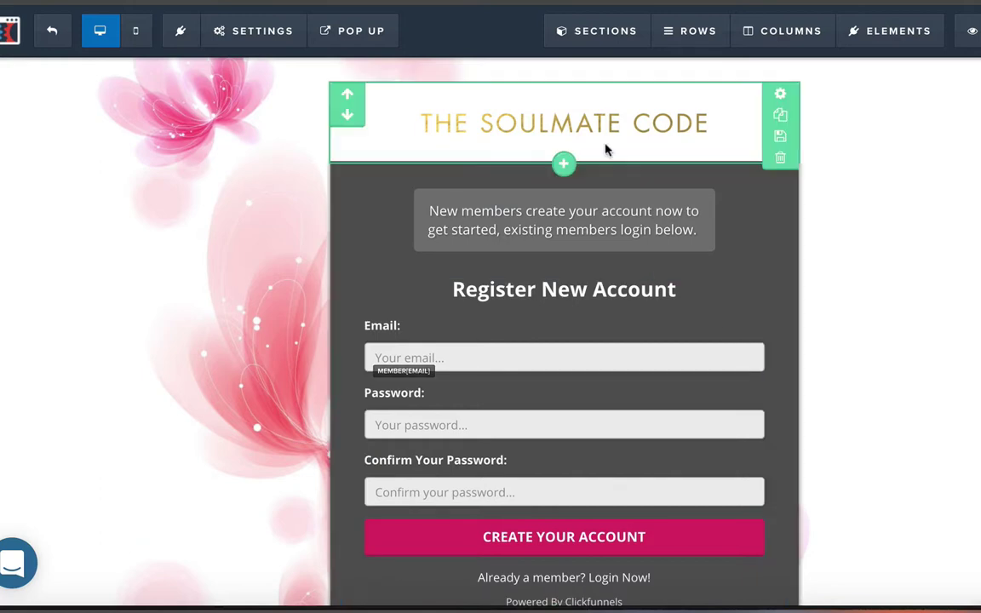
{"action": "scroll", "coordinate": [643, 263], "scroll_direction": "down", "scroll_amount": 1}
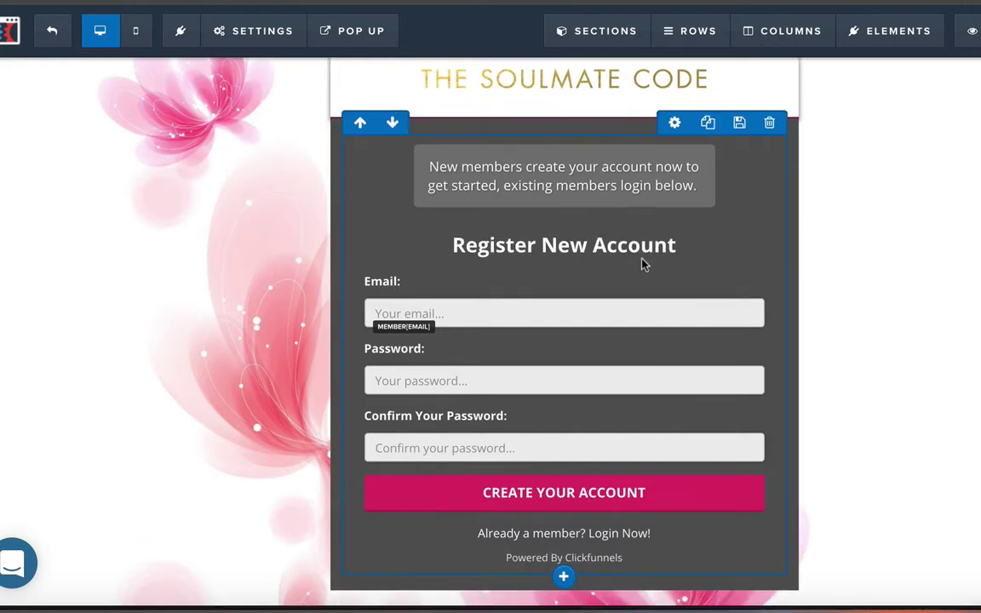
{"action": "scroll", "coordinate": [644, 264], "scroll_direction": "up", "scroll_amount": 1}
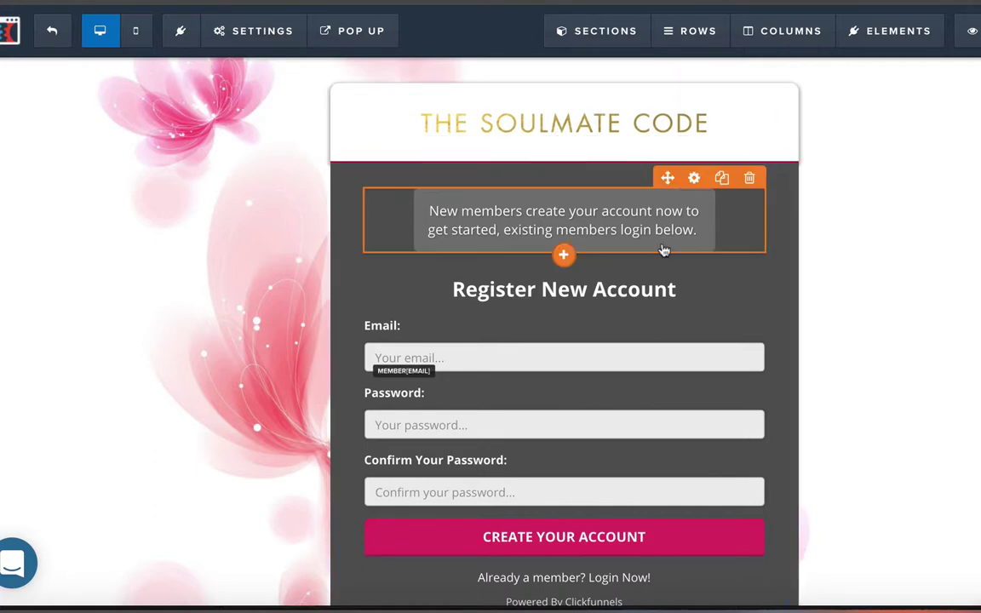
{"action": "scroll", "coordinate": [663, 249], "scroll_direction": "down", "scroll_amount": 1}
{"action": "scroll", "coordinate": [664, 249], "scroll_direction": "up", "scroll_amount": 1}
{"action": "scroll", "coordinate": [657, 283], "scroll_direction": "down", "scroll_amount": 1}
{"action": "scroll", "coordinate": [657, 284], "scroll_direction": "down", "scroll_amount": 1}
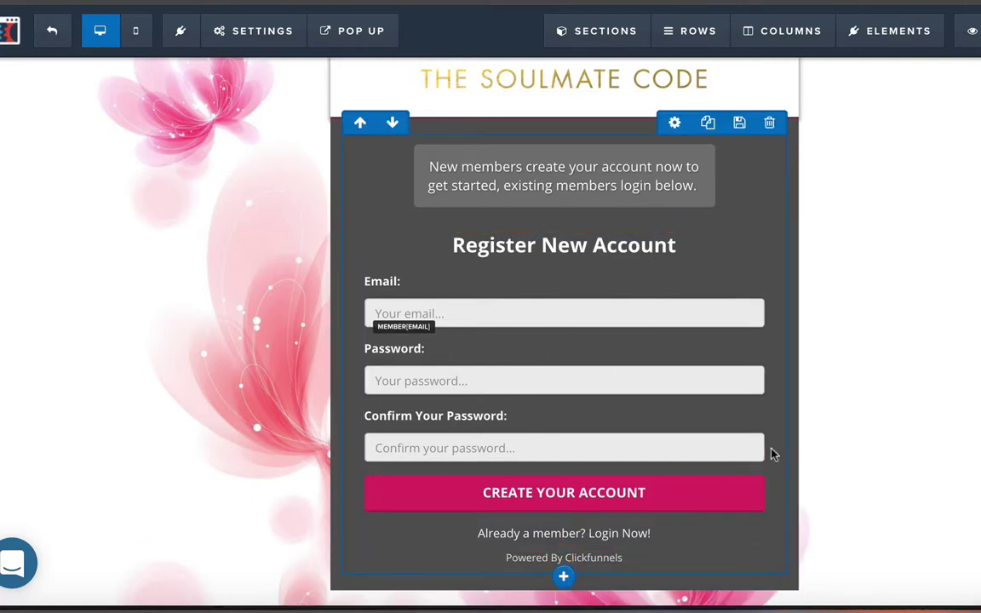
{"action": "scroll", "coordinate": [851, 434], "scroll_direction": "up", "scroll_amount": 1}
{"action": "scroll", "coordinate": [696, 138], "scroll_direction": "down", "scroll_amount": 1}
{"action": "scroll", "coordinate": [656, 96], "scroll_direction": "up", "scroll_amount": 1}
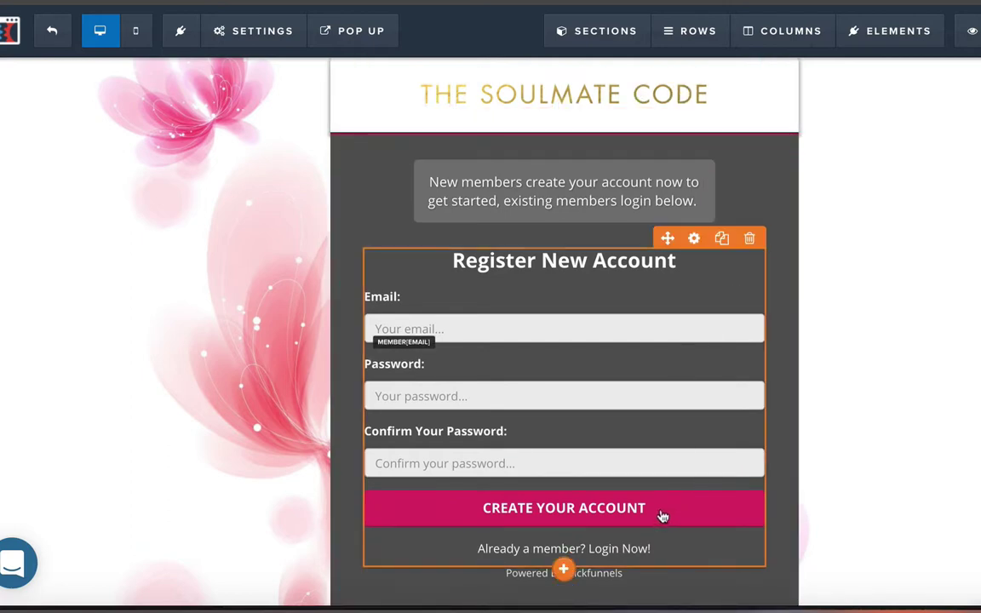
{"action": "scroll", "coordinate": [956, 429], "scroll_direction": "up", "scroll_amount": 2}
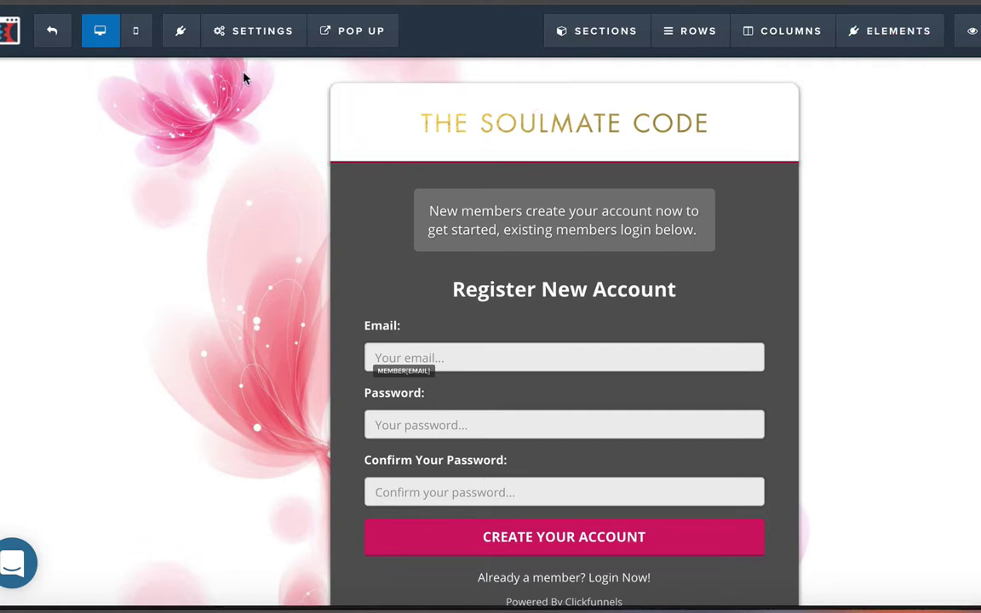
{"action": "left_click", "coordinate": [51, 37]}
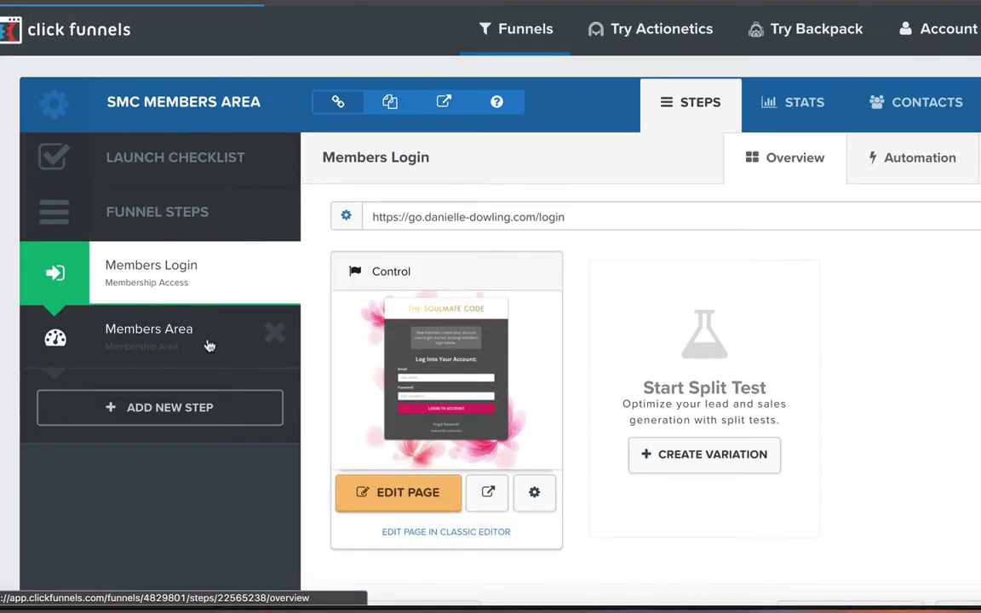
Step: Open the Members Area funnel step and look through its access URLs, sections and lessons
{"action": "left_click", "coordinate": [207, 345]}
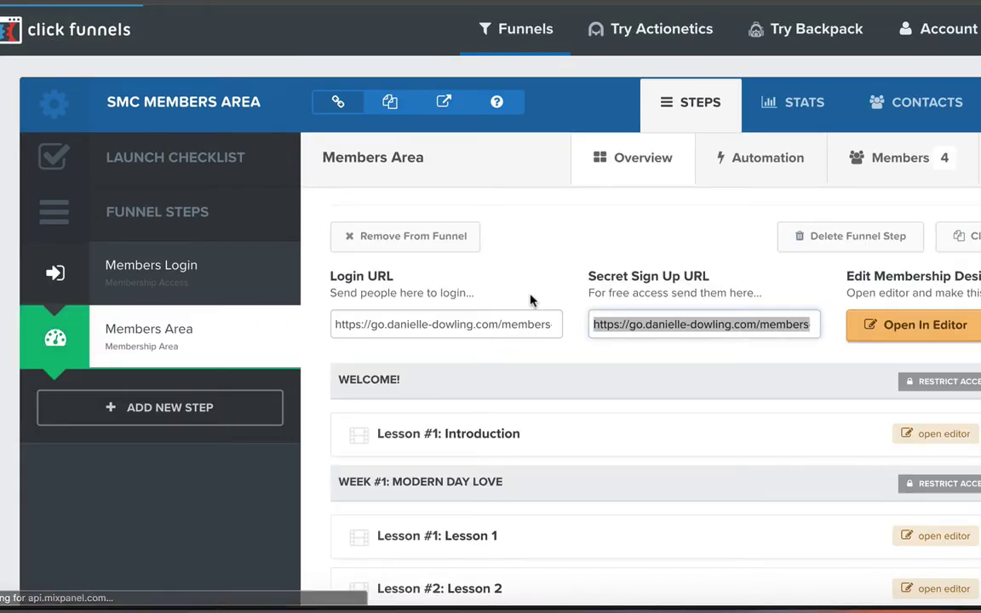
{"action": "scroll", "coordinate": [529, 298], "scroll_direction": "down", "scroll_amount": 5}
{"action": "scroll", "coordinate": [530, 299], "scroll_direction": "up", "scroll_amount": 3}
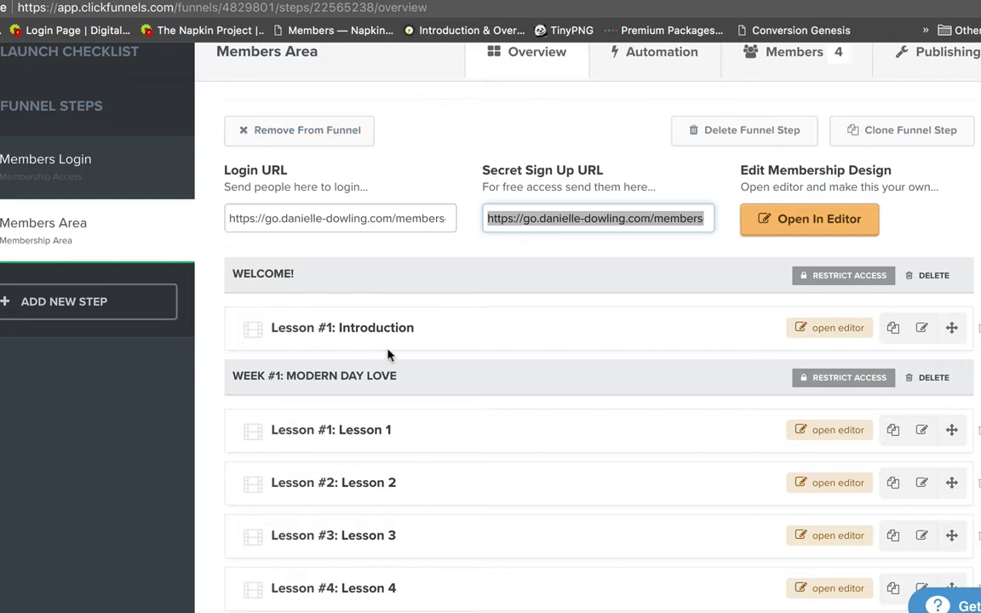
Step: Add a lesson section named "Week #2" restricted to the products The Soulmate Code and The Soulmate Code (2-Pay)
{"action": "scroll", "coordinate": [387, 352], "scroll_direction": "up", "scroll_amount": 2}
{"action": "scroll", "coordinate": [388, 353], "scroll_direction": "down", "scroll_amount": 1}
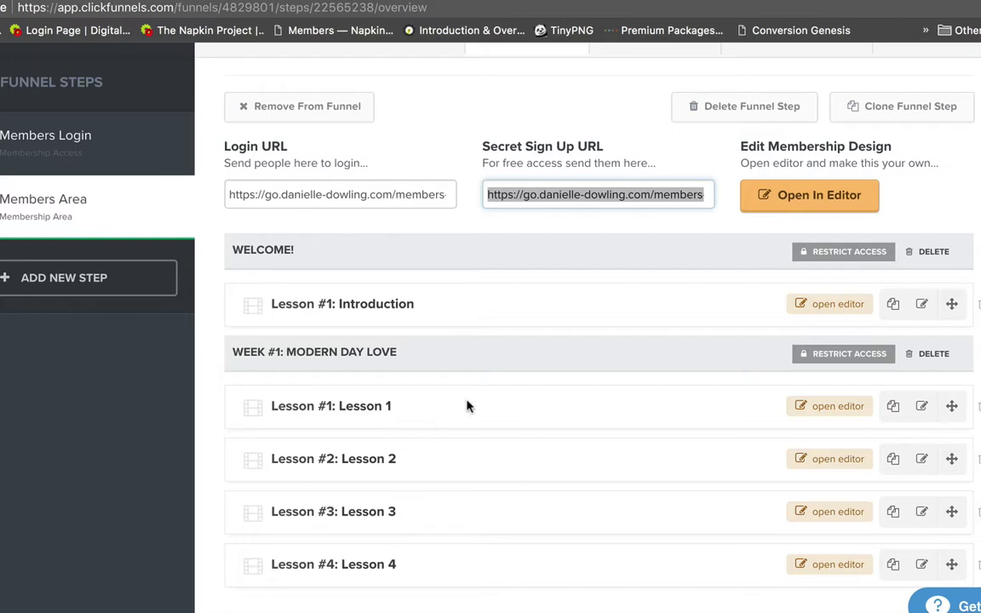
{"action": "scroll", "coordinate": [466, 405], "scroll_direction": "down", "scroll_amount": 3}
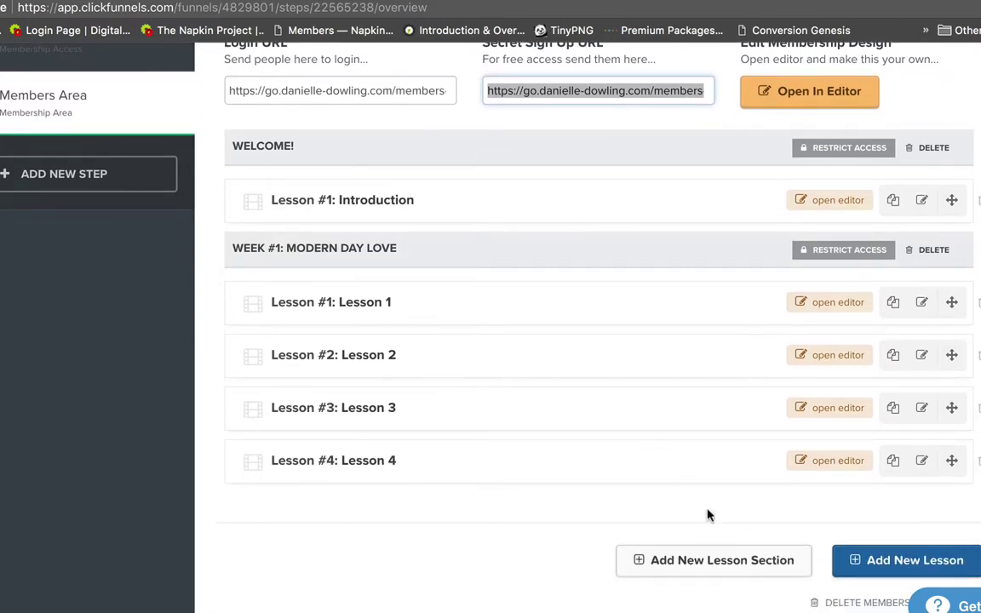
{"action": "left_click", "coordinate": [713, 568]}
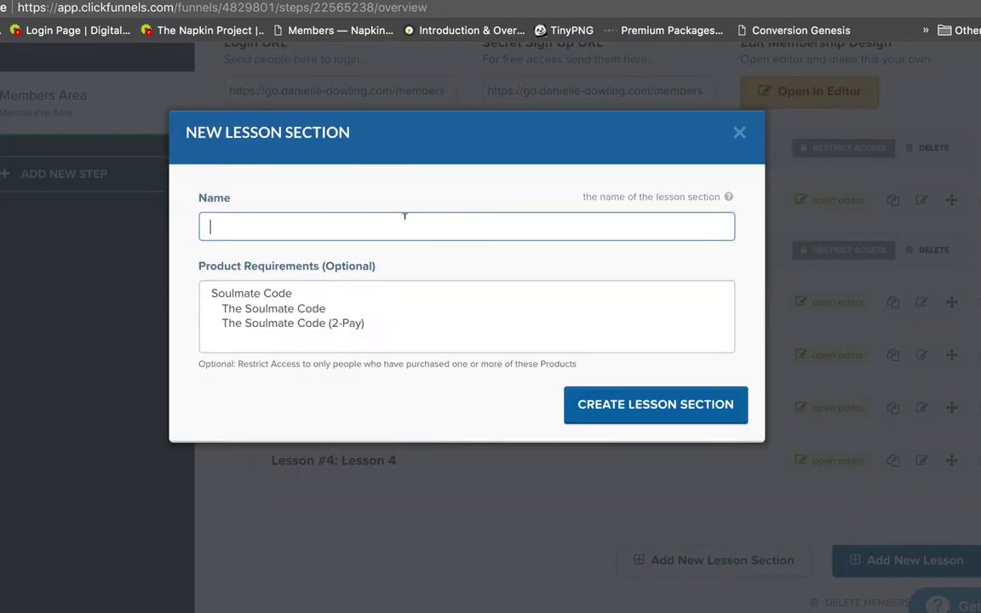
{"action": "left_click", "coordinate": [363, 228]}
{"action": "type", "text": "eek #2"}
{"action": "left_click", "coordinate": [281, 311]}
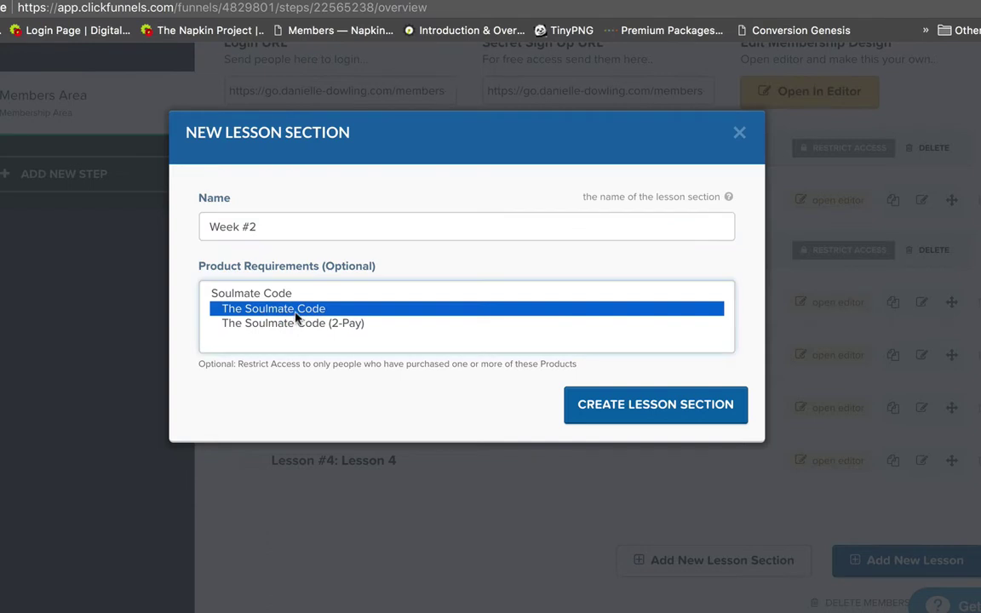
{"action": "left_click", "coordinate": [310, 325], "text": "shift"}
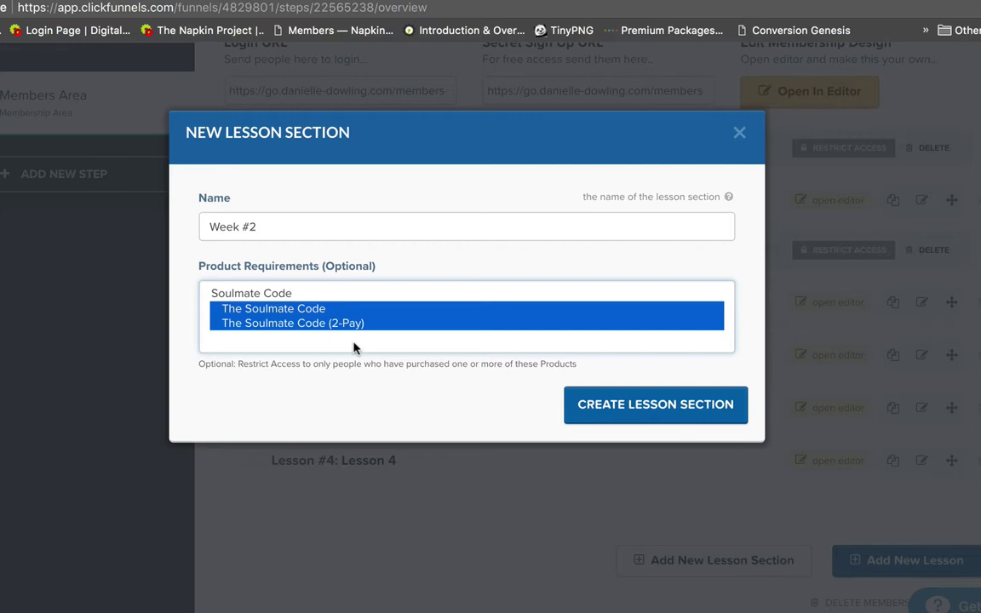
{"action": "left_click", "coordinate": [673, 406]}
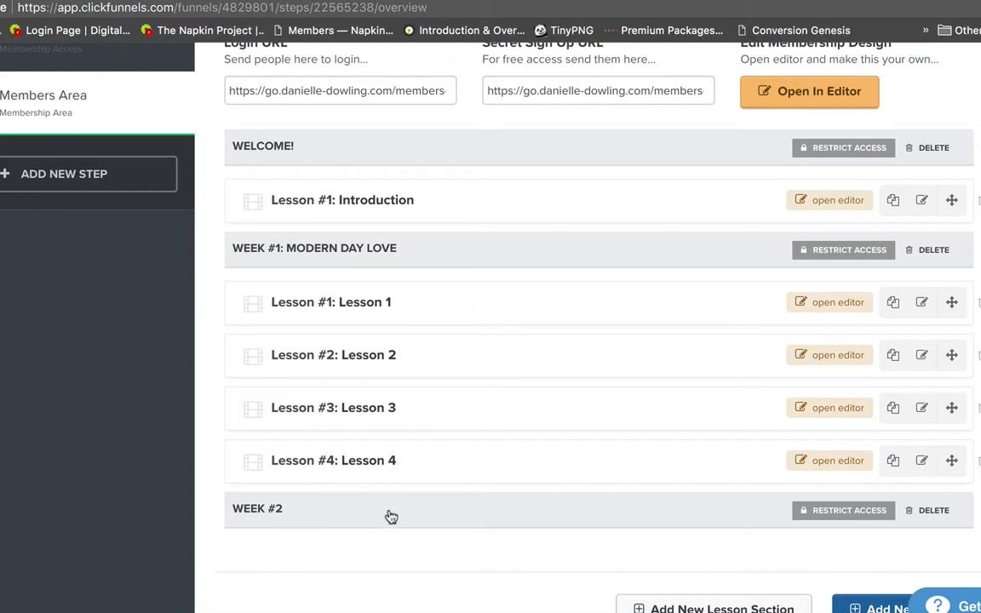
Step: Open Lesson 3 of the "Week #1: Modern Day Love" section in the editor and look over its page content
{"action": "scroll", "coordinate": [547, 322], "scroll_direction": "up", "scroll_amount": 2}
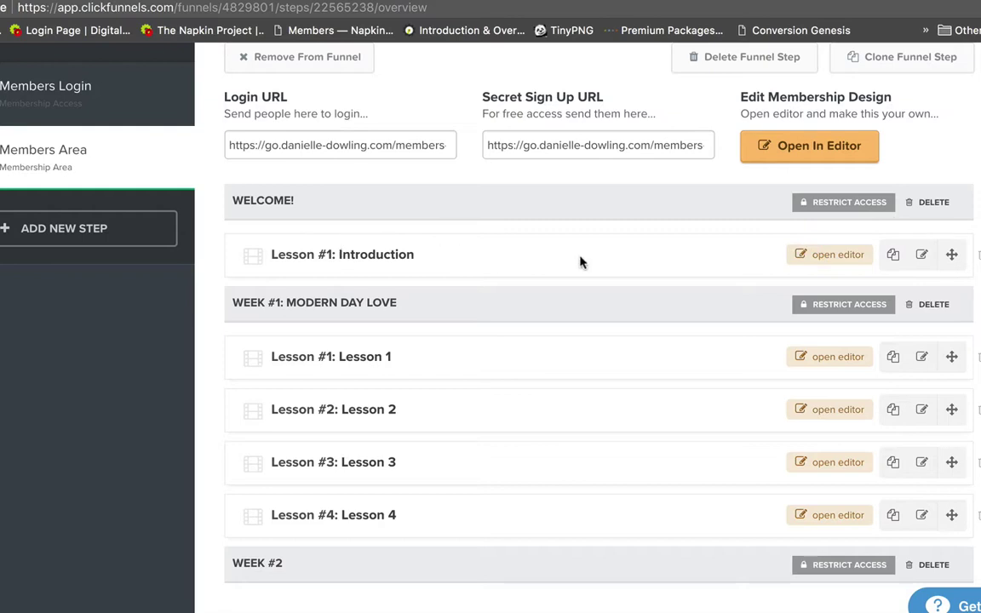
{"action": "scroll", "coordinate": [701, 278], "scroll_direction": "up", "scroll_amount": 3}
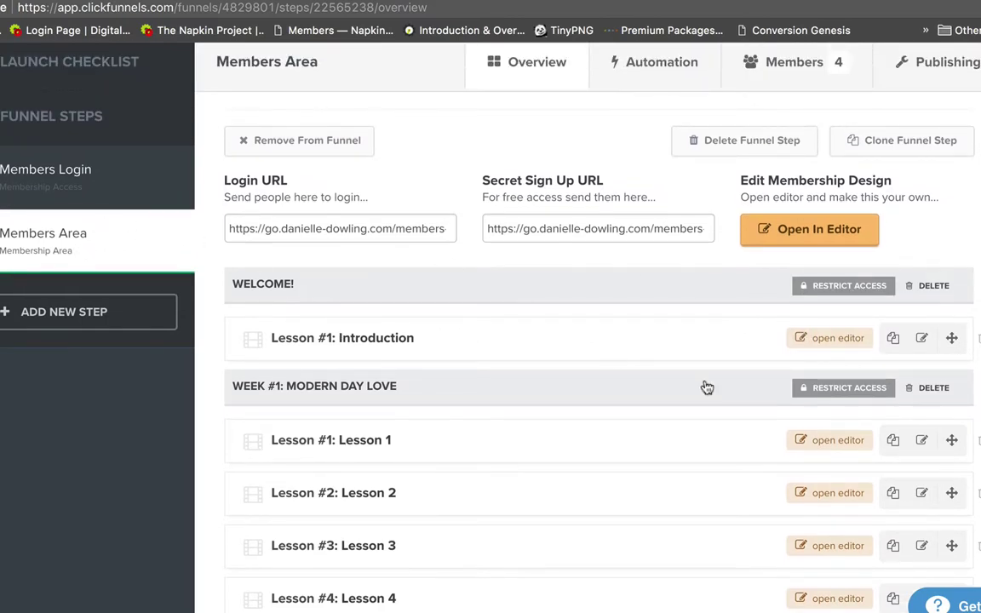
{"action": "scroll", "coordinate": [704, 387], "scroll_direction": "down", "scroll_amount": 2}
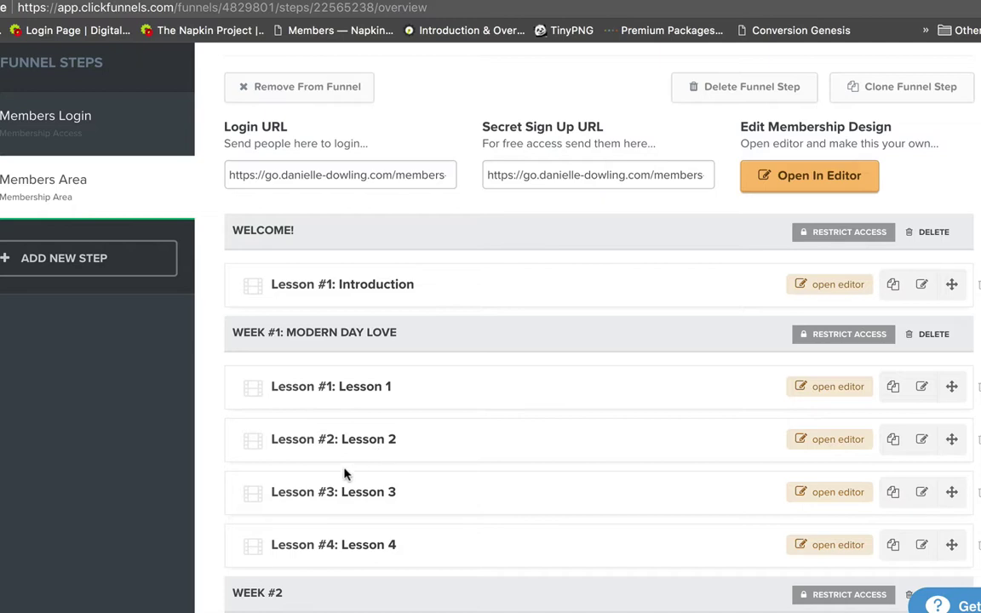
{"action": "scroll", "coordinate": [345, 474], "scroll_direction": "down", "scroll_amount": 2}
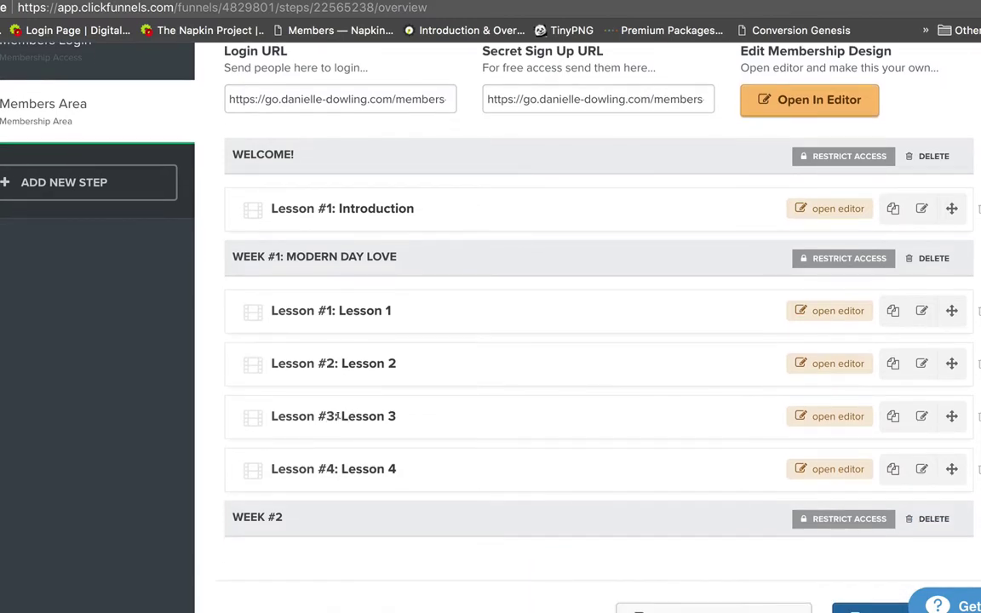
{"action": "left_click", "coordinate": [835, 418]}
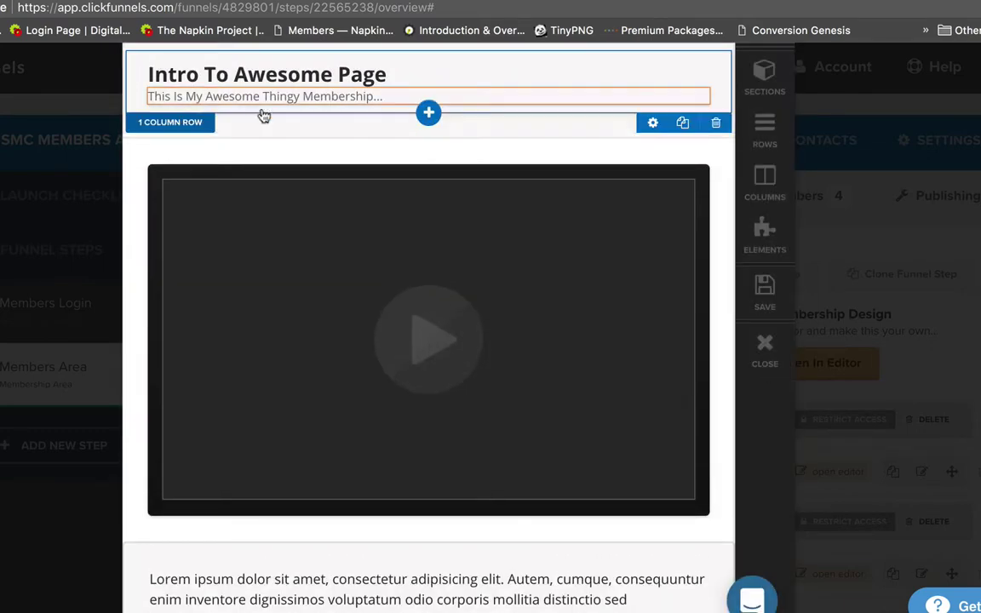
{"action": "scroll", "coordinate": [372, 340], "scroll_direction": "down", "scroll_amount": 4}
{"action": "scroll", "coordinate": [368, 342], "scroll_direction": "up", "scroll_amount": 4}
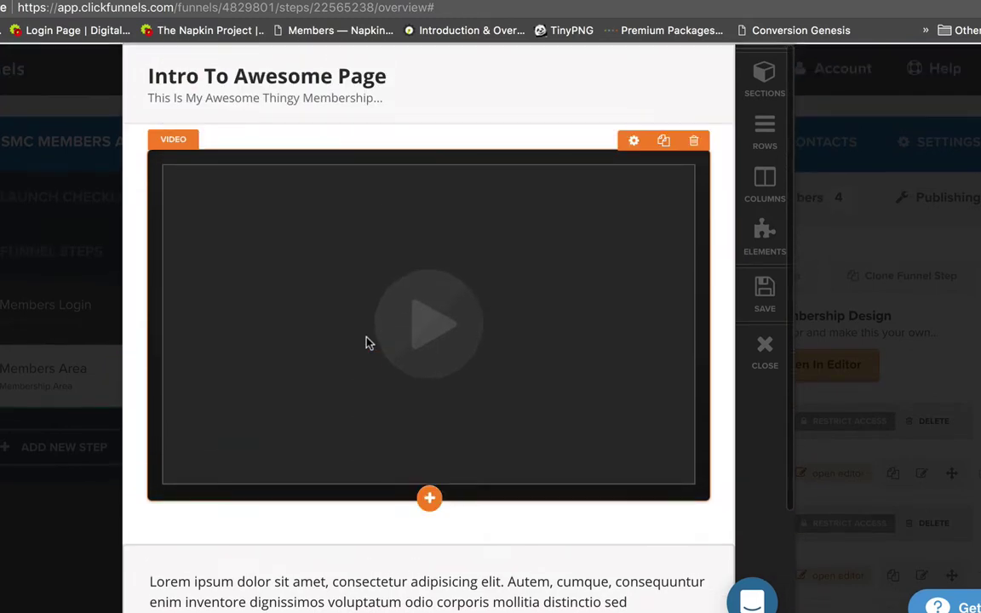
Step: Replace the lesson page's headline with "Take 100% Responsibility" and delete the subheadline beneath it
{"action": "left_click", "coordinate": [332, 79]}
{"action": "triple_click", "coordinate": [333, 74]}
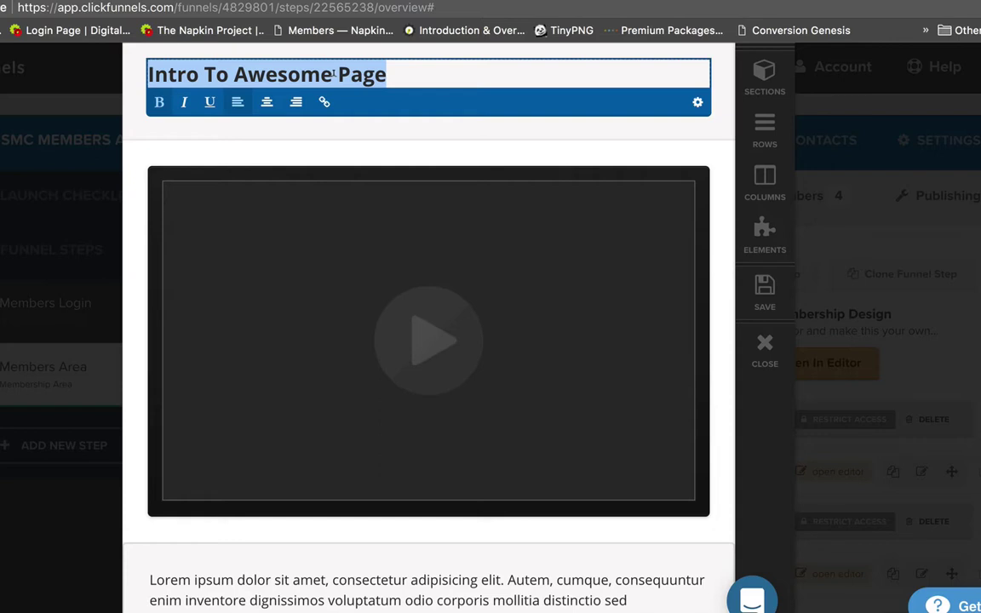
{"action": "type", "text": "1"}
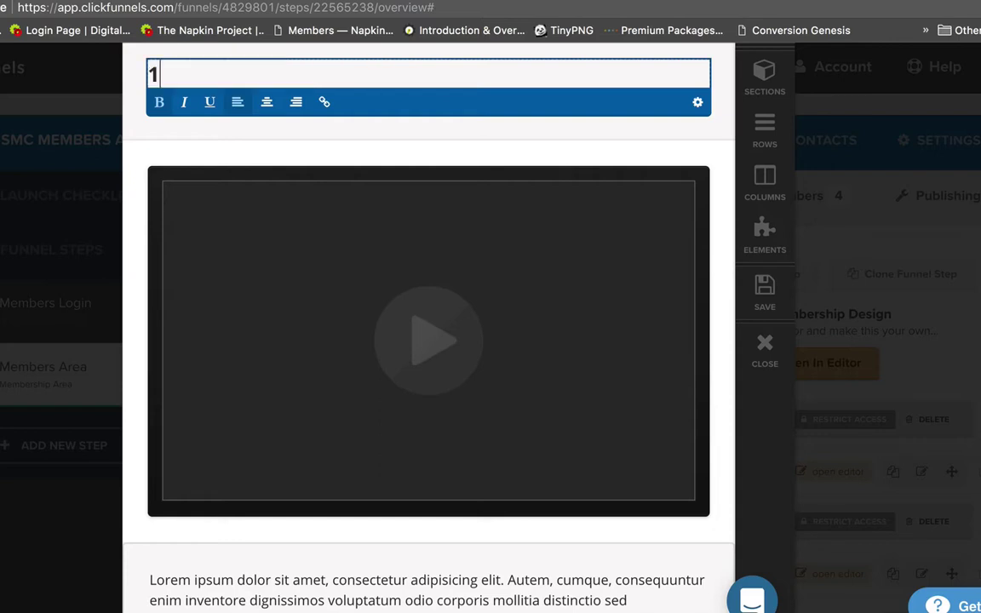
{"action": "key", "text": "BackSpace"}
{"action": "type", "text": "Take 100"}
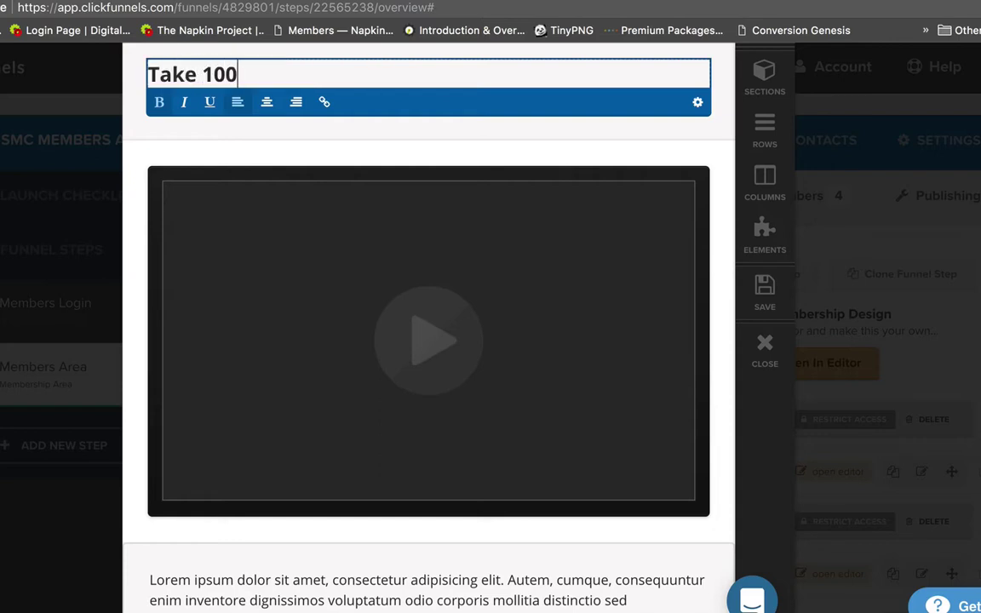
{"action": "type", "text": "% Responsibility"}
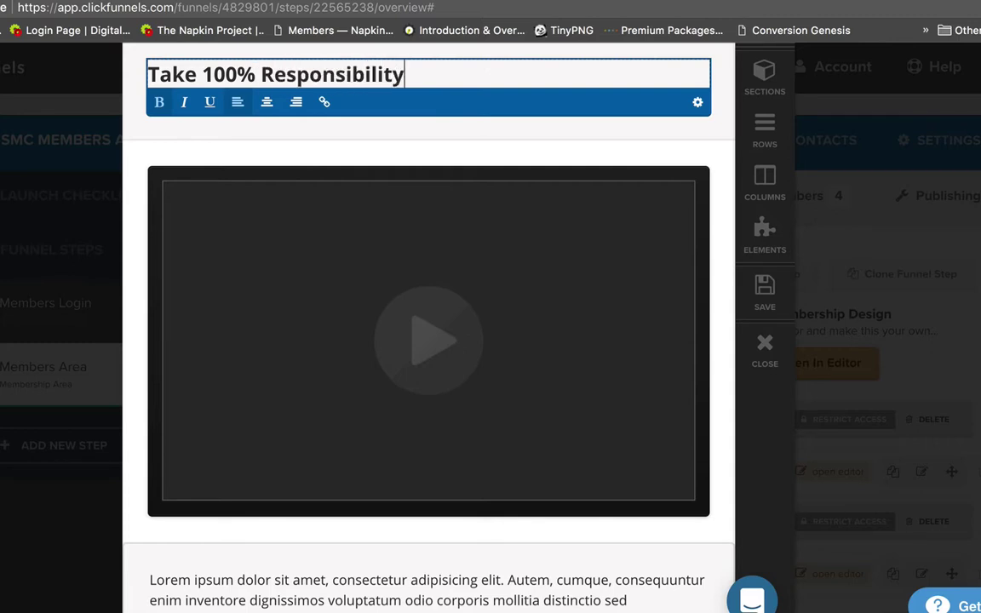
{"action": "left_click", "coordinate": [125, 181]}
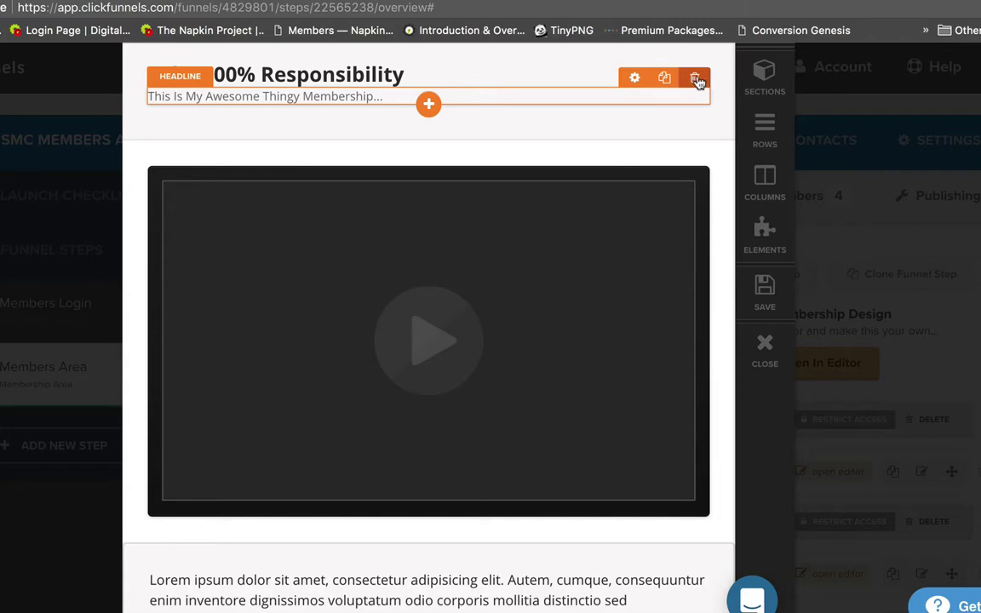
{"action": "left_click", "coordinate": [697, 80]}
{"action": "left_click", "coordinate": [620, 125]}
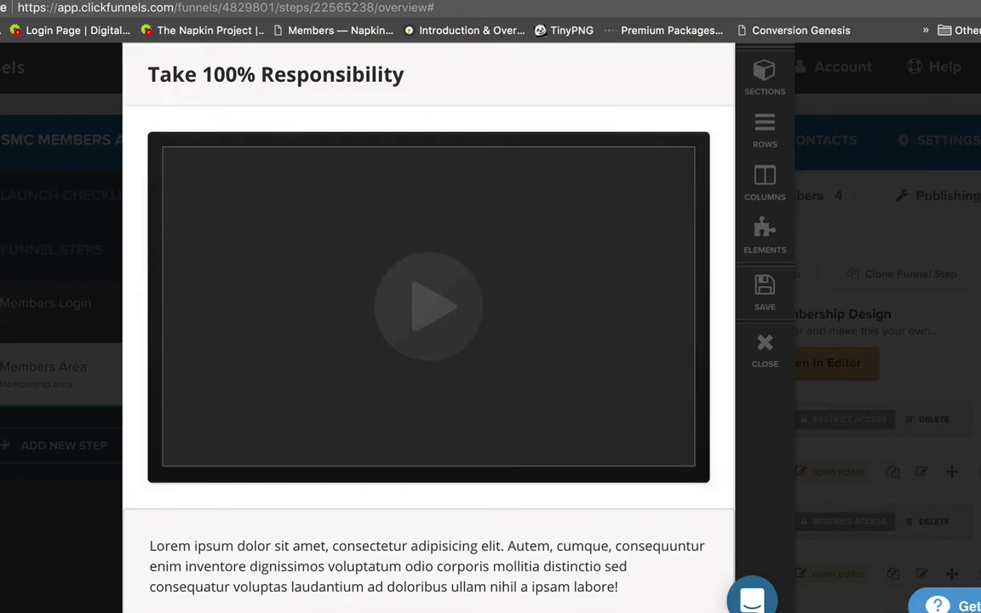
{"action": "key", "text": "ctrl+Tab"}
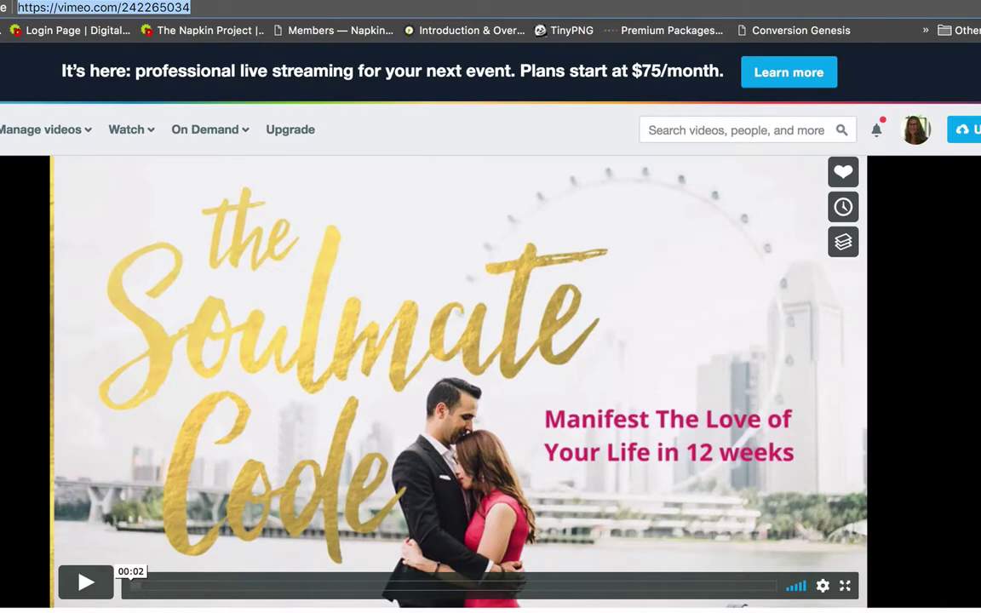
{"action": "key", "text": "ctrl+Tab"}
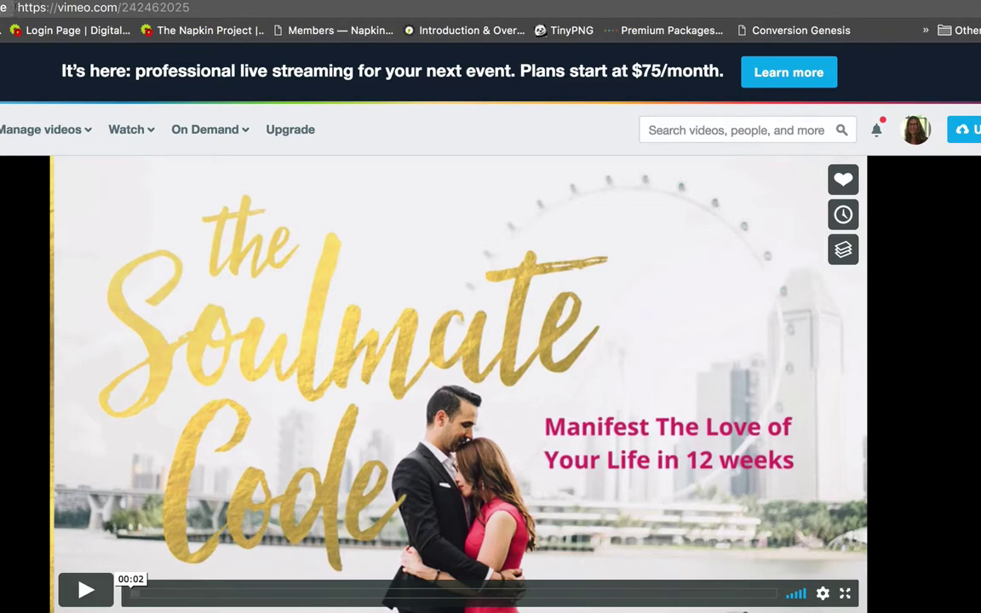
{"action": "left_click_drag", "start_coordinate": [13, 7], "coordinate": [192, 6]}
{"action": "key", "text": "ctrl+c"}
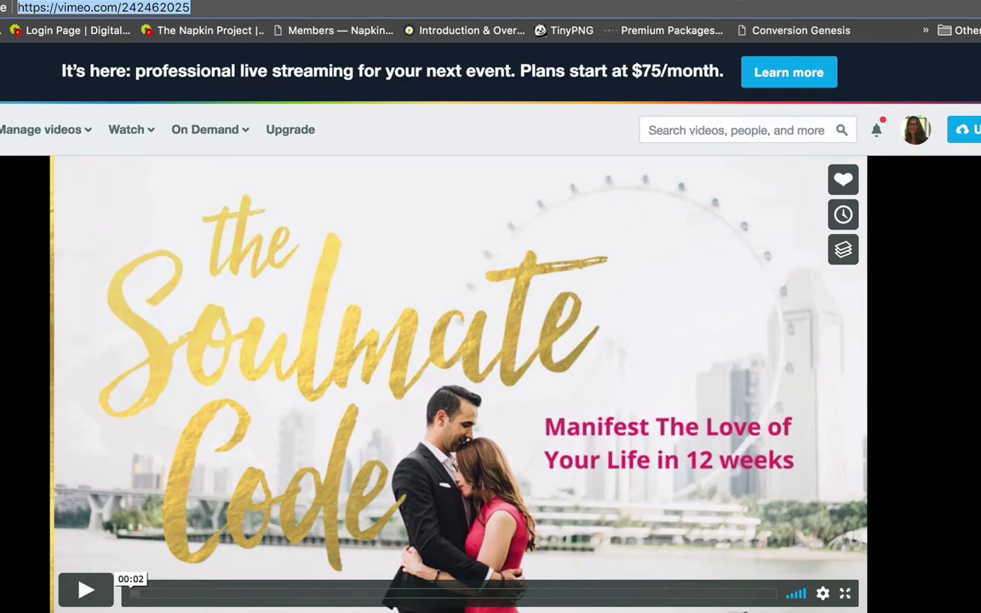
{"action": "scroll", "coordinate": [545, 248], "scroll_direction": "down", "scroll_amount": 4}
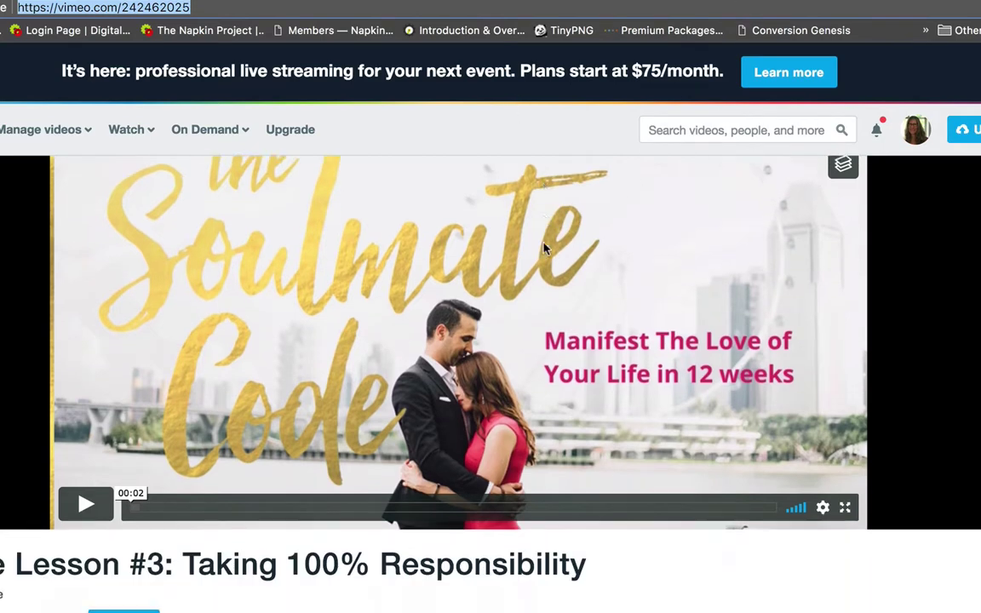
{"action": "scroll", "coordinate": [544, 248], "scroll_direction": "down", "scroll_amount": 10}
{"action": "scroll", "coordinate": [544, 248], "scroll_direction": "up", "scroll_amount": 14}
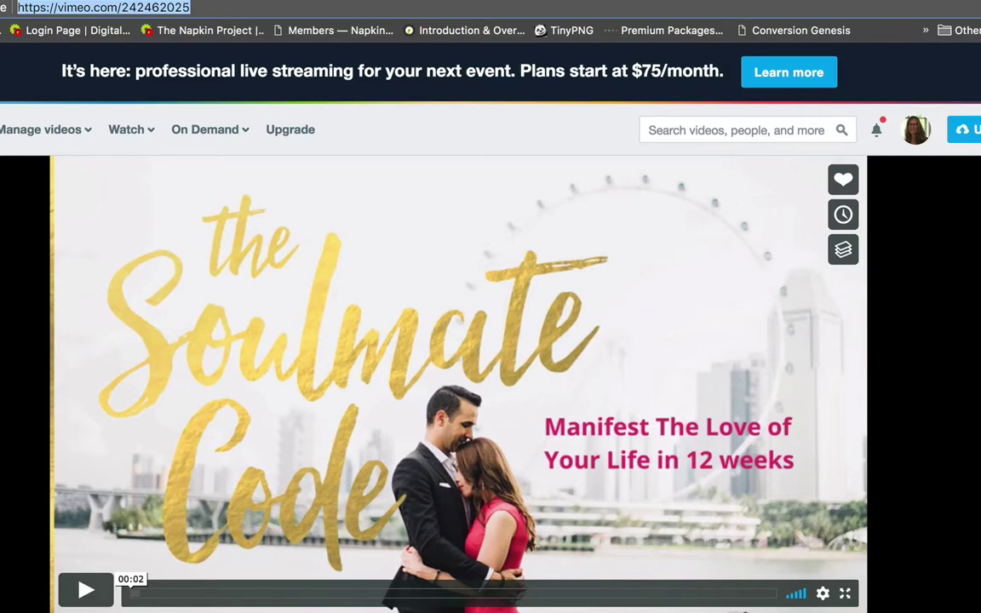
{"action": "key", "text": "ctrl+Tab"}
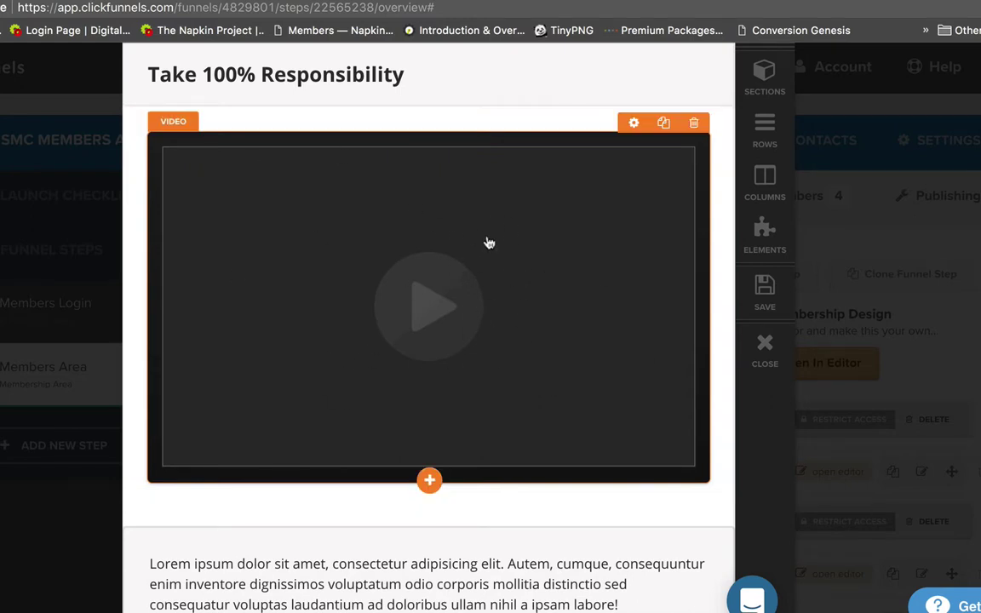
{"action": "left_click", "coordinate": [538, 247]}
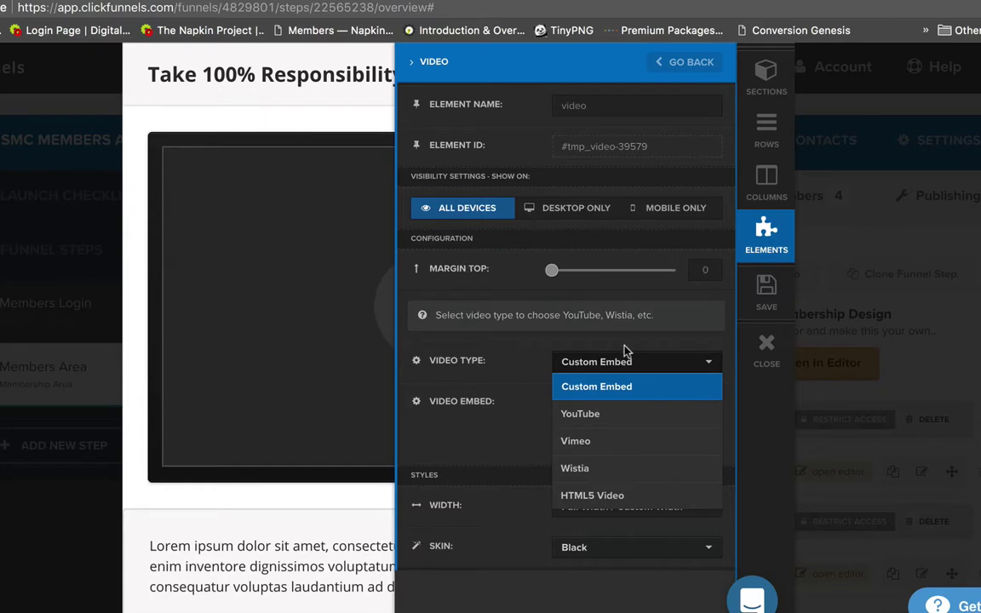
{"action": "scroll", "coordinate": [536, 340], "scroll_direction": "down", "scroll_amount": 1}
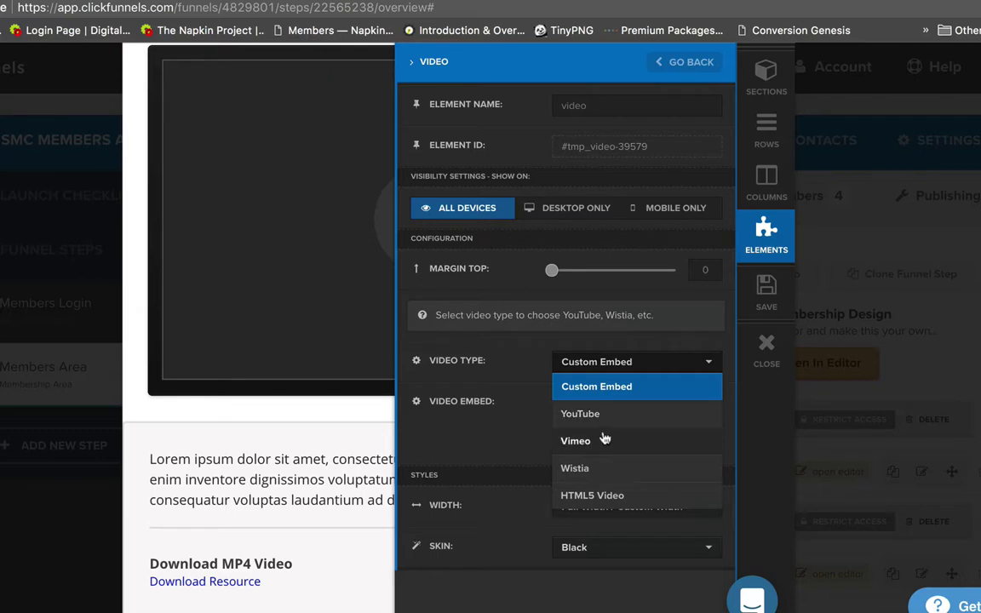
{"action": "scroll", "coordinate": [619, 470], "scroll_direction": "down", "scroll_amount": 1}
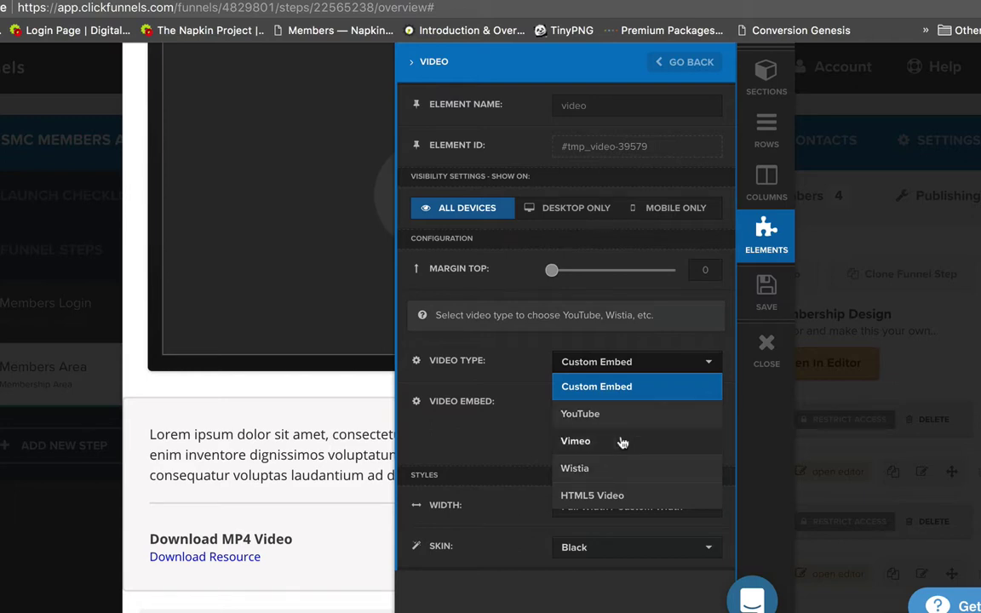
{"action": "left_click", "coordinate": [622, 442]}
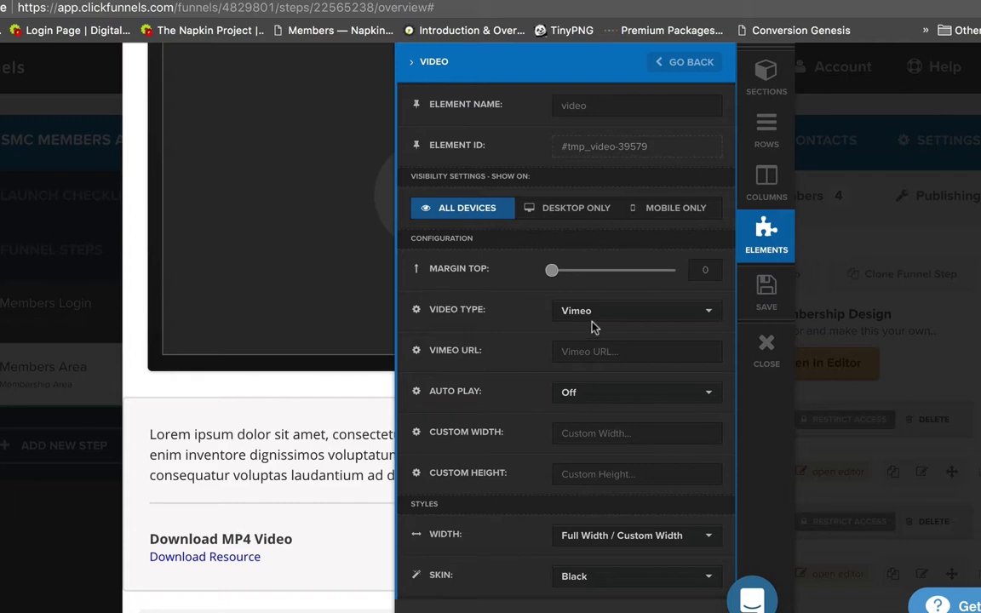
{"action": "left_click", "coordinate": [605, 349]}
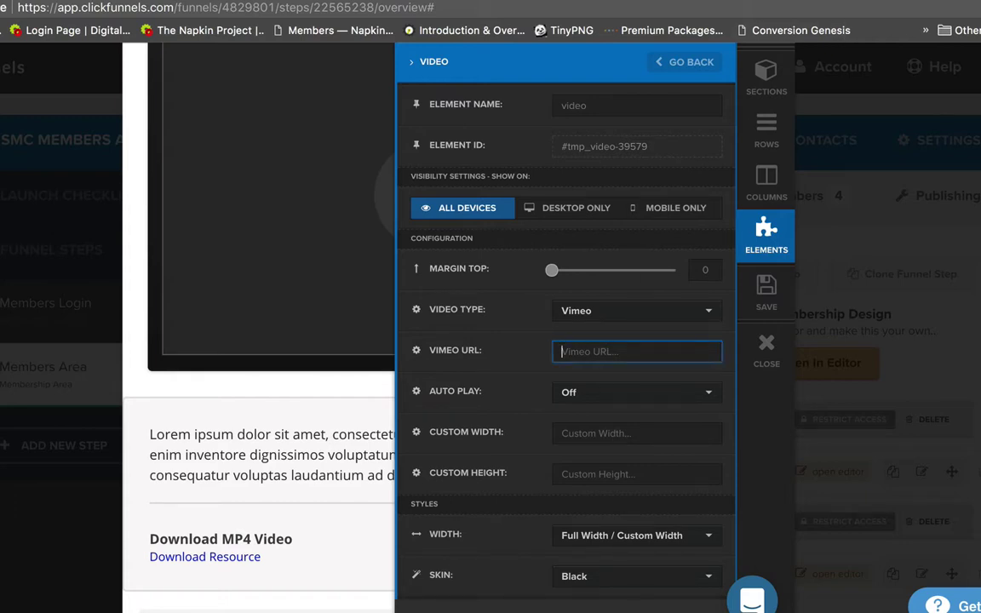
{"action": "key", "text": "ctrl+Tab"}
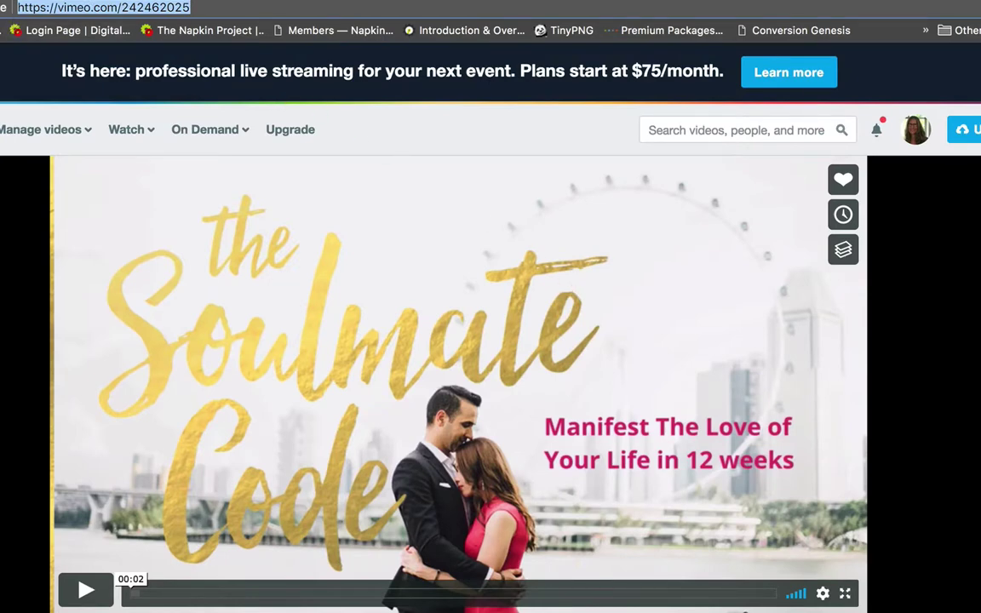
{"action": "key", "text": "ctrl+shift+Tab"}
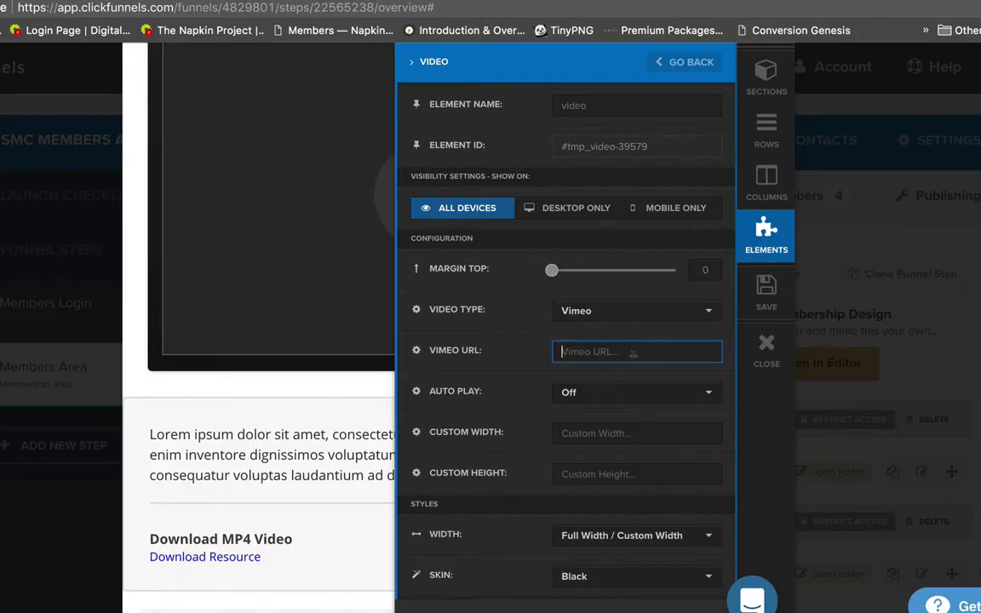
{"action": "key", "text": "ctrl+v"}
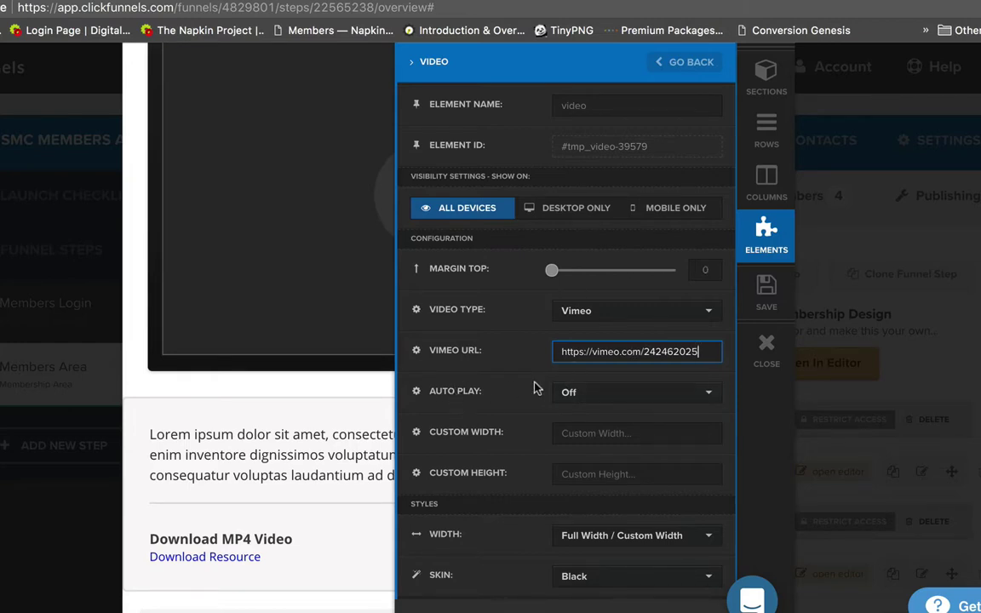
Step: Set the lesson video's auto play option to Off
{"action": "left_click", "coordinate": [606, 395]}
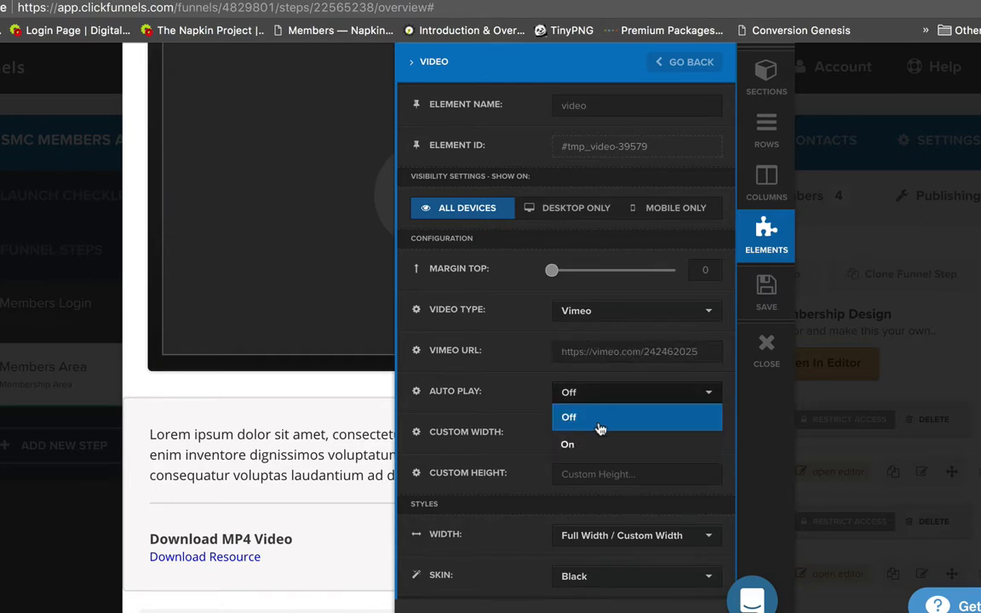
{"action": "left_click", "coordinate": [596, 421]}
{"action": "scroll", "coordinate": [596, 422], "scroll_direction": "down", "scroll_amount": 1}
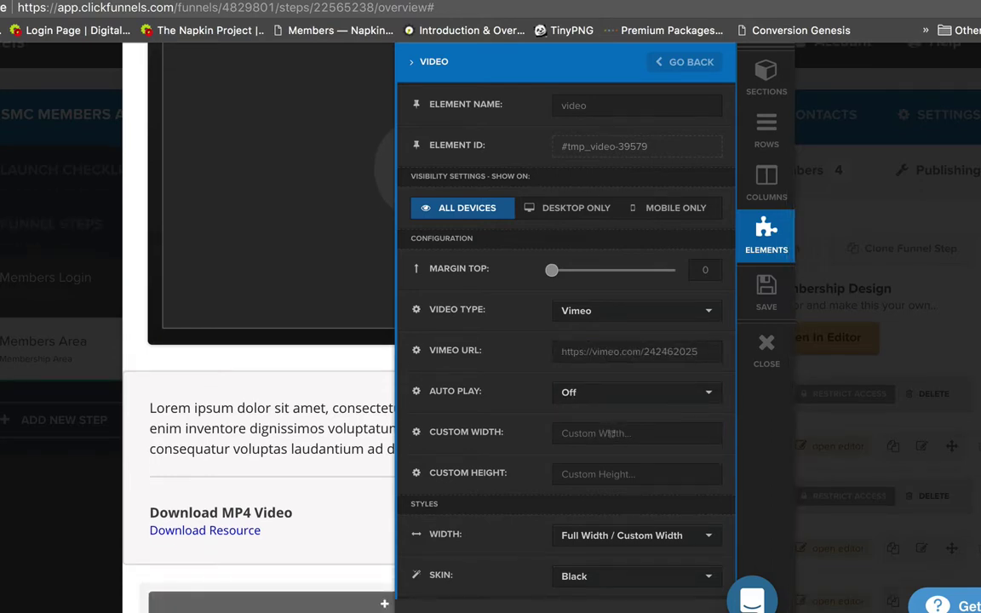
{"action": "scroll", "coordinate": [545, 400], "scroll_direction": "down", "scroll_amount": 2}
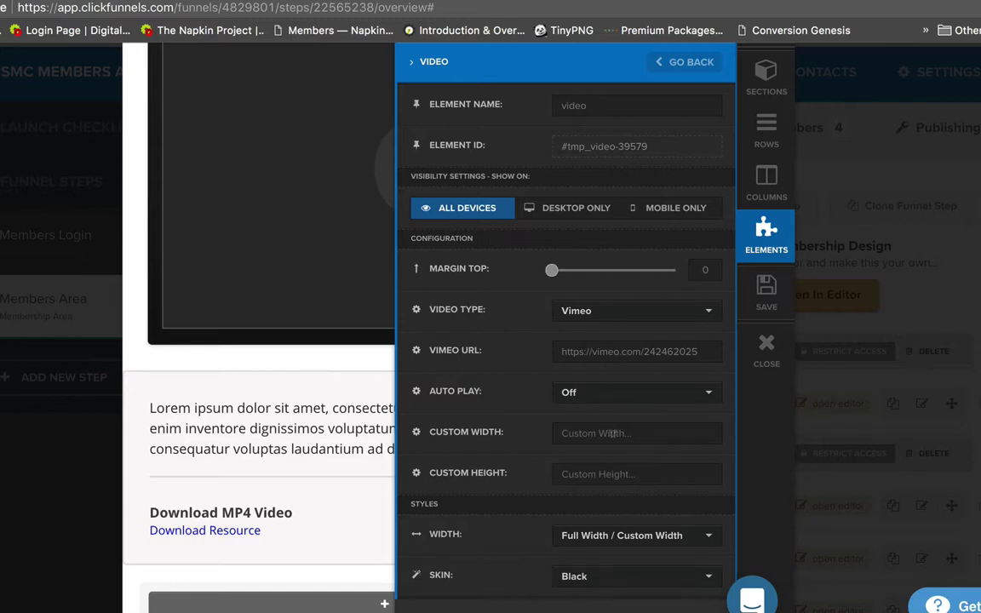
Step: Try the Blue skin on the lesson video and switch back to Black
{"action": "scroll", "coordinate": [611, 433], "scroll_direction": "down", "scroll_amount": 1}
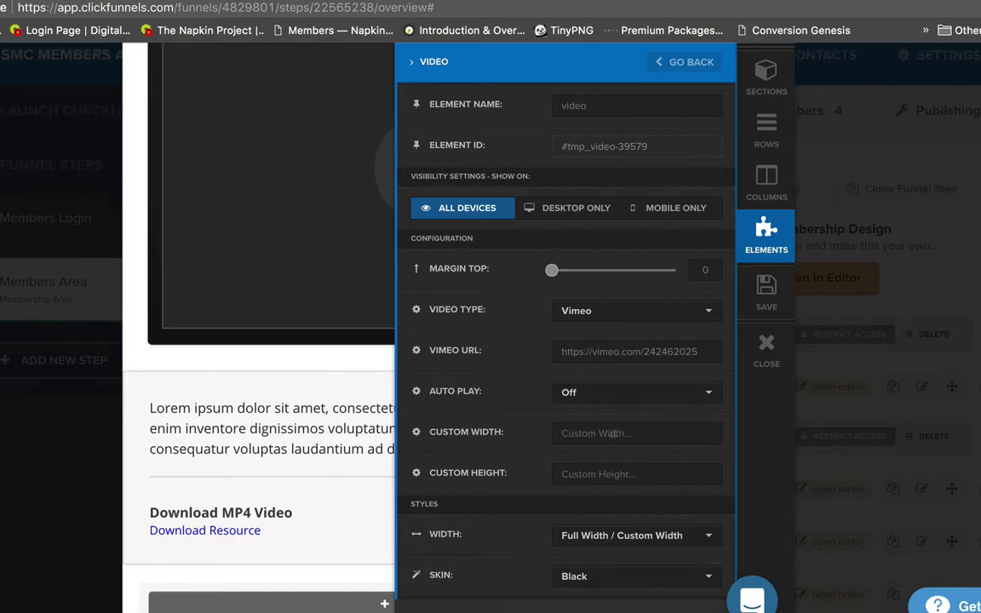
{"action": "left_click", "coordinate": [616, 581]}
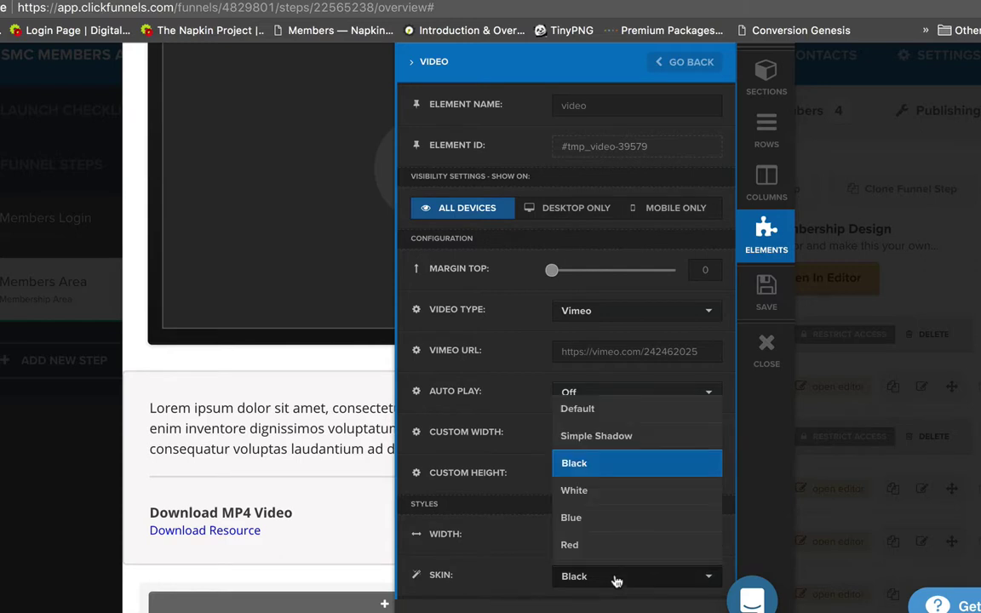
{"action": "left_click", "coordinate": [598, 522]}
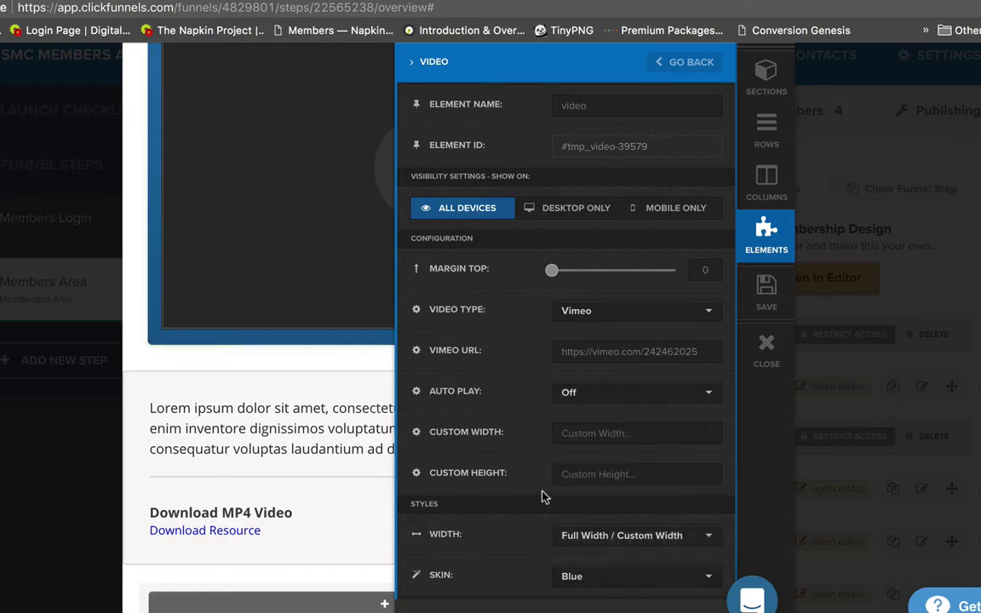
{"action": "left_click", "coordinate": [611, 578]}
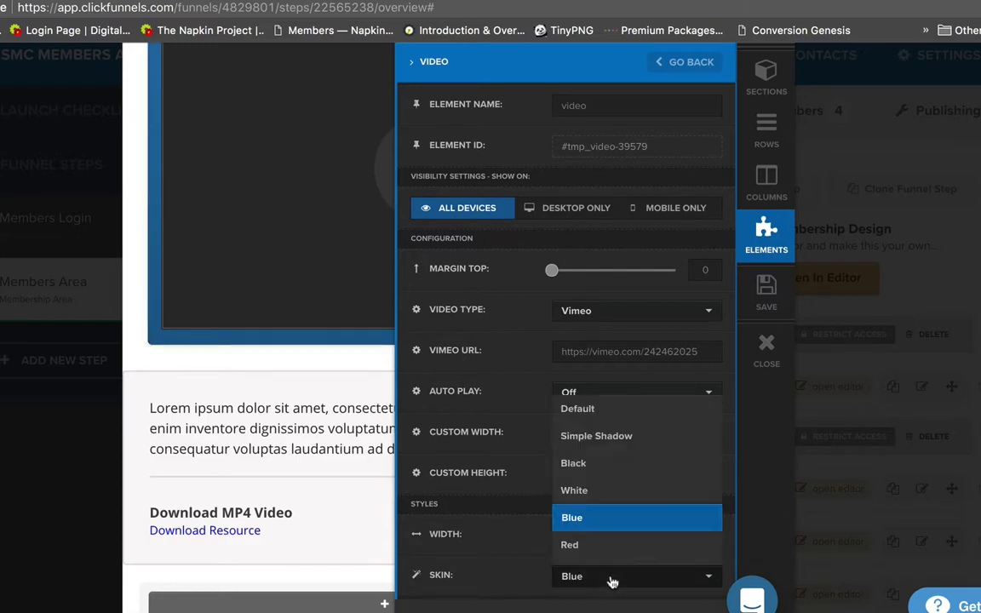
{"action": "left_click", "coordinate": [606, 463]}
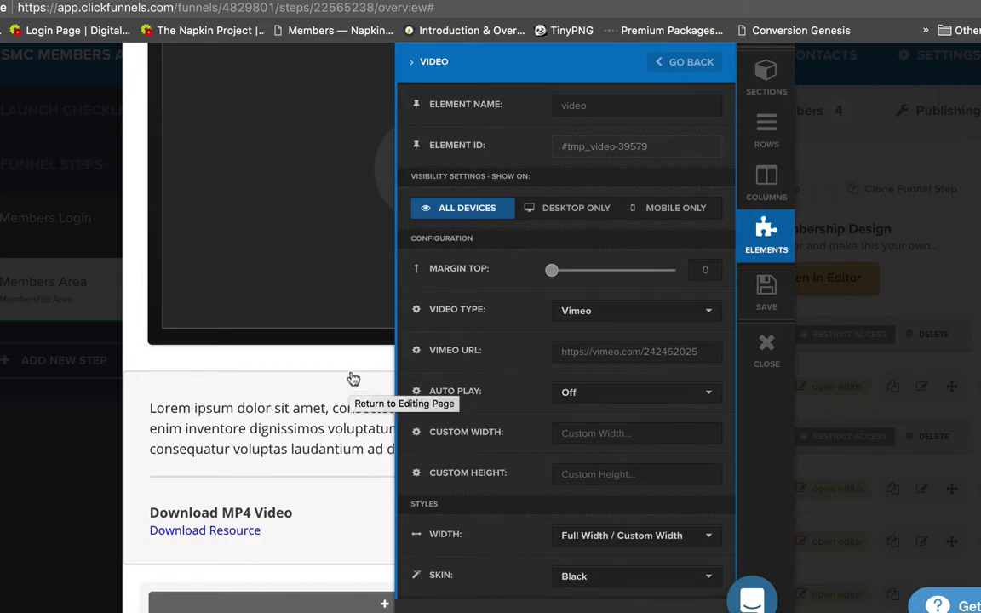
Step: Save and close the lesson page, and reopen Lesson 3 in the editor to check its video settings
{"action": "left_click", "coordinate": [766, 290]}
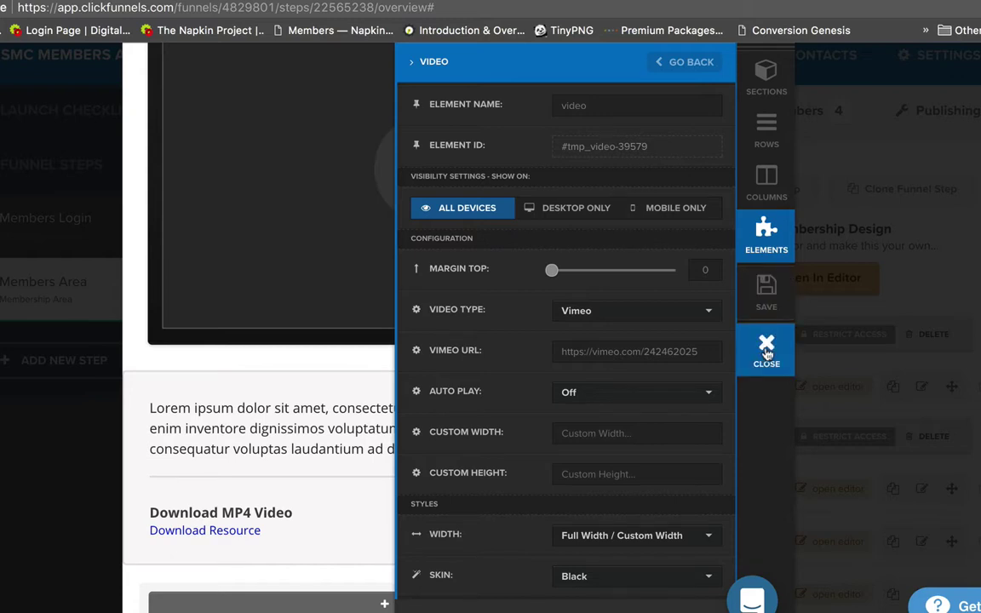
{"action": "left_click", "coordinate": [766, 351]}
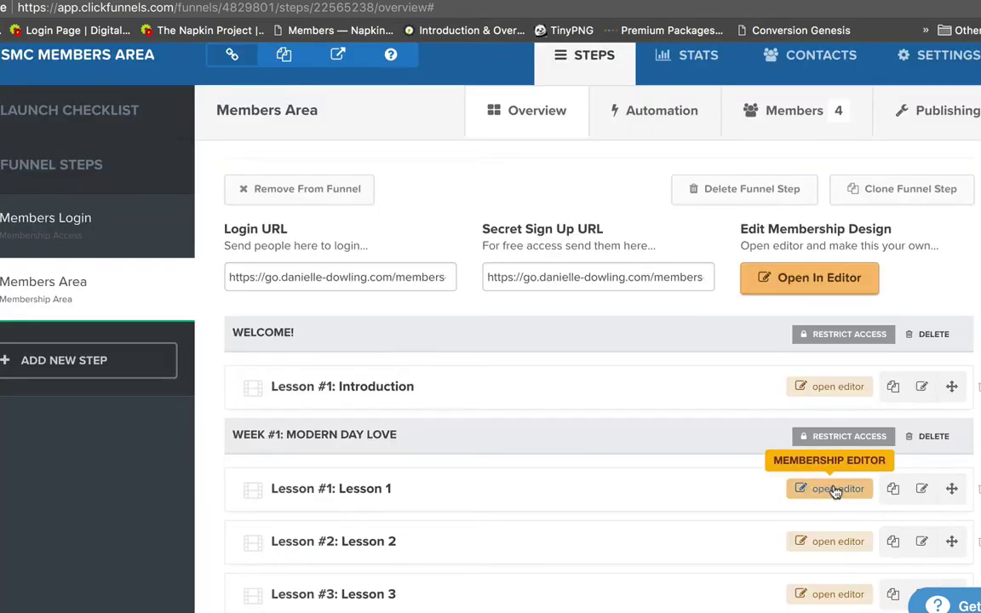
{"action": "scroll", "coordinate": [754, 454], "scroll_direction": "down", "scroll_amount": 3}
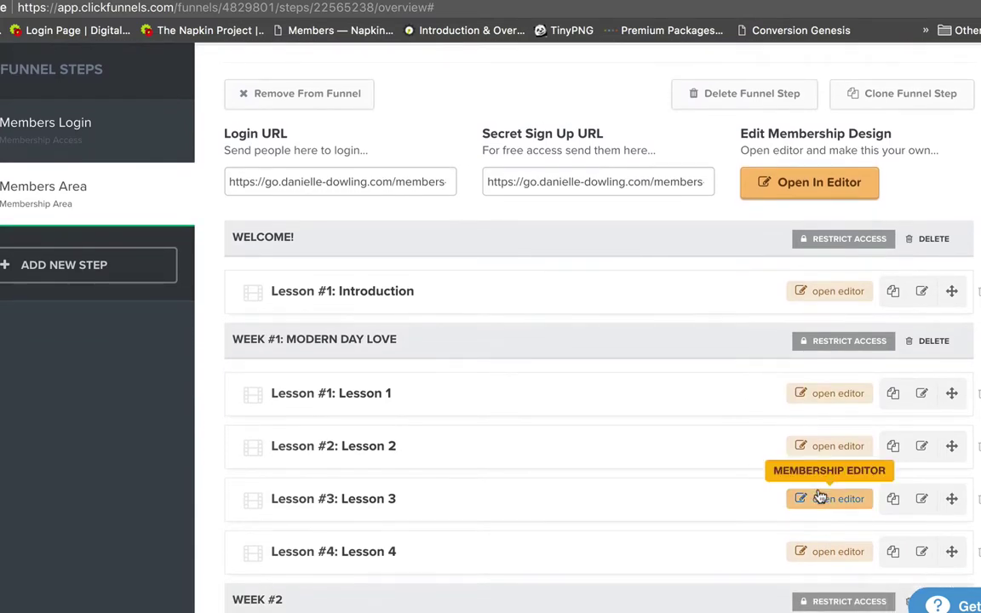
{"action": "left_click", "coordinate": [832, 500]}
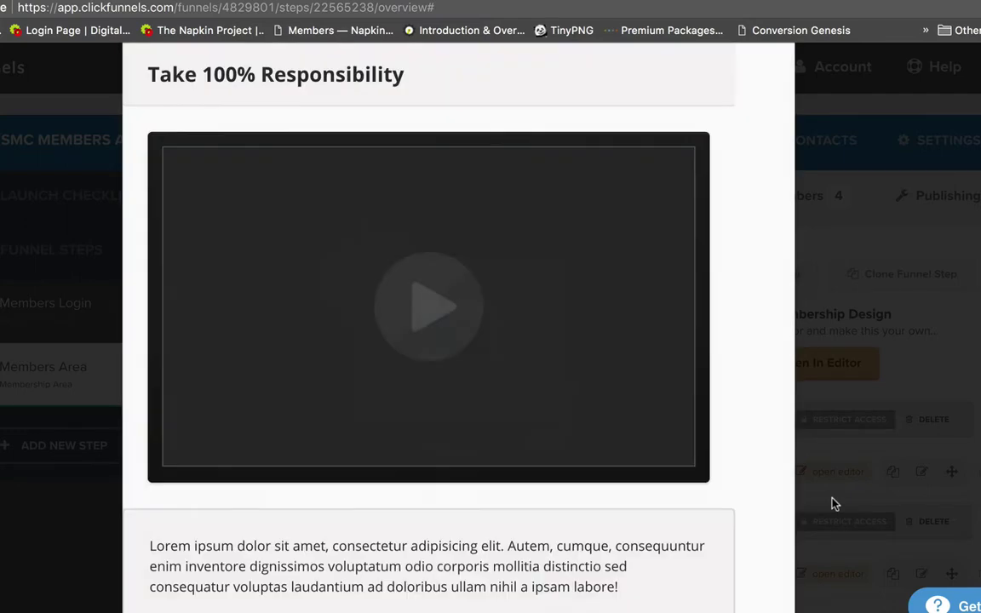
{"action": "left_click", "coordinate": [541, 294]}
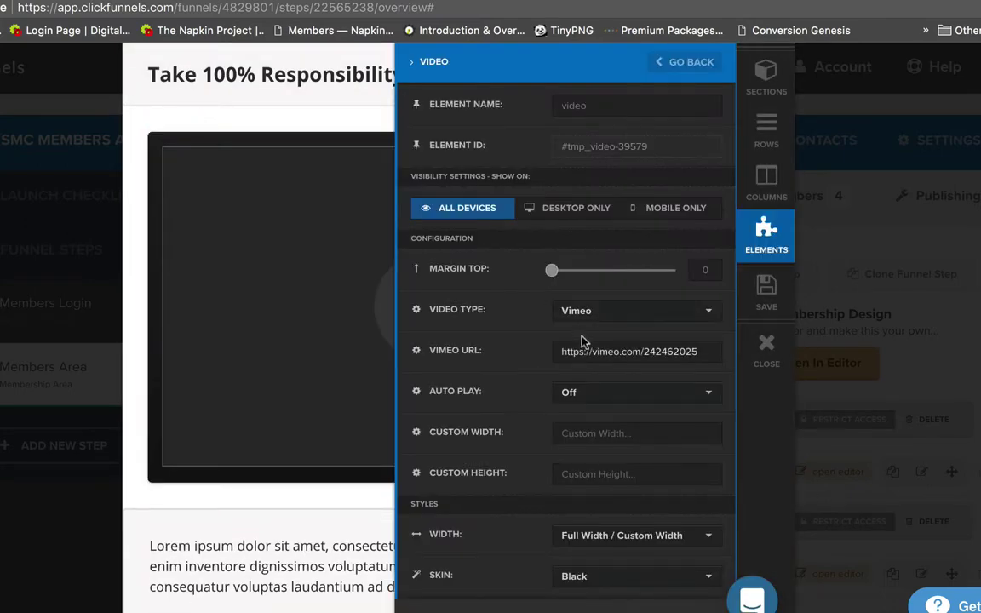
{"action": "left_click", "coordinate": [298, 404]}
Step: Delete the Lorem ipsum placeholder paragraph below the lesson video
{"action": "scroll", "coordinate": [358, 383], "scroll_direction": "down", "scroll_amount": 1}
{"action": "scroll", "coordinate": [385, 376], "scroll_direction": "down", "scroll_amount": 1}
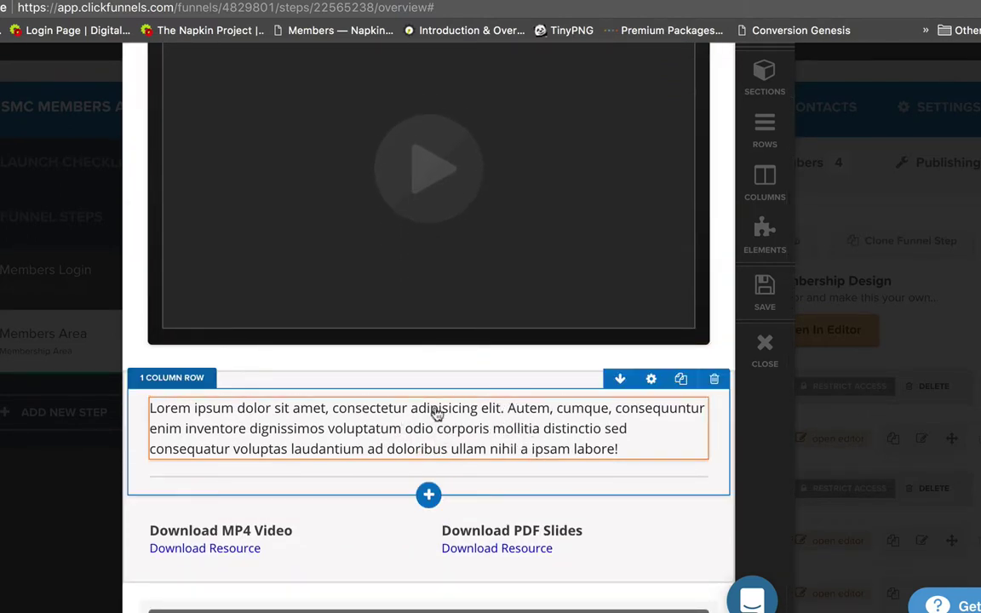
{"action": "scroll", "coordinate": [459, 436], "scroll_direction": "up", "scroll_amount": 2}
{"action": "scroll", "coordinate": [460, 426], "scroll_direction": "down", "scroll_amount": 2}
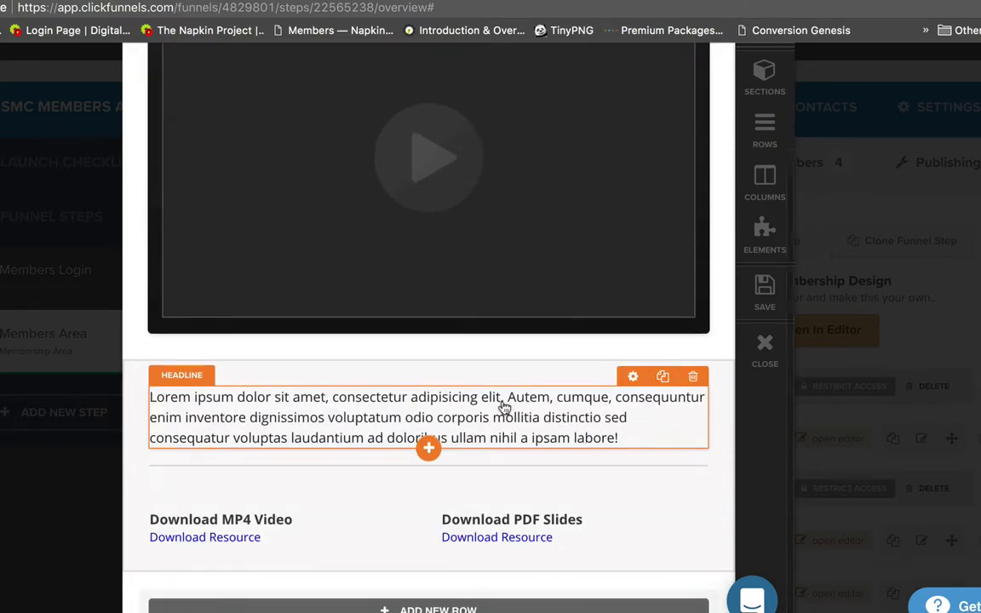
{"action": "triple_click", "coordinate": [304, 416]}
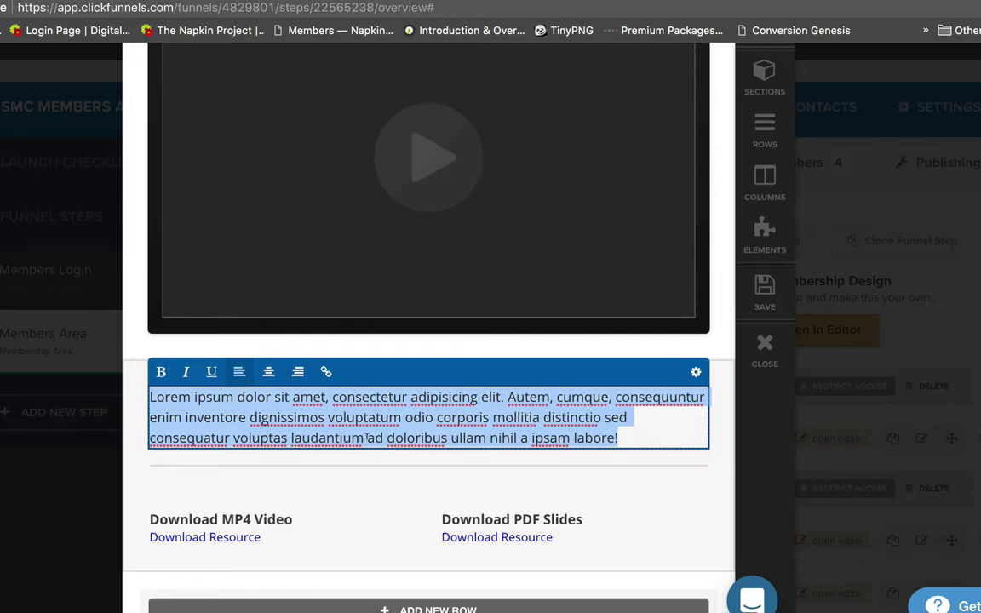
{"action": "key", "text": "BackSpace"}
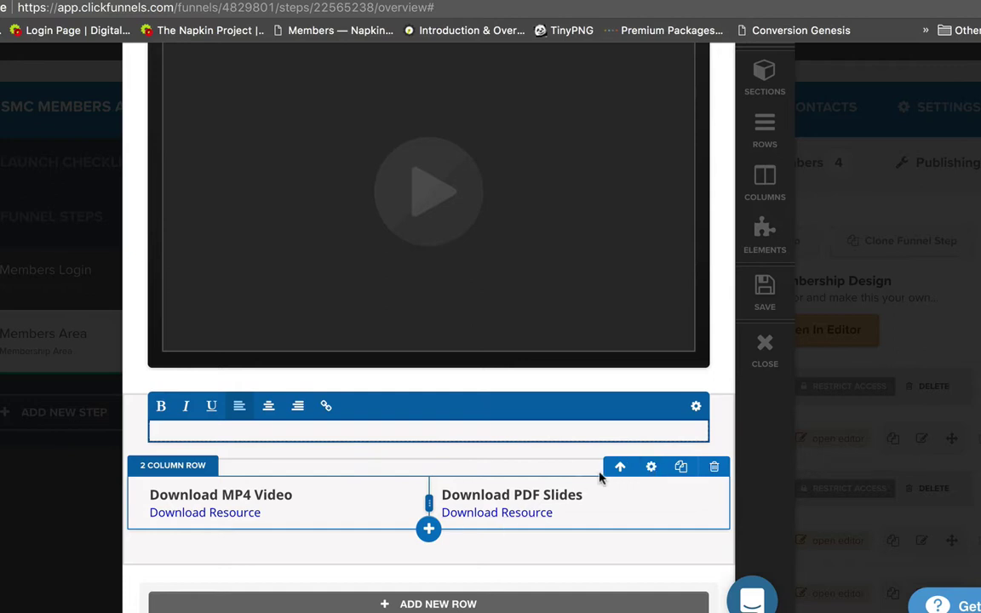
{"action": "left_click", "coordinate": [650, 467]}
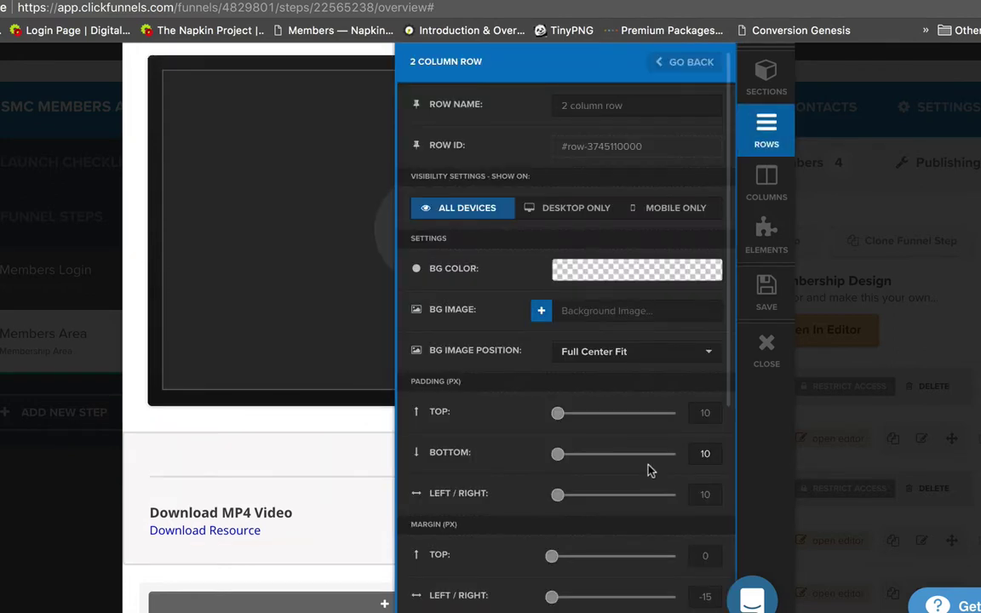
{"action": "scroll", "coordinate": [594, 366], "scroll_direction": "down", "scroll_amount": 2}
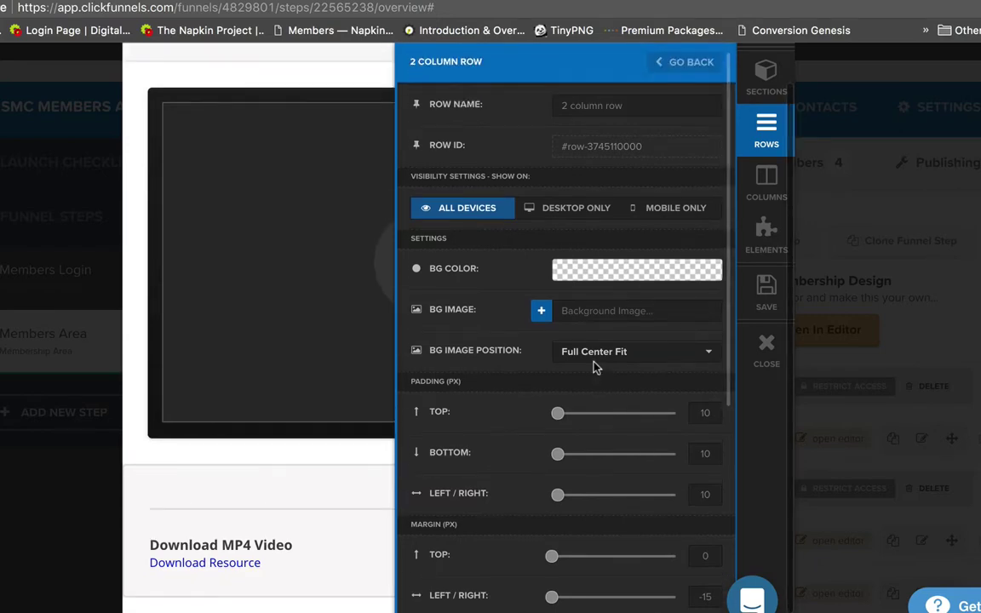
{"action": "scroll", "coordinate": [595, 369], "scroll_direction": "down", "scroll_amount": 5}
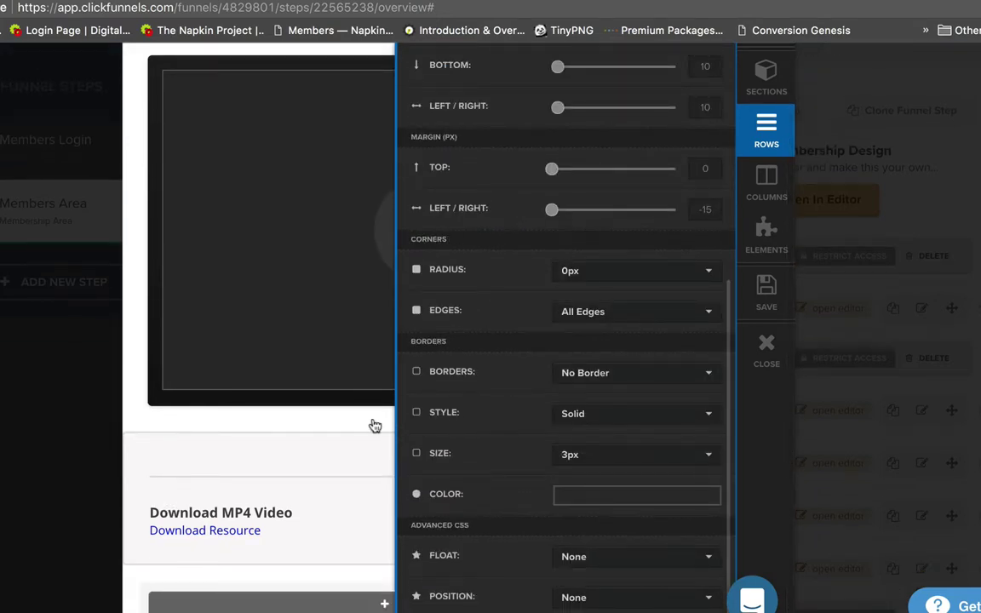
{"action": "left_click", "coordinate": [327, 498]}
{"action": "scroll", "coordinate": [460, 409], "scroll_direction": "up", "scroll_amount": 2}
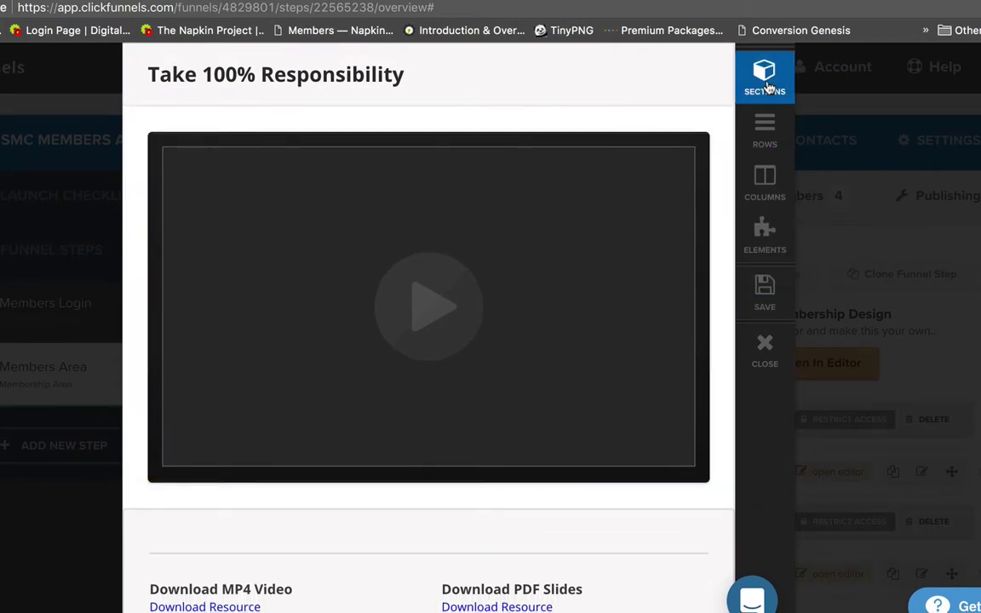
Step: Hide the two-column row with the MP4 and PDF downloads, and remove the divider line above it
{"action": "left_click", "coordinate": [763, 137]}
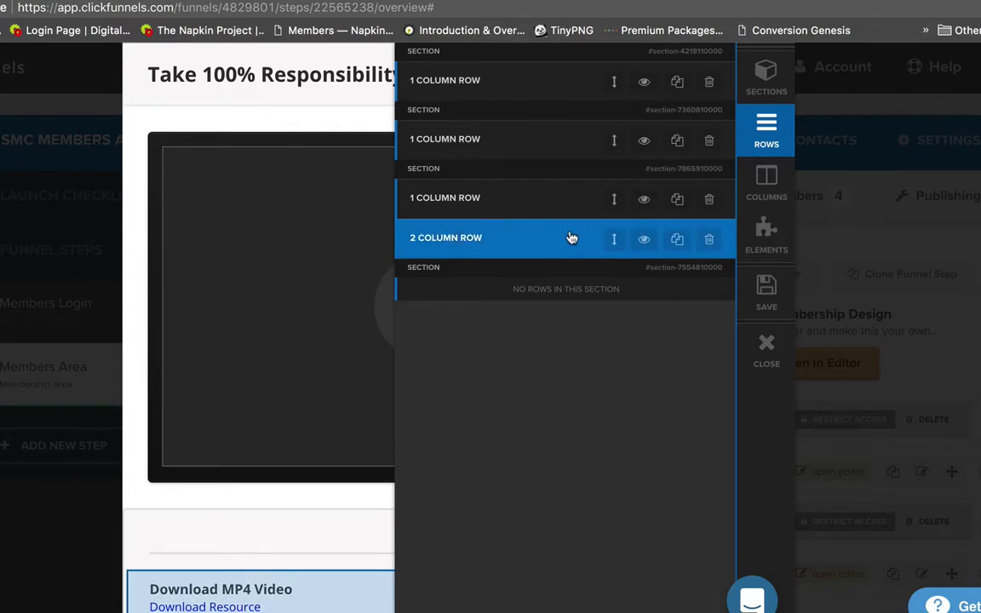
{"action": "left_click", "coordinate": [644, 240]}
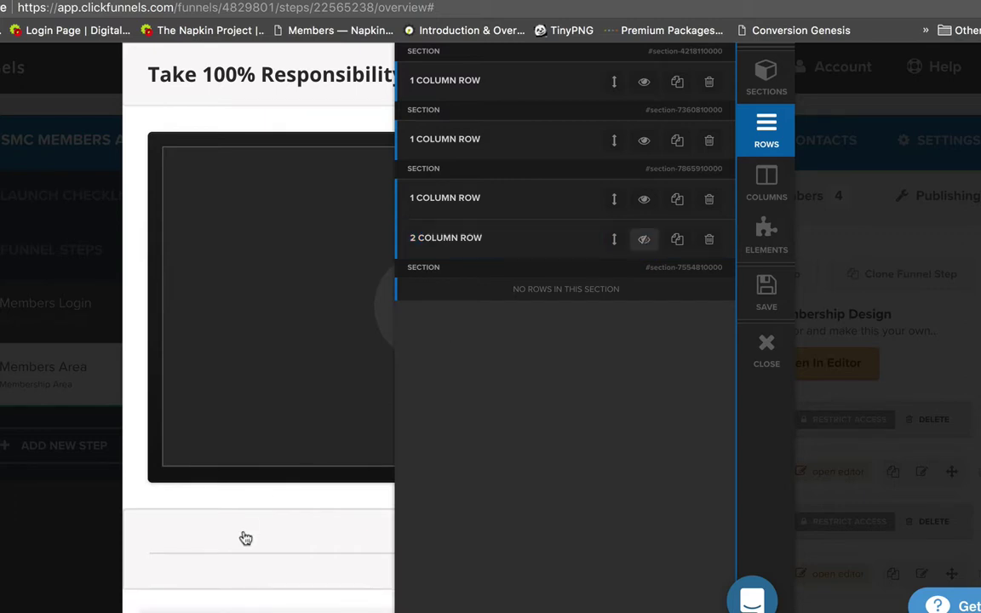
{"action": "left_click", "coordinate": [308, 520]}
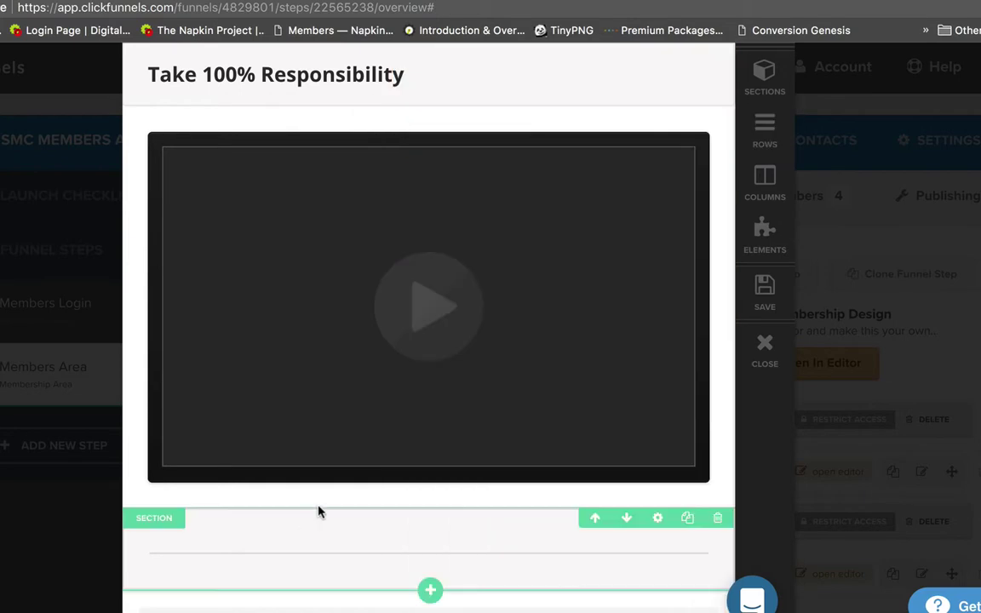
{"action": "scroll", "coordinate": [672, 447], "scroll_direction": "down", "scroll_amount": 1}
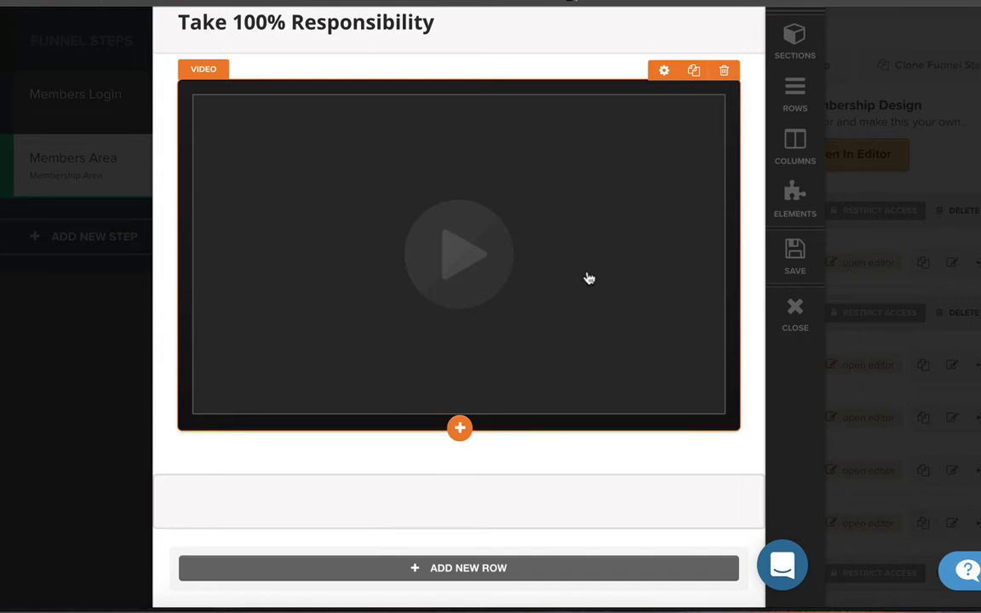
Step: Save the Lesson 3 page and close its editor
{"action": "left_click", "coordinate": [794, 251]}
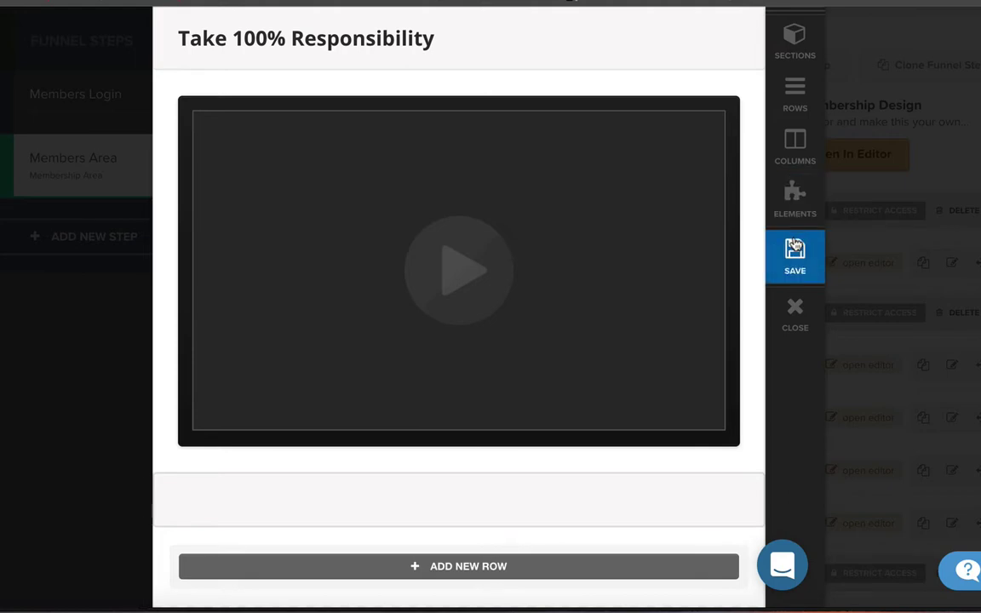
{"action": "left_click", "coordinate": [794, 245]}
{"action": "left_click", "coordinate": [790, 314]}
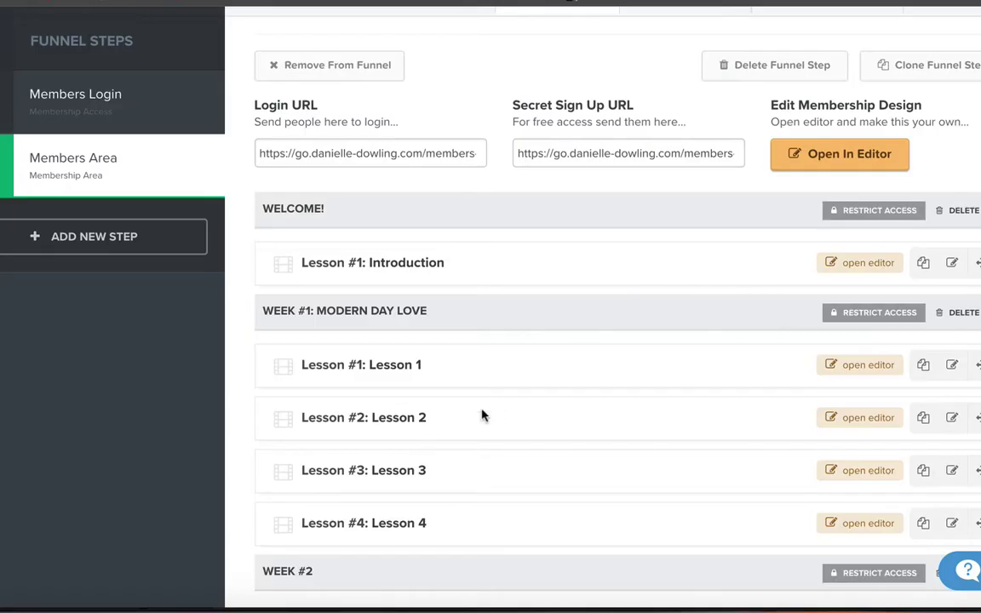
Step: Look over the lesson list, and open the membership design in the editor to view its template page
{"action": "scroll", "coordinate": [388, 435], "scroll_direction": "down", "scroll_amount": 2}
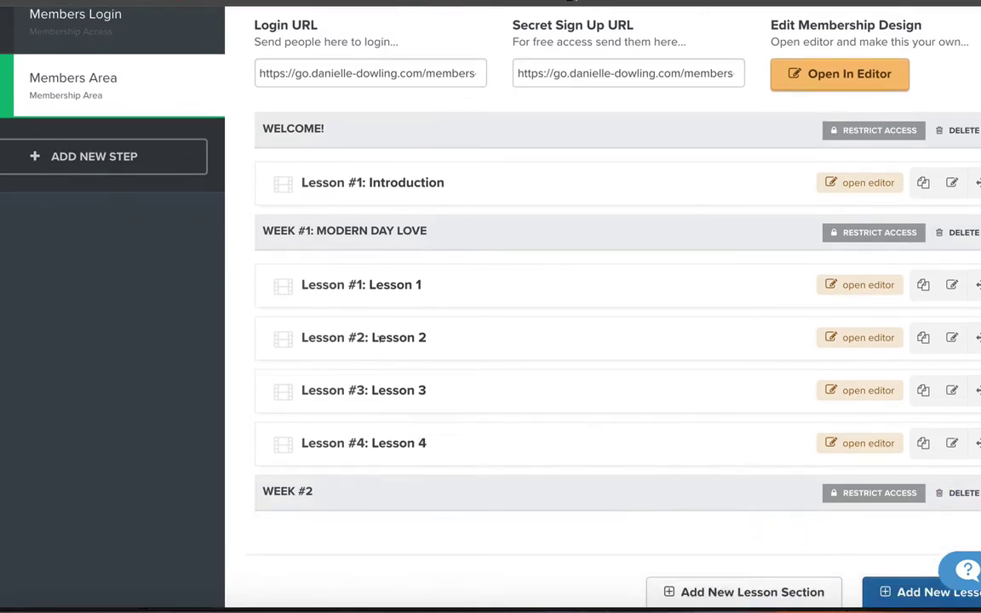
{"action": "scroll", "coordinate": [380, 340], "scroll_direction": "down", "scroll_amount": 3}
{"action": "scroll", "coordinate": [377, 344], "scroll_direction": "up", "scroll_amount": 4}
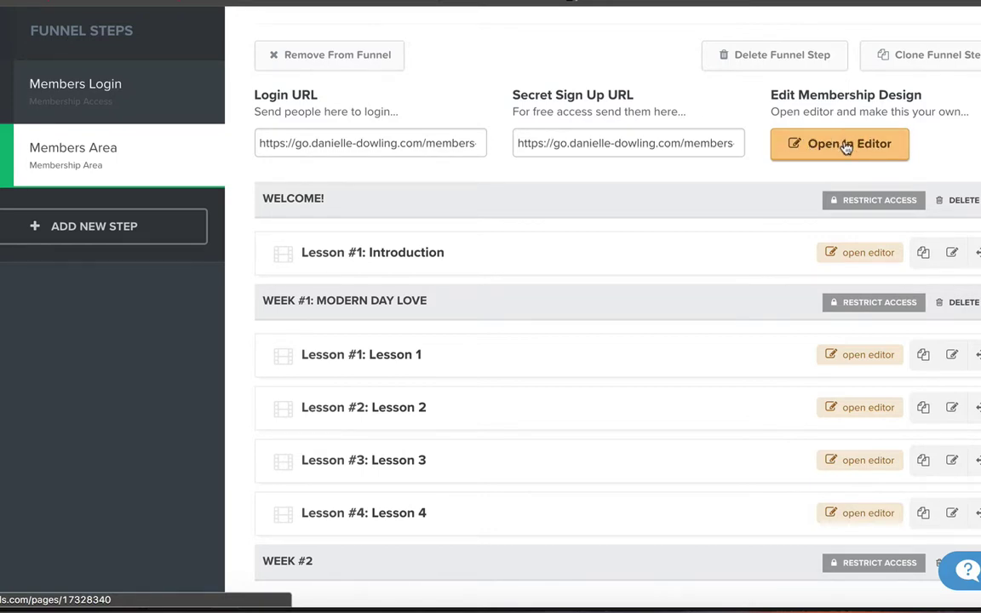
{"action": "left_click", "coordinate": [845, 147]}
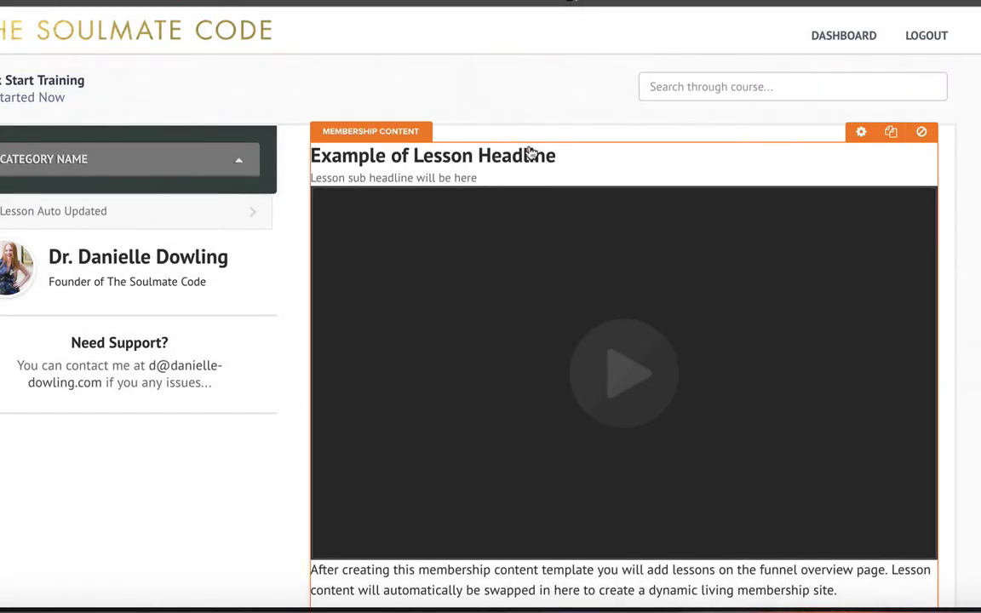
{"action": "scroll", "coordinate": [529, 152], "scroll_direction": "down", "scroll_amount": 3}
{"action": "scroll", "coordinate": [529, 151], "scroll_direction": "up", "scroll_amount": 3}
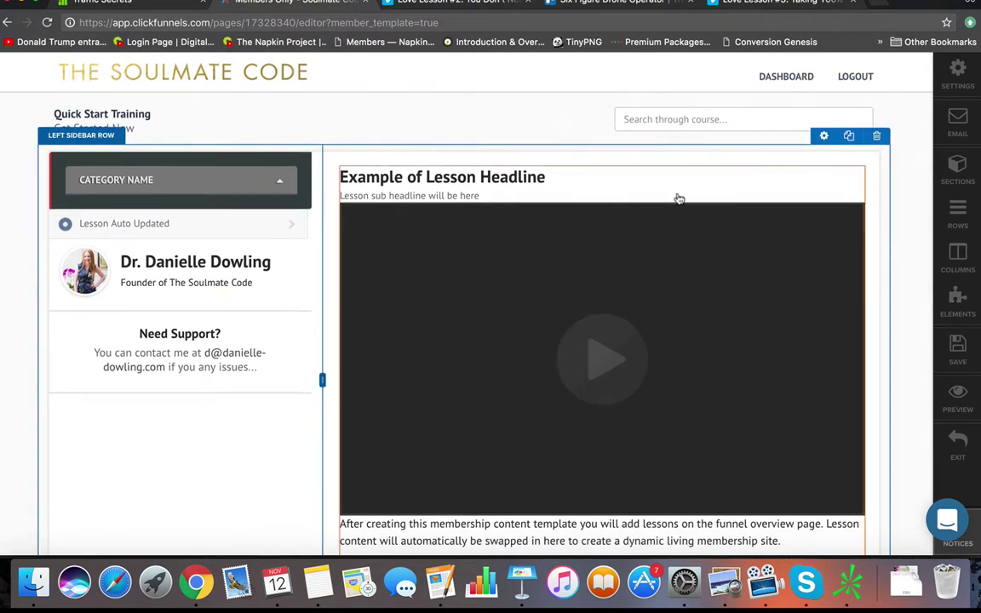
{"action": "scroll", "coordinate": [660, 354], "scroll_direction": "down", "scroll_amount": 3}
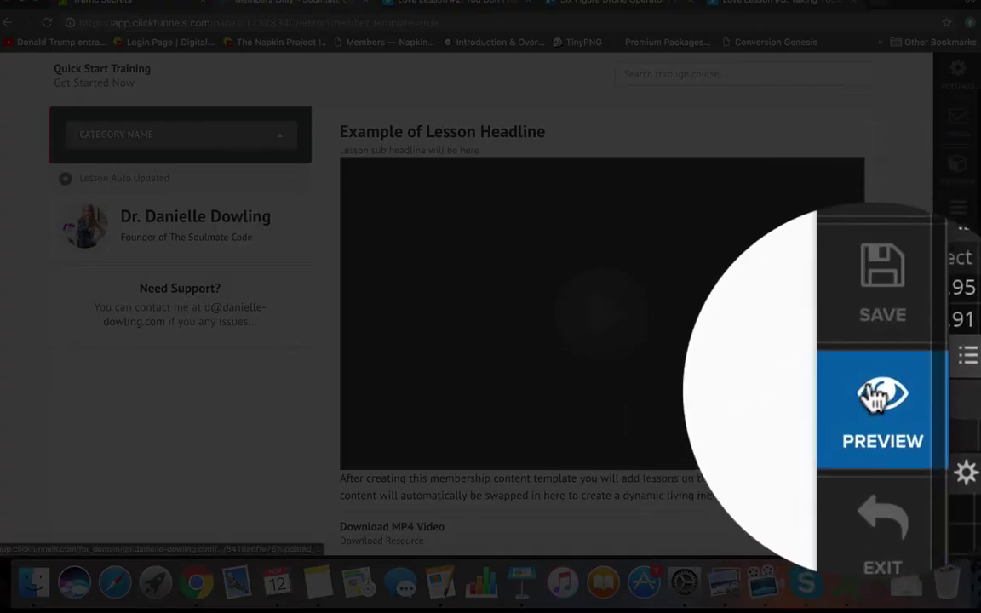
Step: Preview the membership area and look over its welcome lesson page
{"action": "left_click", "coordinate": [947, 394]}
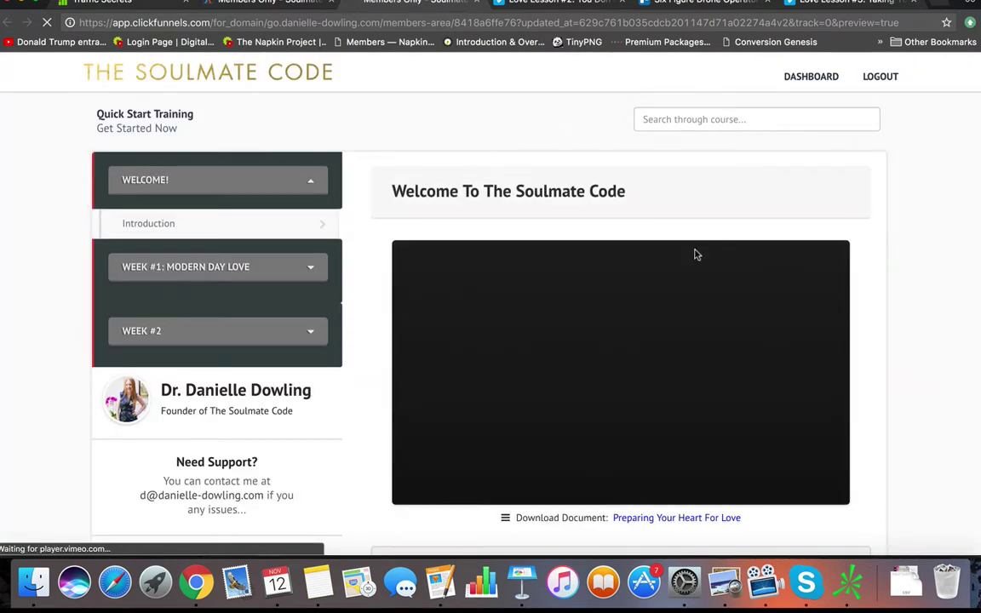
{"action": "scroll", "coordinate": [694, 254], "scroll_direction": "down", "scroll_amount": 3}
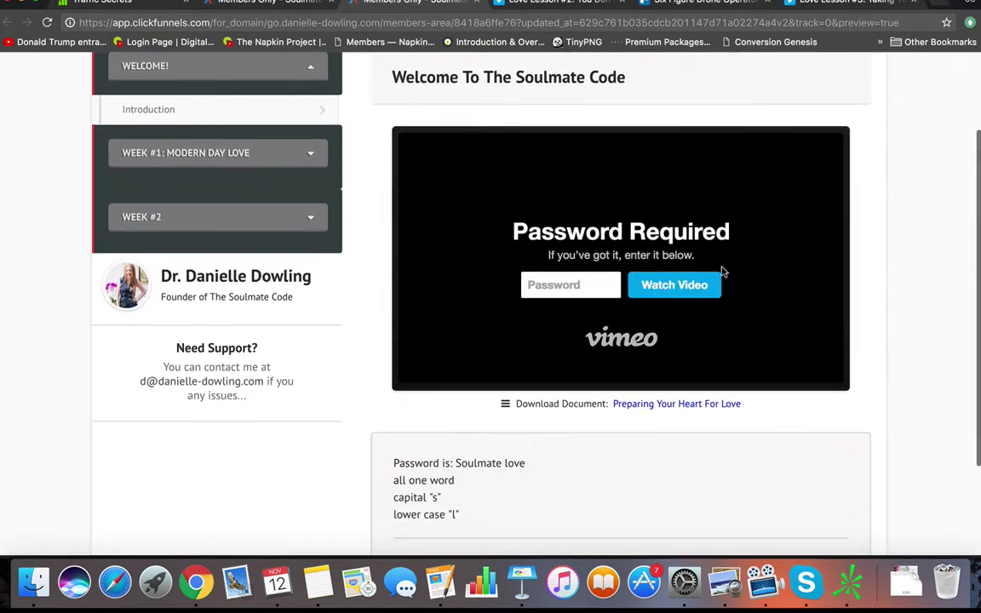
{"action": "scroll", "coordinate": [480, 227], "scroll_direction": "up", "scroll_amount": 1}
{"action": "scroll", "coordinate": [480, 221], "scroll_direction": "up", "scroll_amount": 2}
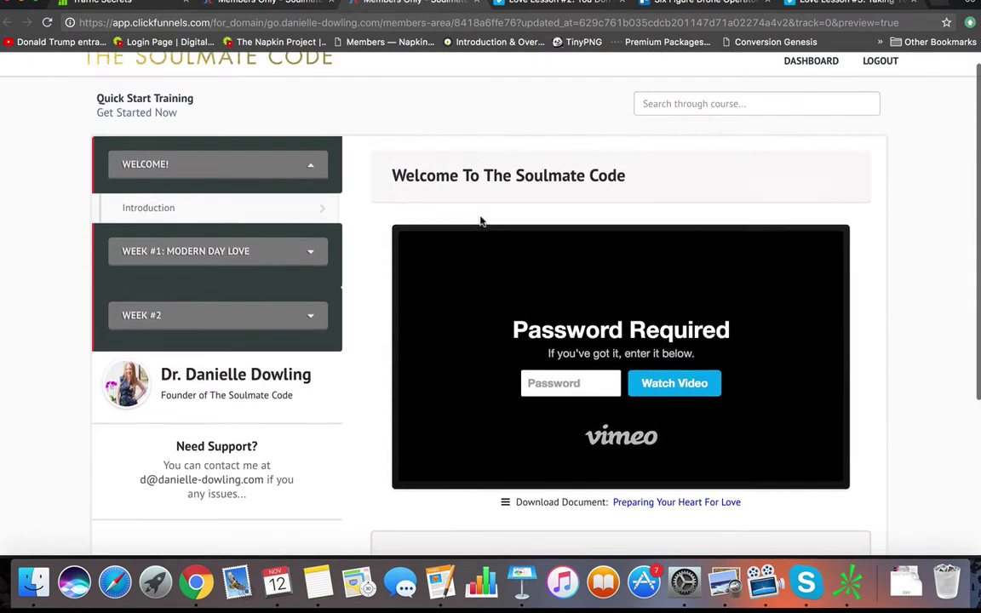
Step: Collapse the Welcome! section and expand Week #1: Modern Day Love in the preview's lesson navigation
{"action": "left_click", "coordinate": [311, 173]}
{"action": "left_click", "coordinate": [312, 172]}
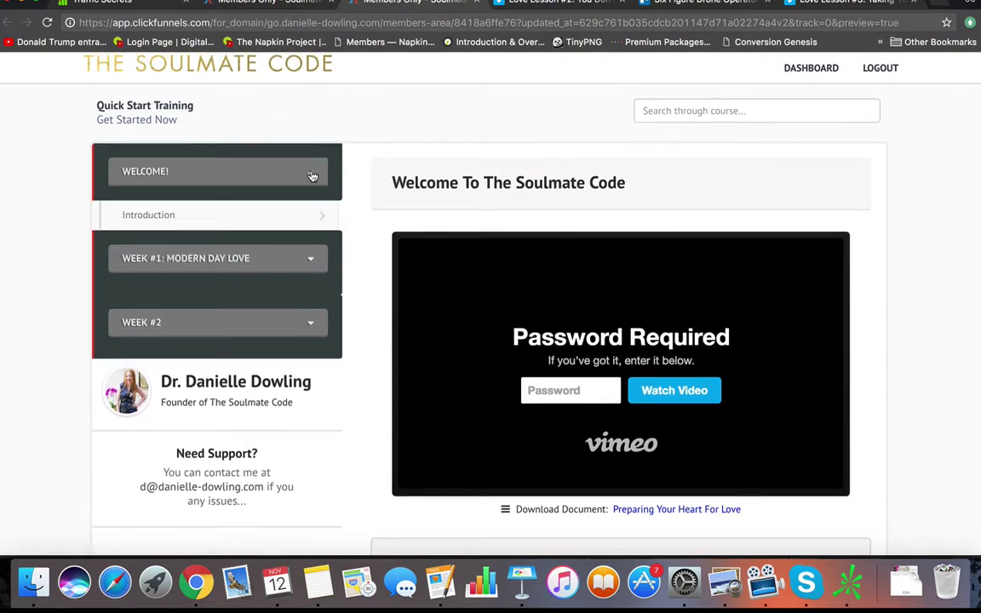
{"action": "left_click", "coordinate": [311, 173]}
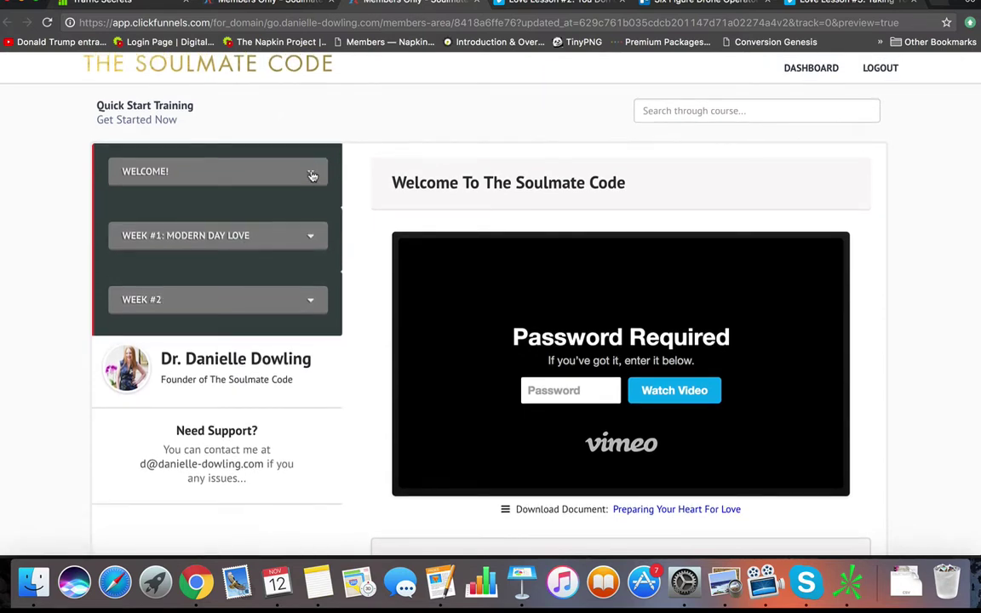
{"action": "left_click", "coordinate": [312, 239]}
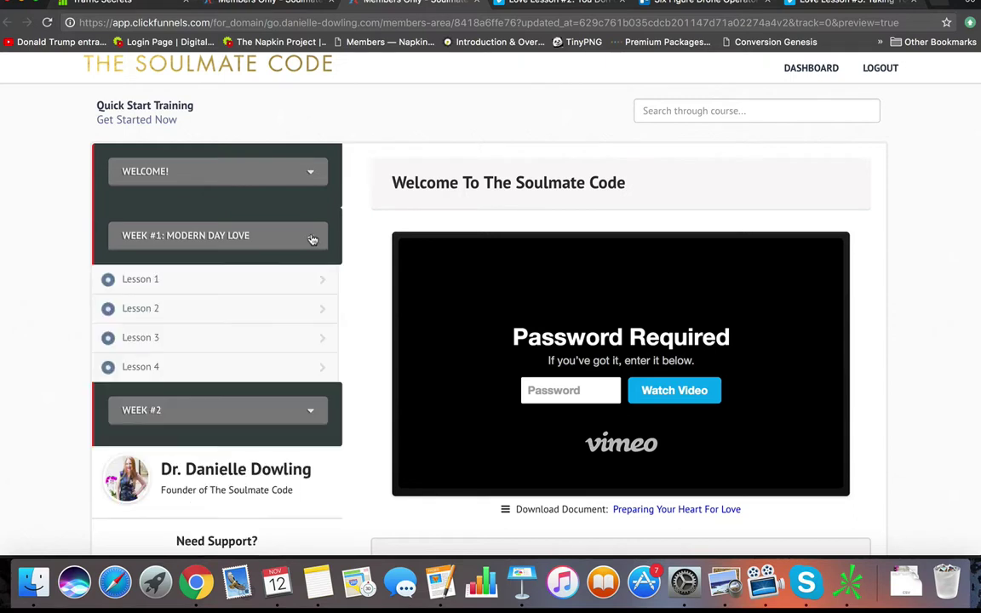
Step: Look through the Lesson 1, Lesson 2 and Lesson 3 pages of Week #1: Modern Day Love in the preview
{"action": "left_click", "coordinate": [228, 284]}
{"action": "scroll", "coordinate": [263, 276], "scroll_direction": "down", "scroll_amount": 1}
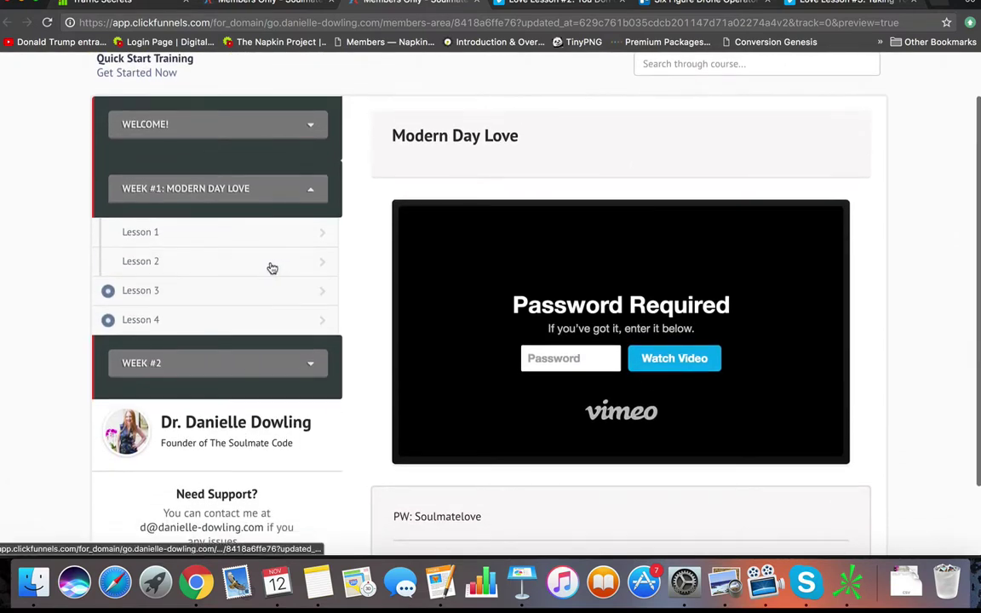
{"action": "left_click", "coordinate": [272, 269]}
{"action": "scroll", "coordinate": [252, 271], "scroll_direction": "down", "scroll_amount": 1}
{"action": "left_click", "coordinate": [246, 261]}
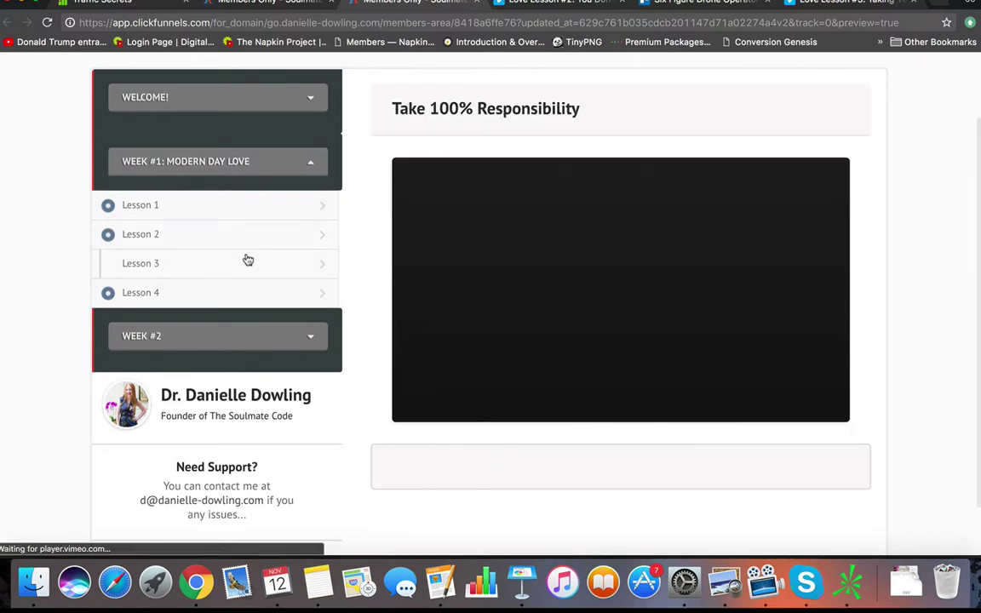
Step: Open the Introduction lesson in the Welcome! section, and examine its download link and highlight the video password note
{"action": "left_click", "coordinate": [252, 99]}
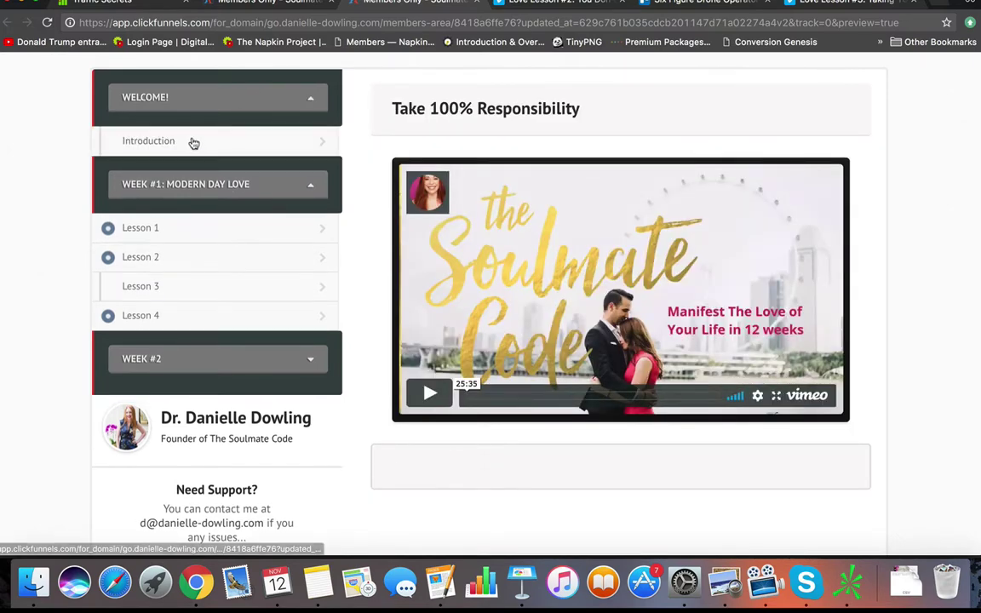
{"action": "left_click", "coordinate": [192, 141]}
{"action": "scroll", "coordinate": [762, 323], "scroll_direction": "down", "scroll_amount": 3}
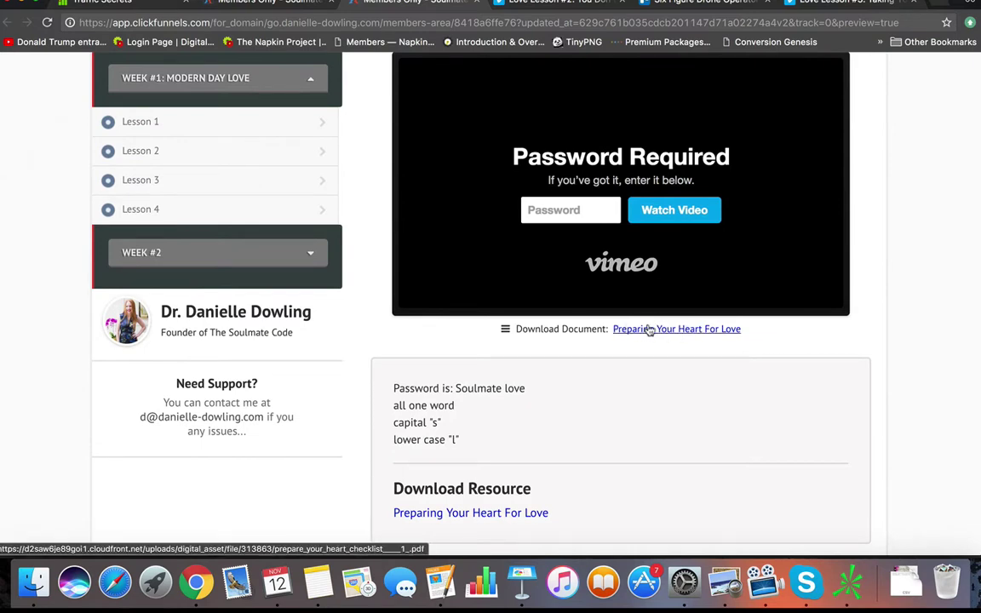
{"action": "scroll", "coordinate": [678, 332], "scroll_direction": "down", "scroll_amount": 2}
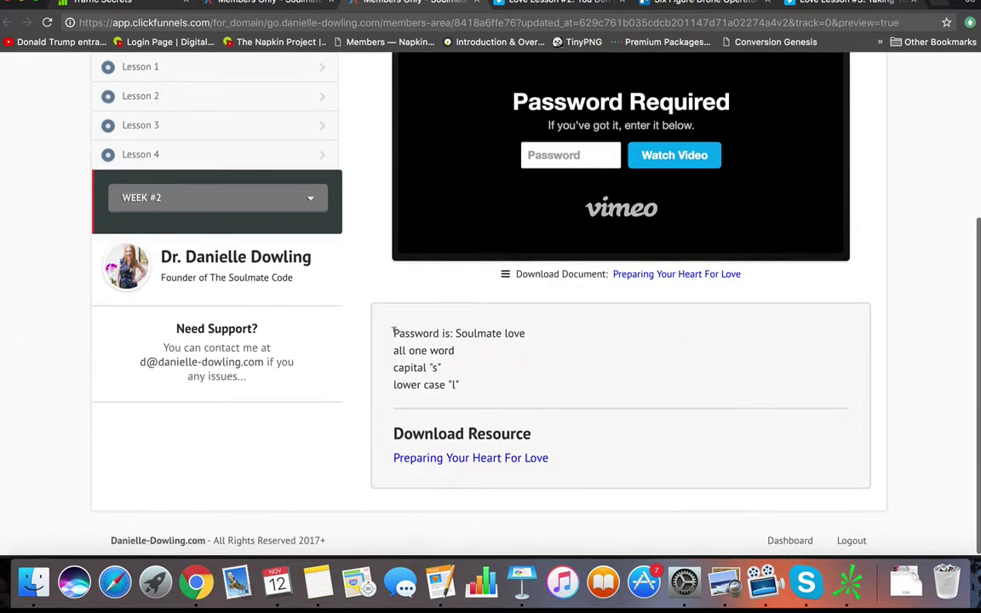
{"action": "left_click_drag", "start_coordinate": [393, 332], "coordinate": [476, 384]}
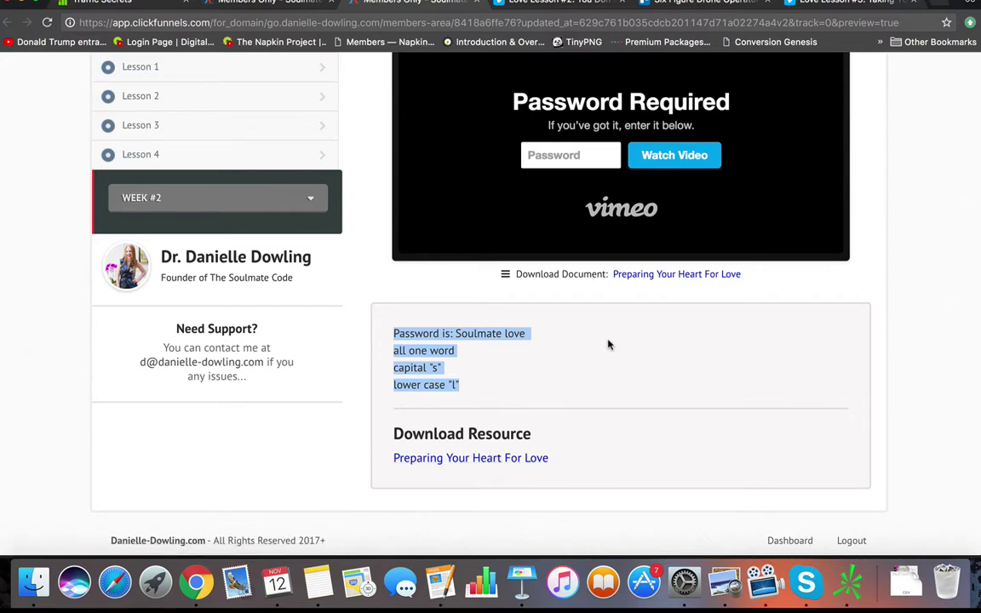
{"action": "scroll", "coordinate": [608, 345], "scroll_direction": "up", "scroll_amount": 3}
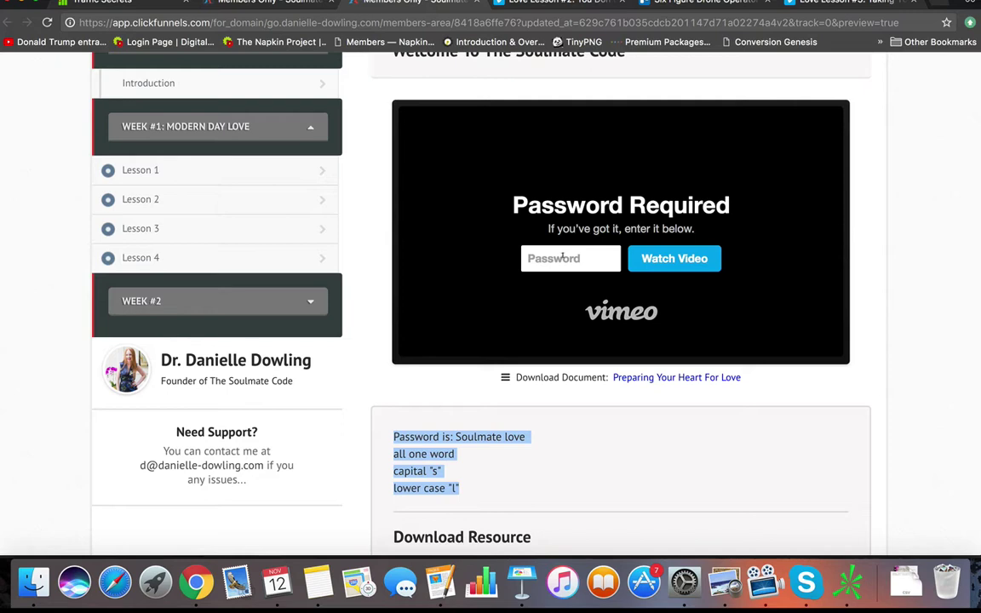
Step: Open Lesson 3 of Week #1 in the preview, briefly play and pause its Vimeo video, and look over the page
{"action": "left_click", "coordinate": [224, 229]}
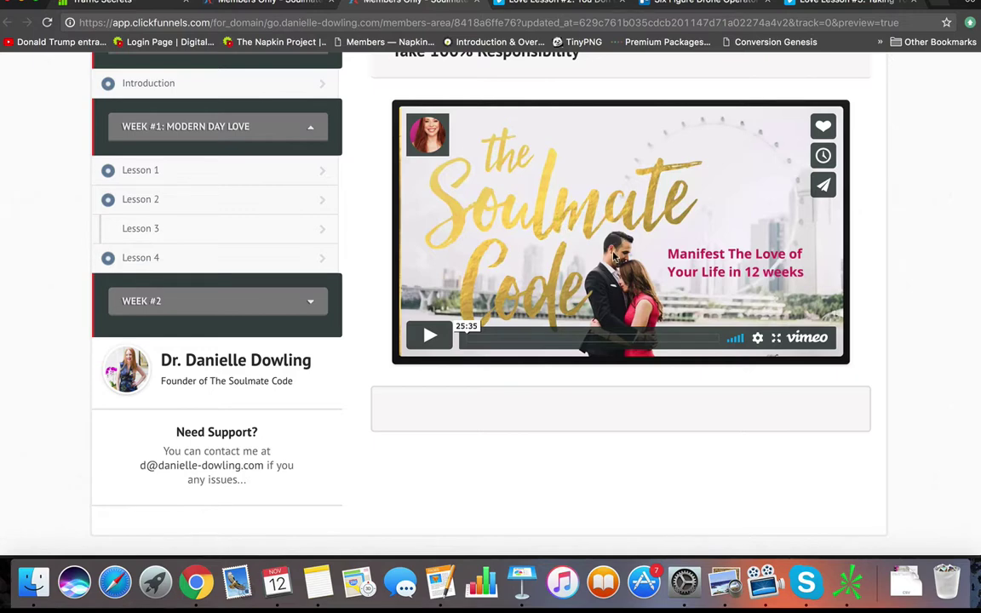
{"action": "left_click", "coordinate": [424, 340]}
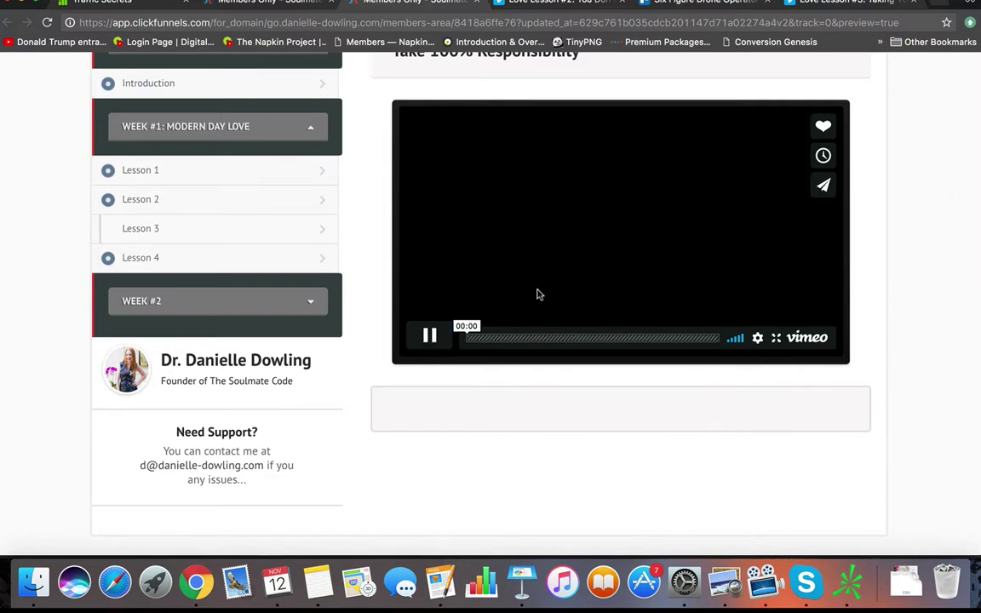
{"action": "left_click", "coordinate": [429, 336]}
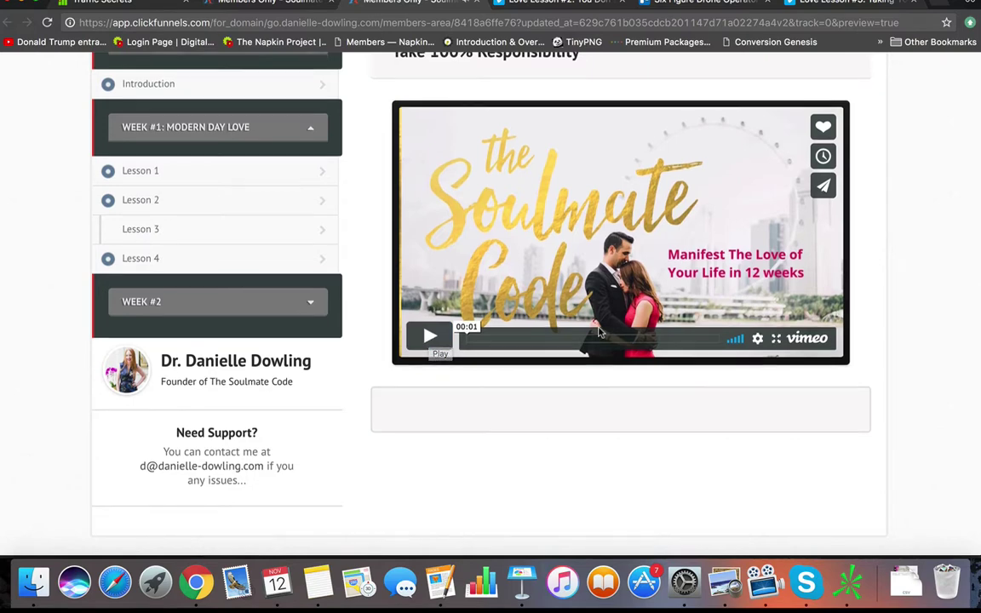
{"action": "scroll", "coordinate": [599, 332], "scroll_direction": "up", "scroll_amount": 3}
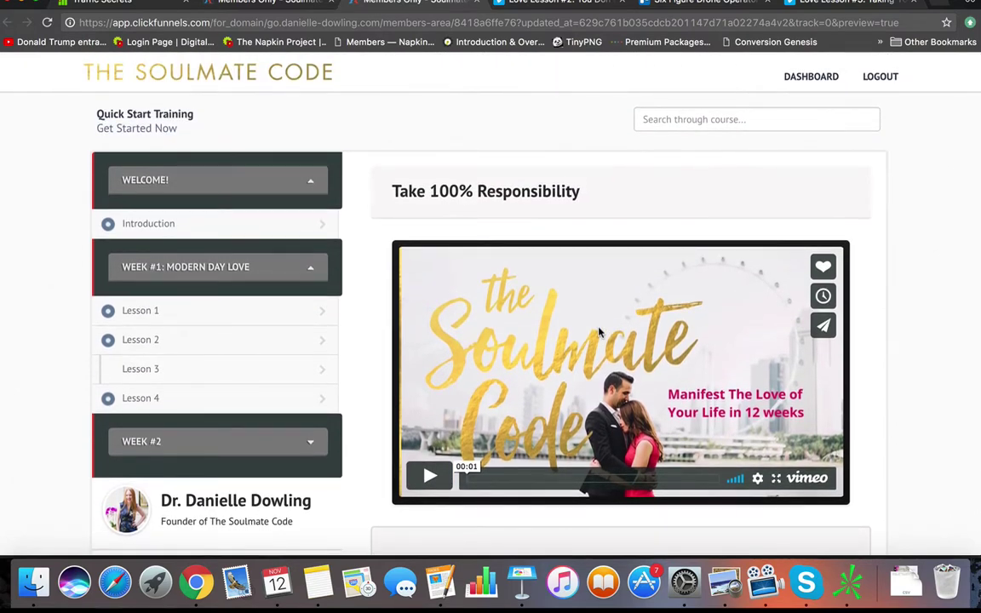
{"action": "scroll", "coordinate": [599, 332], "scroll_direction": "down", "scroll_amount": 2}
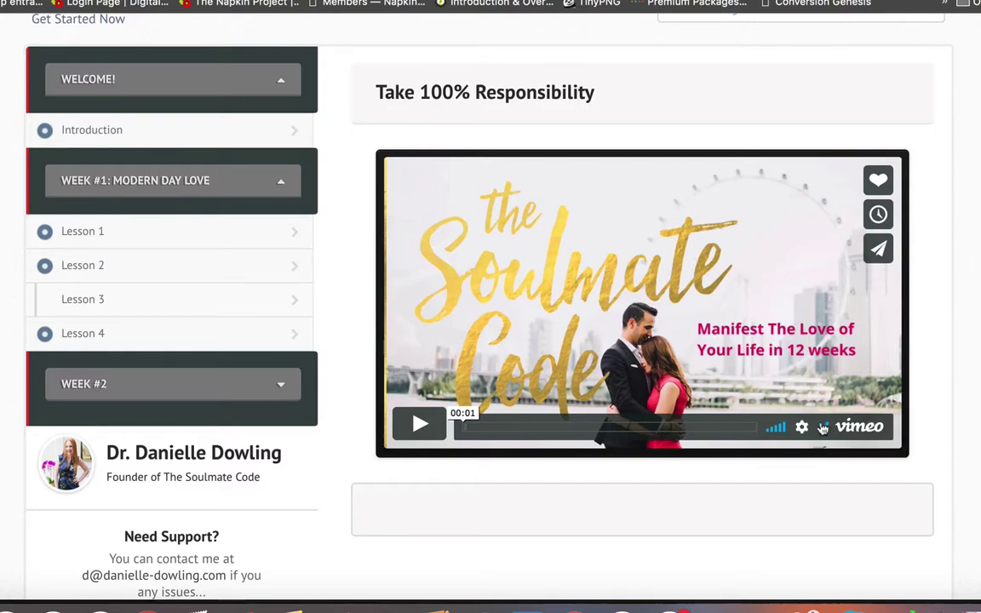
{"action": "left_click", "coordinate": [824, 425]}
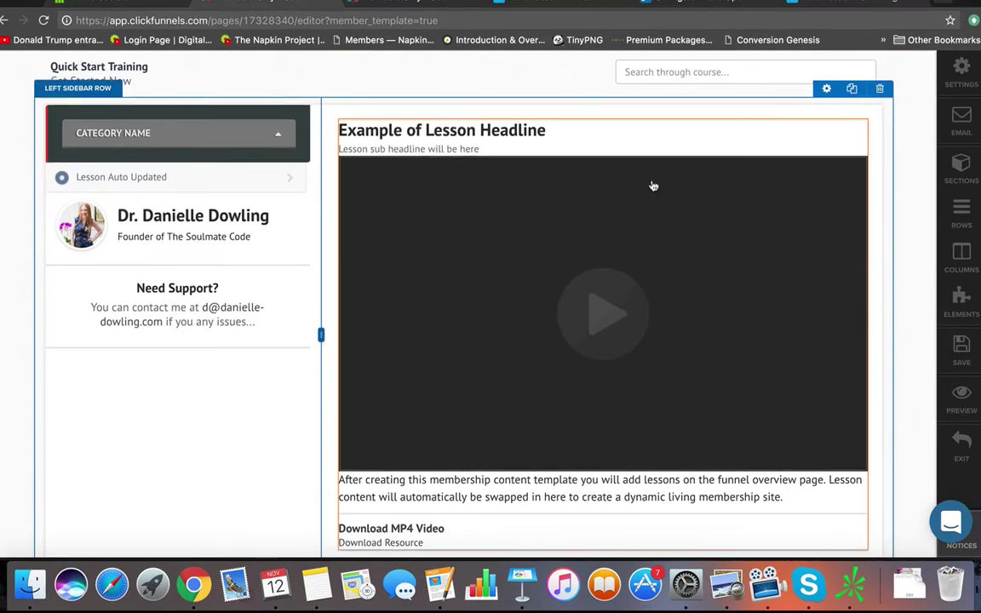
Step: Close the membership preview and narrow the left sidebar column of the template page to enlarge the lesson content area
{"action": "left_click", "coordinate": [442, 2]}
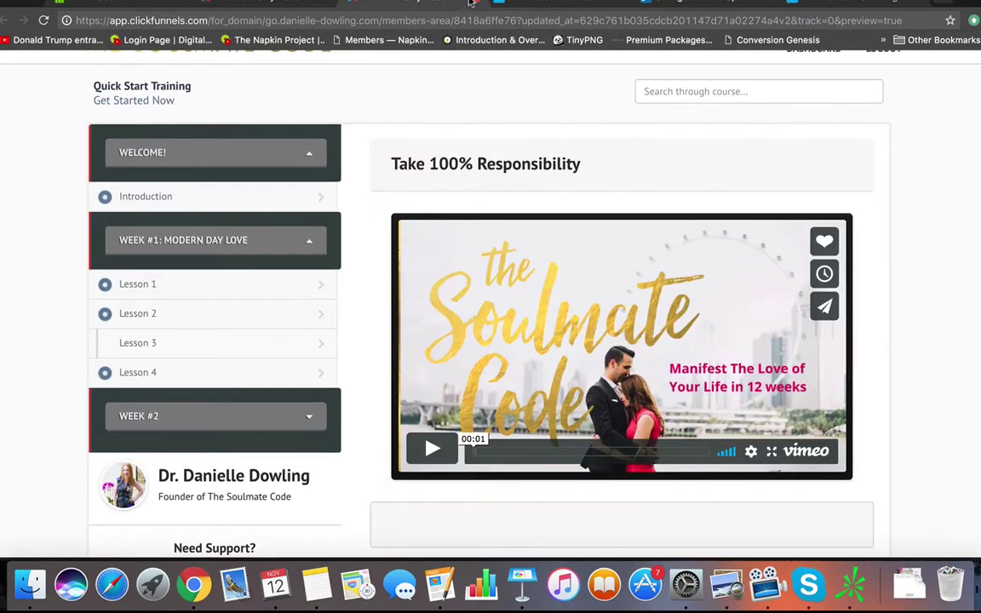
{"action": "left_click", "coordinate": [471, 3]}
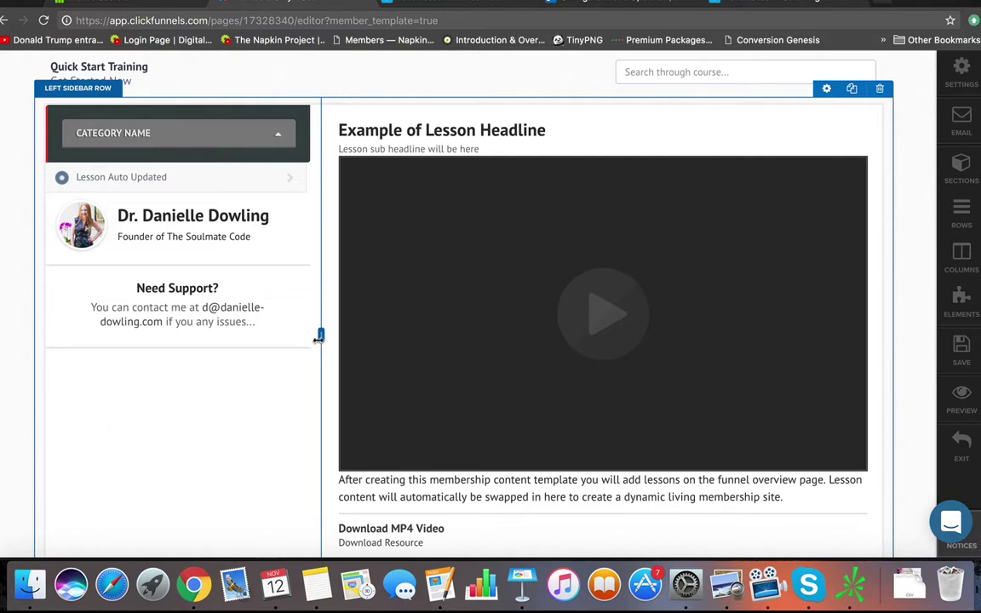
{"action": "left_click_drag", "start_coordinate": [315, 338], "coordinate": [249, 340]}
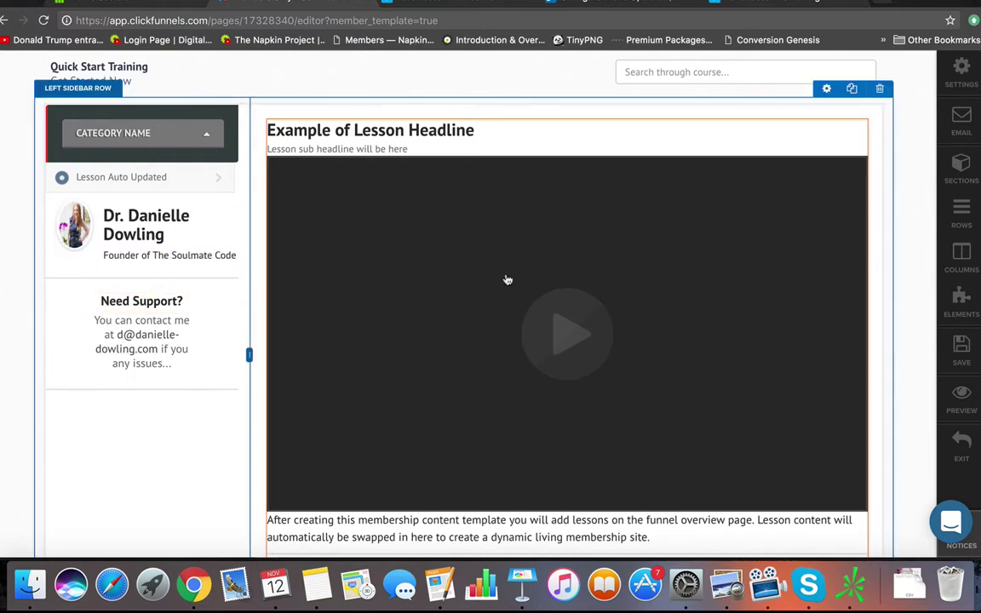
{"action": "scroll", "coordinate": [507, 278], "scroll_direction": "down", "scroll_amount": 4}
{"action": "scroll", "coordinate": [507, 279], "scroll_direction": "up", "scroll_amount": 3}
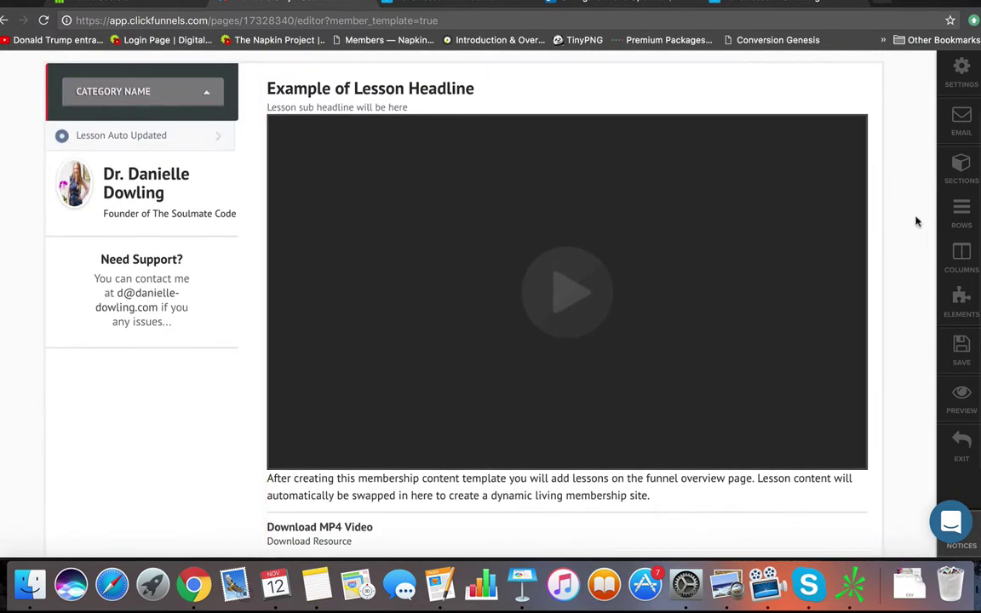
Step: Save the membership template page and exit its editor to the Members Area overview
{"action": "left_click", "coordinate": [958, 352]}
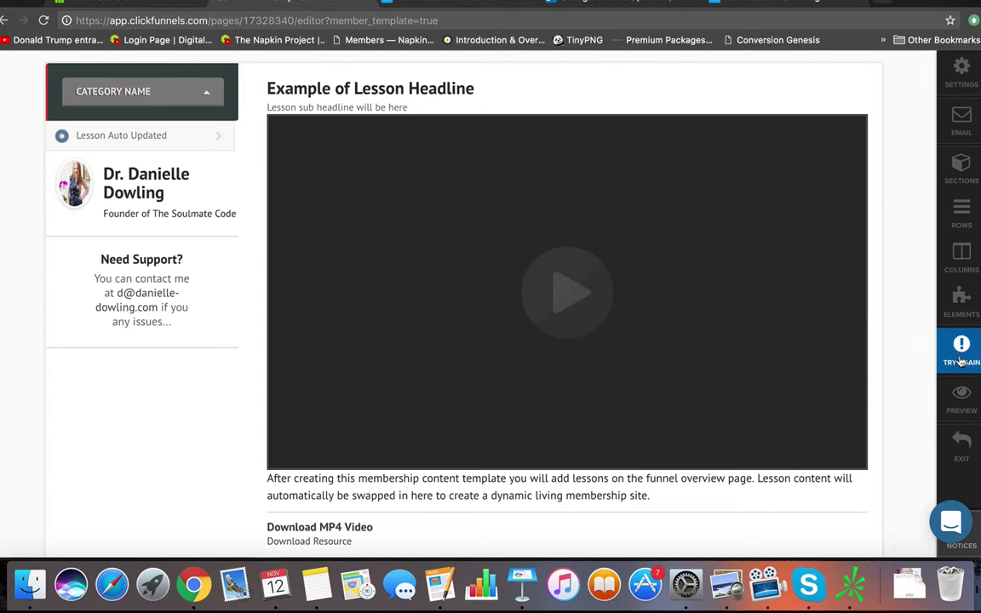
{"action": "left_click", "coordinate": [967, 359]}
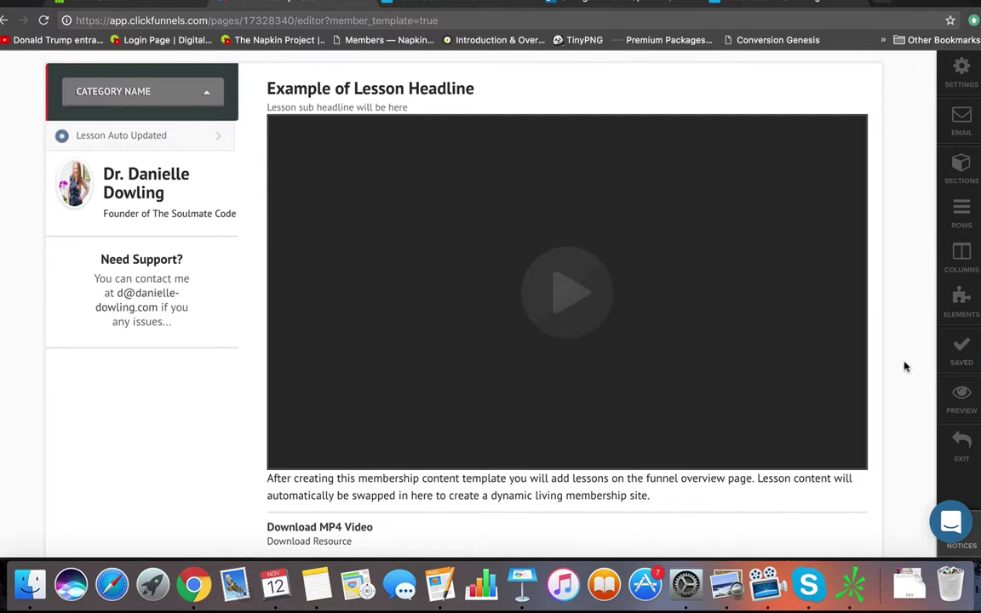
{"action": "left_click", "coordinate": [957, 441]}
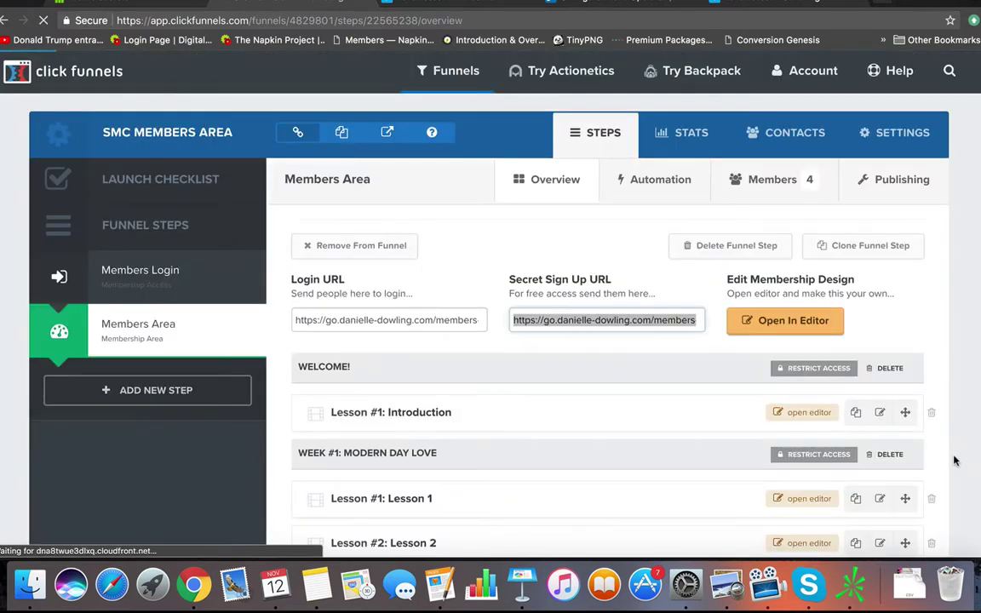
Step: Create a lesson named "Name Of Week 2 Lesson" in the Week #2 section with the Video Lesson template and no drip delay
{"action": "scroll", "coordinate": [552, 394], "scroll_direction": "down", "scroll_amount": 2}
{"action": "scroll", "coordinate": [552, 393], "scroll_direction": "down", "scroll_amount": 5}
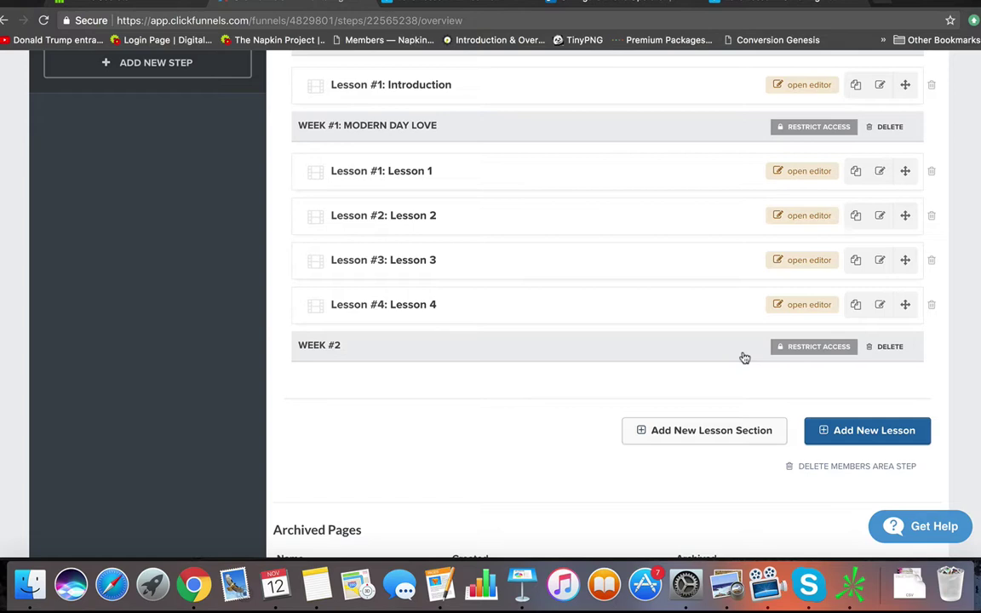
{"action": "left_click", "coordinate": [858, 432]}
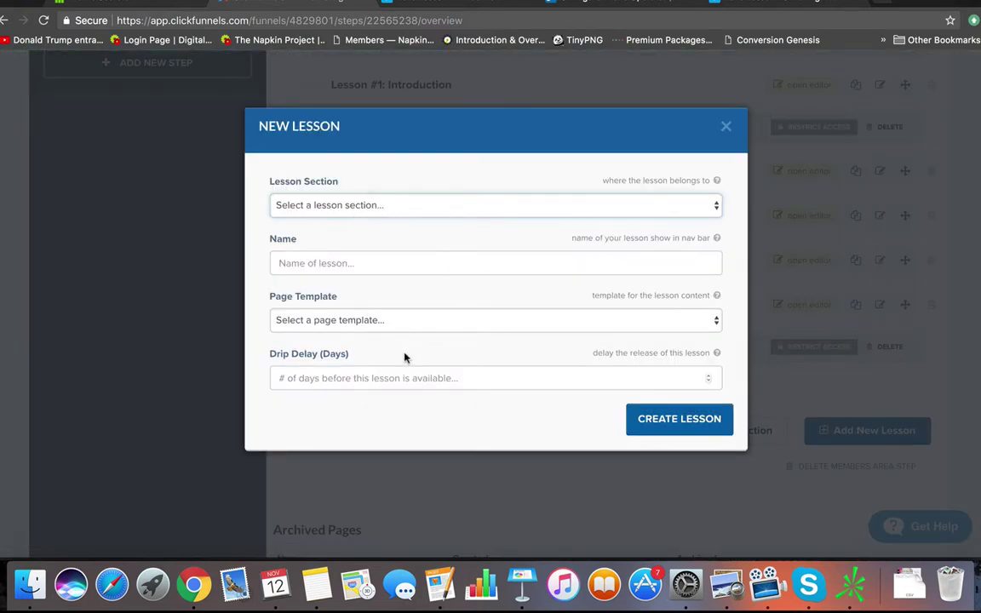
{"action": "left_click", "coordinate": [358, 206]}
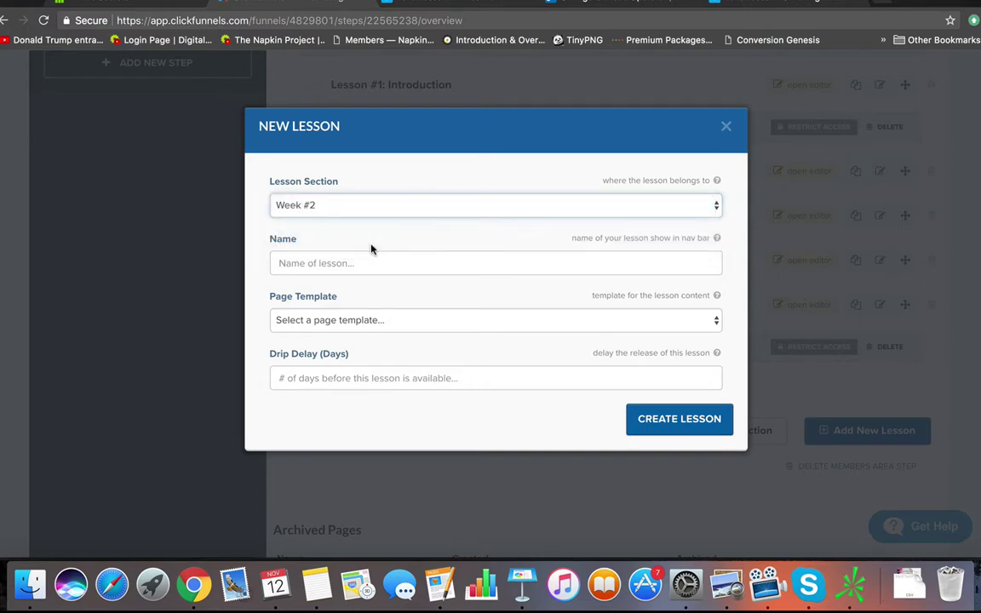
{"action": "left_click", "coordinate": [351, 266]}
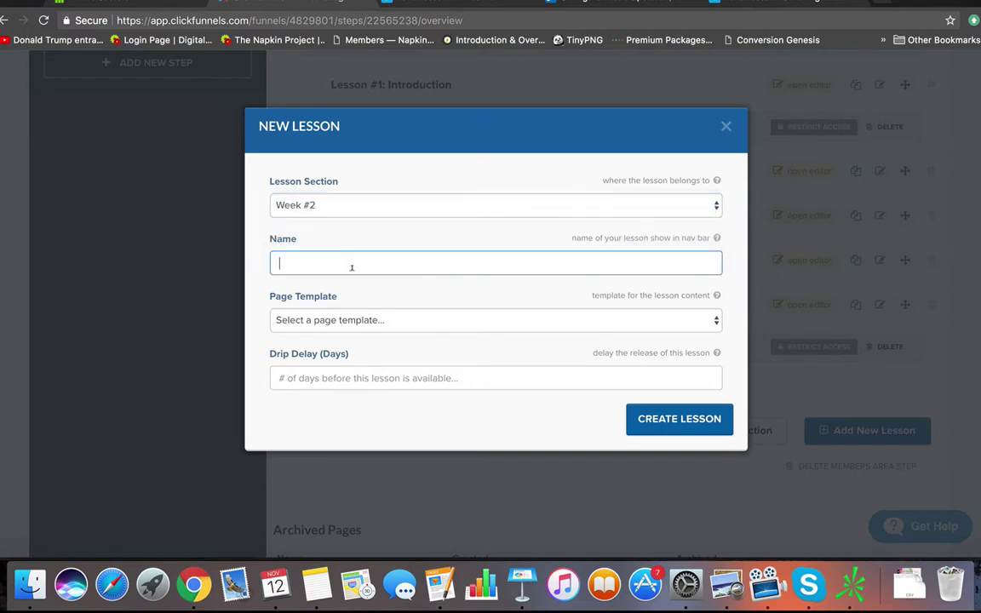
{"action": "type", "text": "Name Of Week 2 Lesson"}
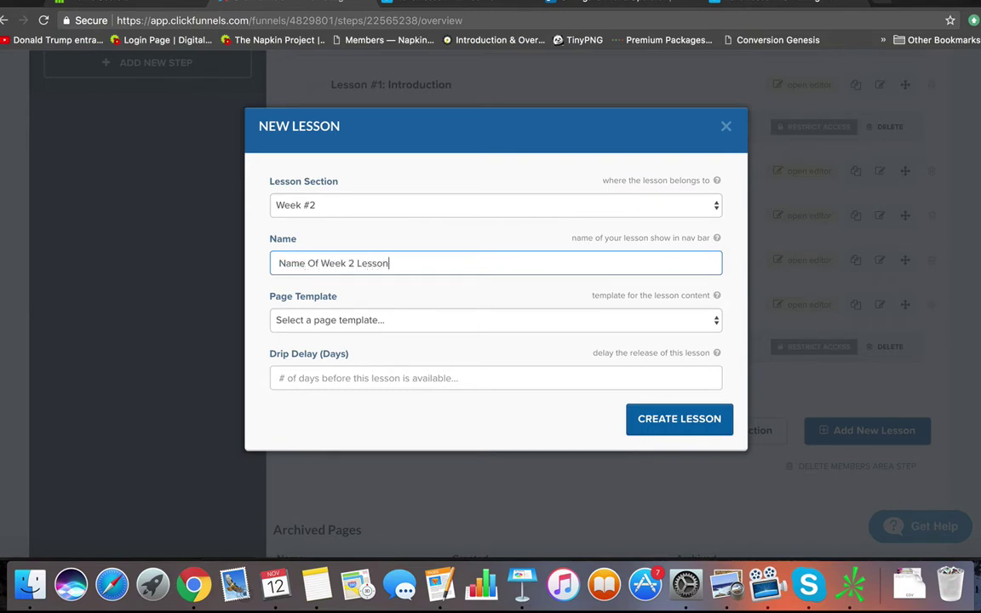
{"action": "left_click", "coordinate": [346, 320]}
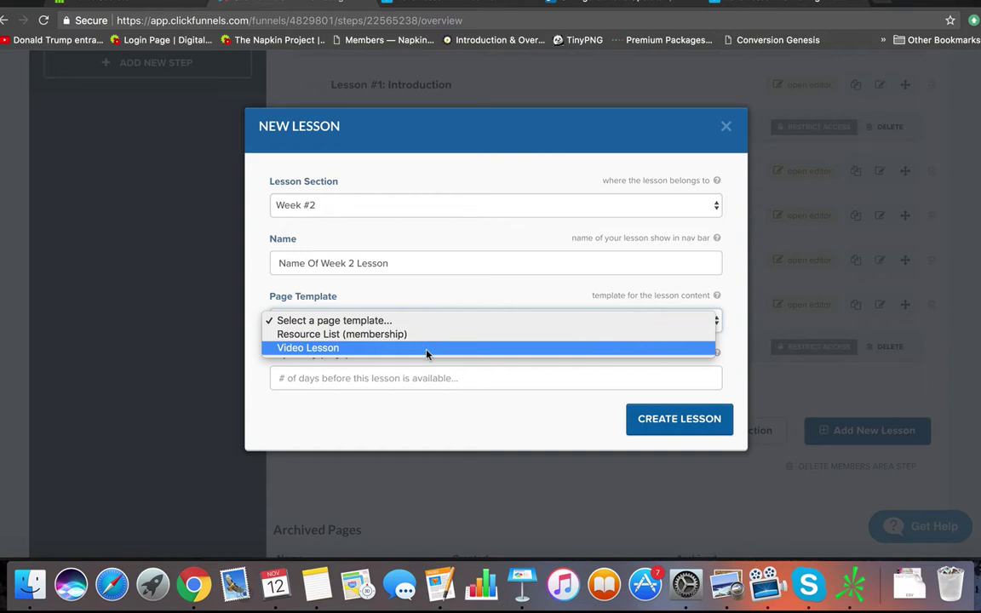
{"action": "left_click", "coordinate": [373, 354]}
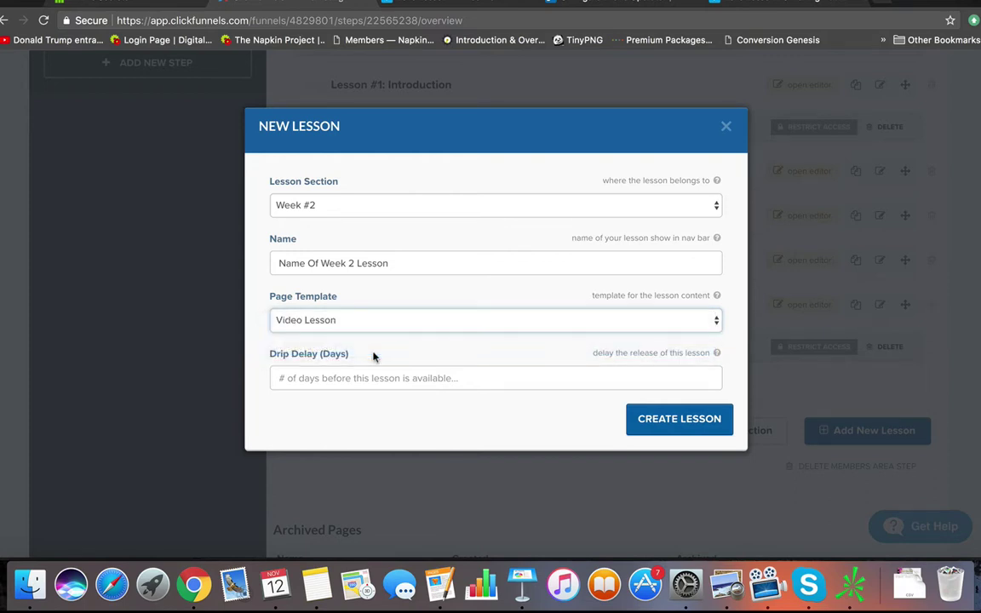
{"action": "left_click", "coordinate": [372, 377]}
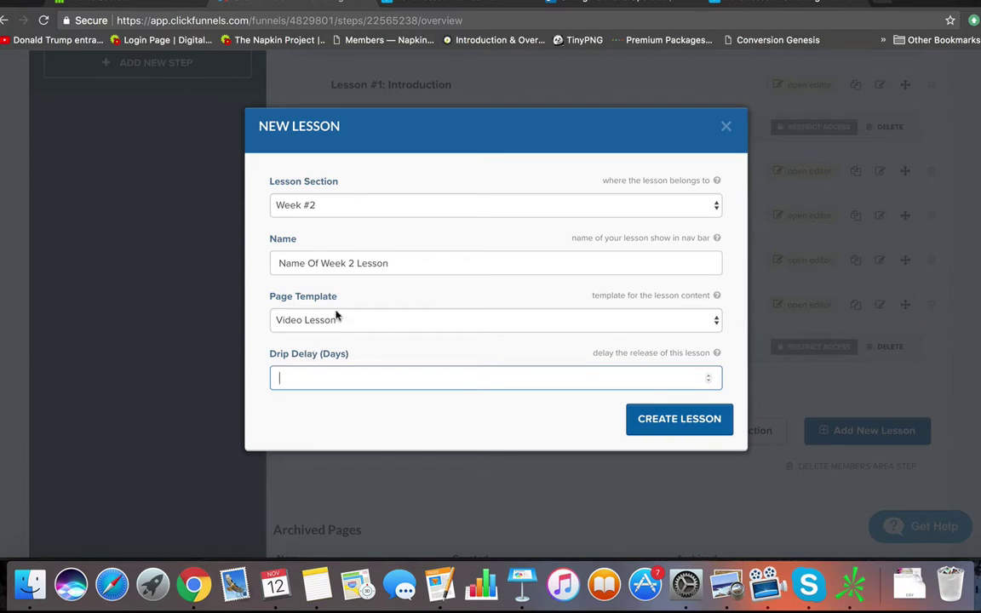
{"action": "left_click", "coordinate": [675, 418]}
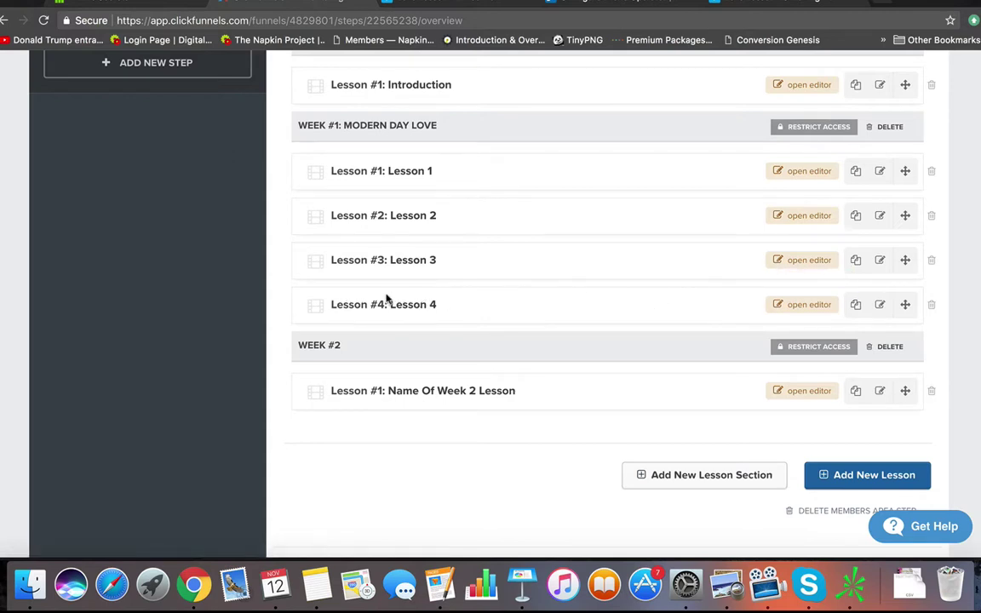
Step: Rename Lesson 4 in the Week #1: Modern Day Love section as "Lesson 4: xxxxx", leaving its drip delay empty
{"action": "left_click_drag", "start_coordinate": [389, 303], "coordinate": [442, 304]}
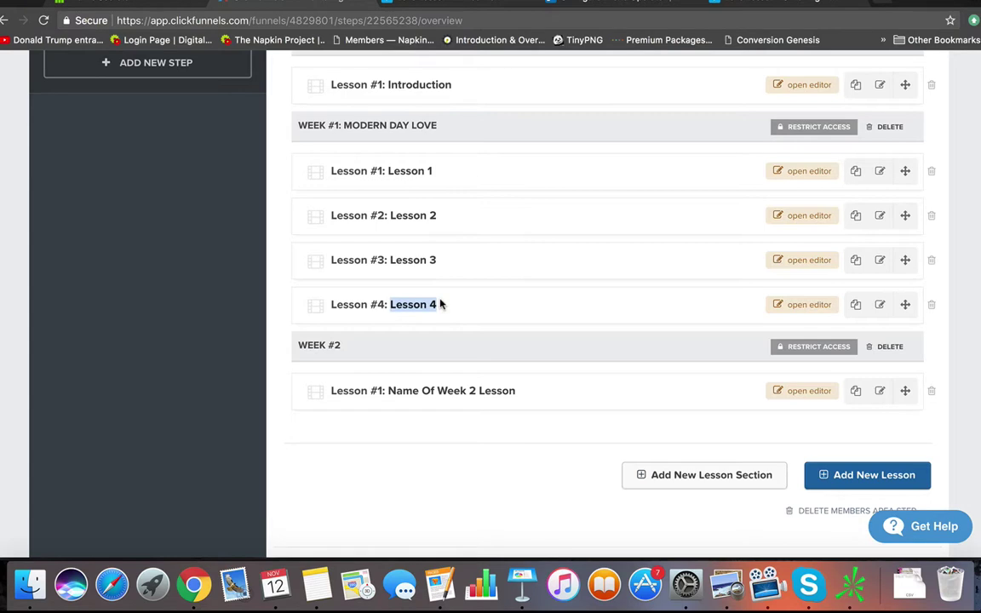
{"action": "left_click", "coordinate": [880, 305]}
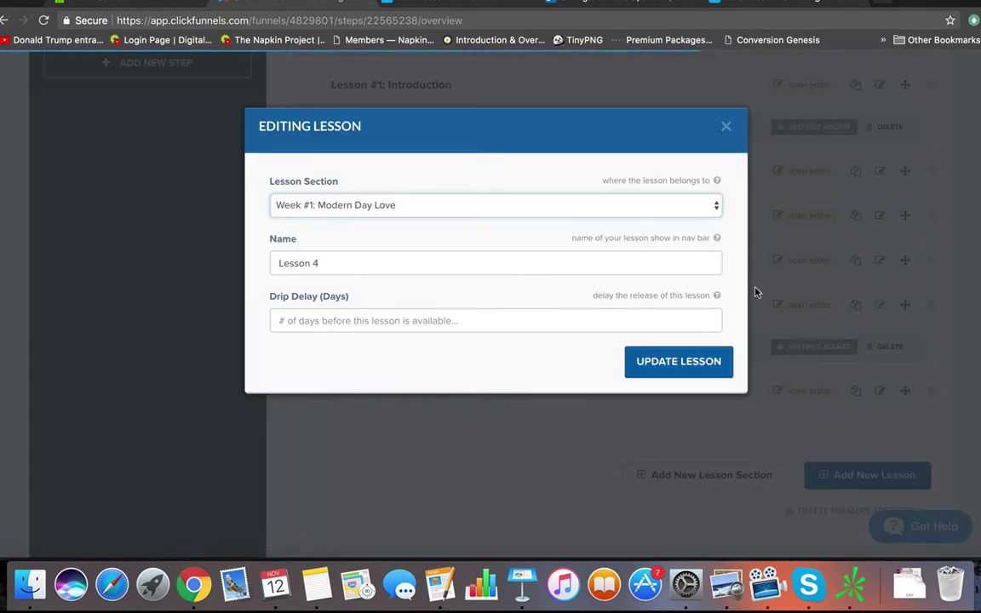
{"action": "left_click", "coordinate": [386, 262]}
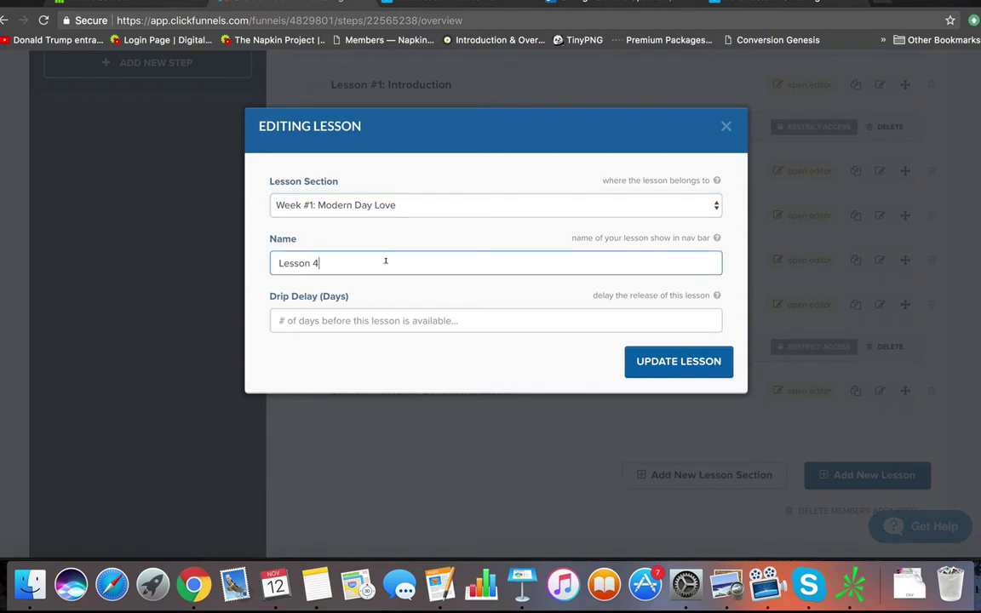
{"action": "type", "text": ":  xxxxx"}
{"action": "left_click", "coordinate": [394, 321]}
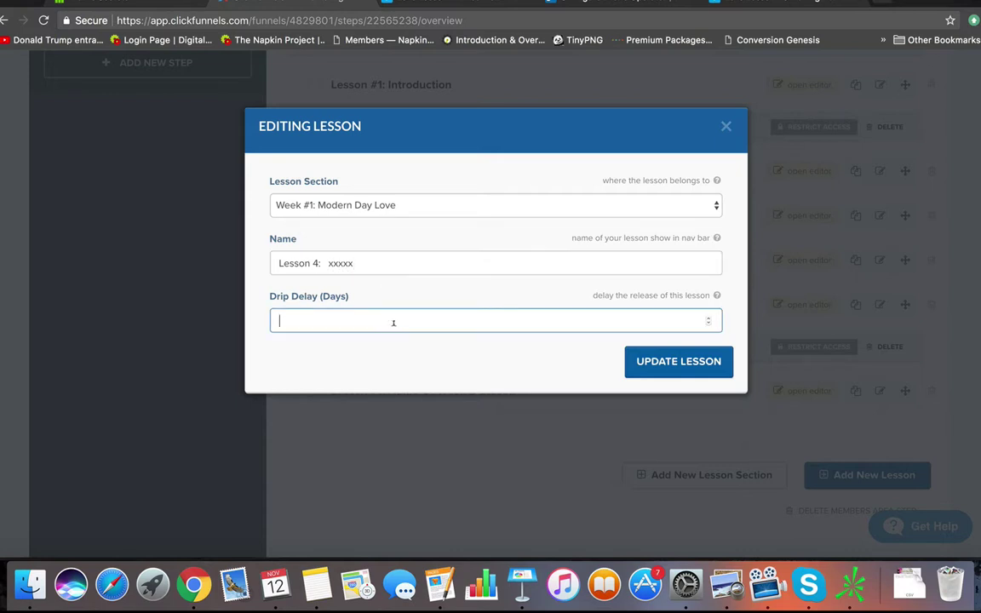
{"action": "left_click", "coordinate": [677, 364]}
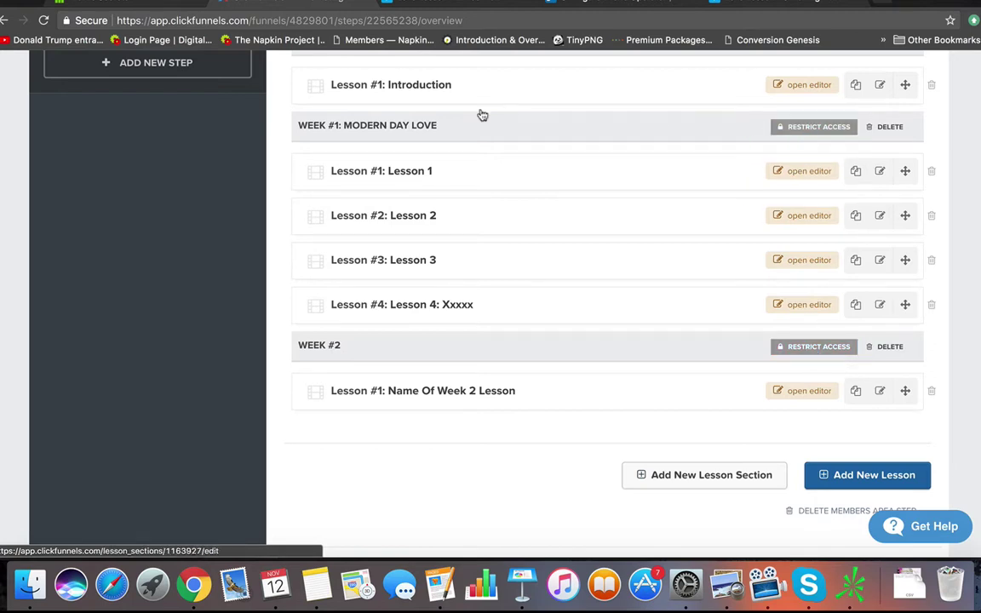
Step: Try restricting the Week #1: Modern Day Love section to The Soulmate Code and The Soulmate Code (2-Pay), then discard the selection without updating
{"action": "left_click", "coordinate": [813, 126]}
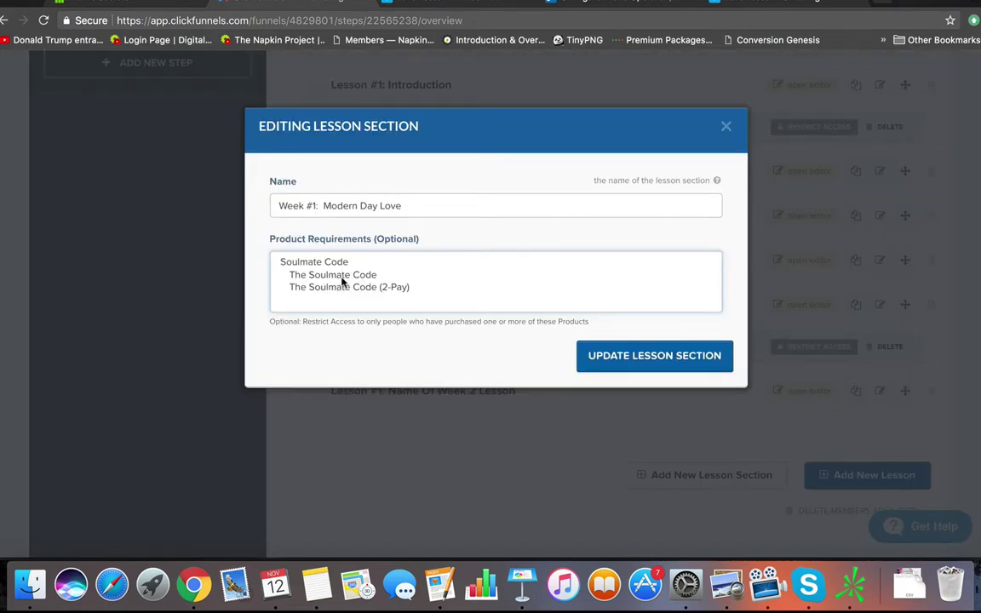
{"action": "scroll", "coordinate": [353, 285], "scroll_direction": "up", "scroll_amount": 1}
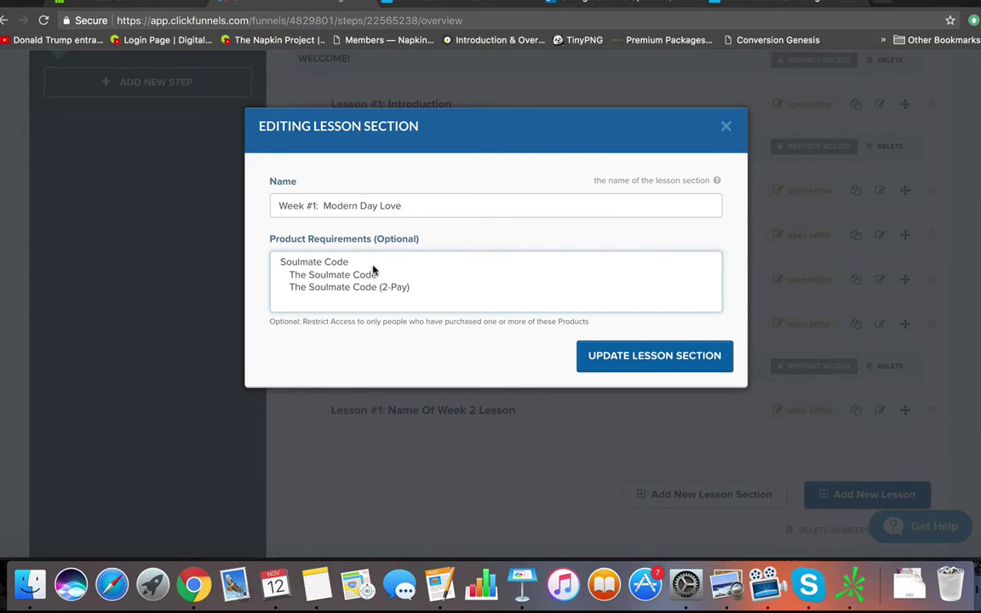
{"action": "left_click", "coordinate": [343, 276]}
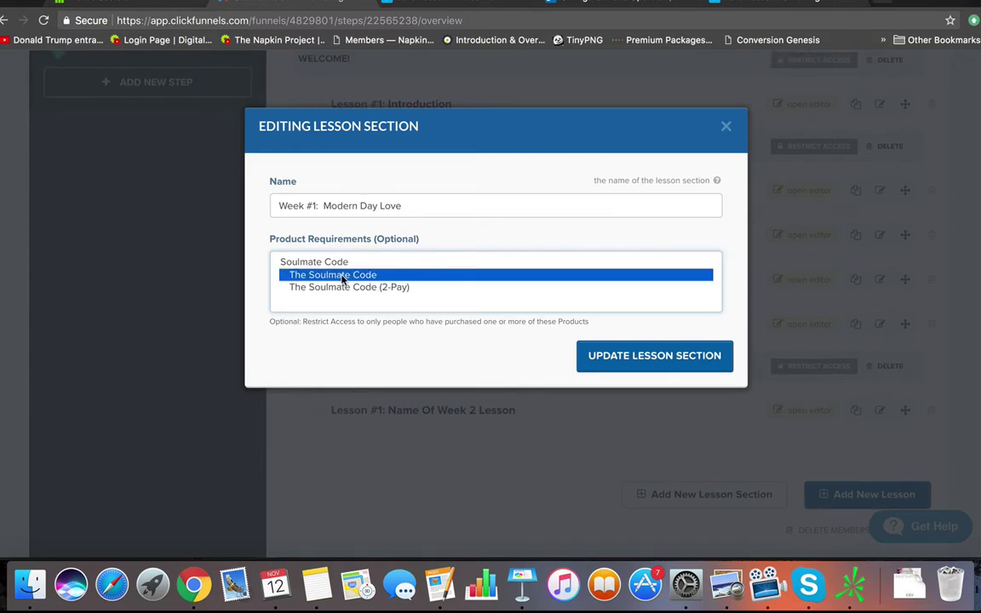
{"action": "left_click", "coordinate": [341, 279], "text": "super"}
{"action": "left_click", "coordinate": [335, 280]}
{"action": "left_click", "coordinate": [338, 287], "text": "super"}
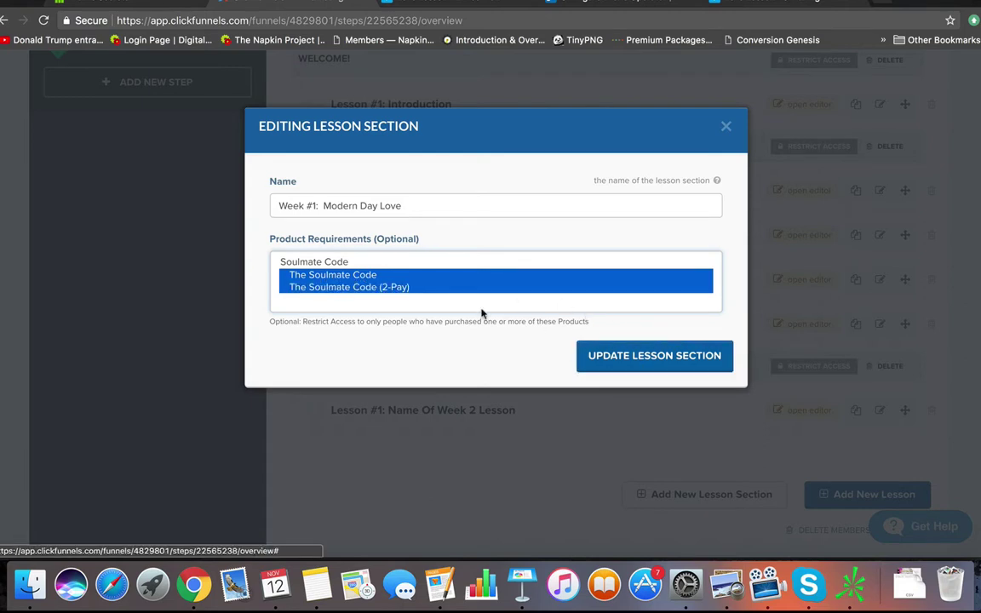
{"action": "left_click", "coordinate": [397, 278]}
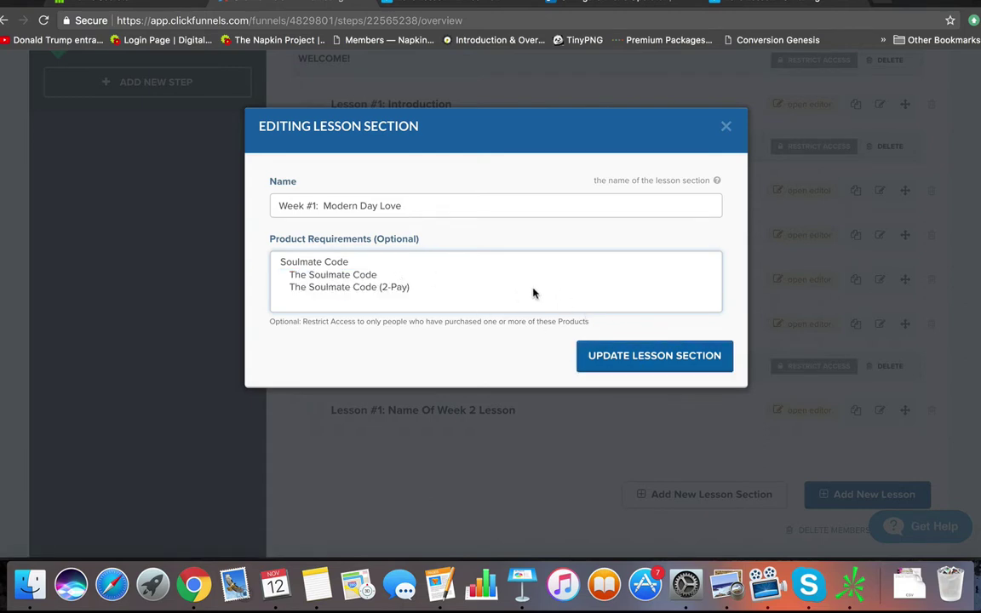
{"action": "left_click", "coordinate": [726, 126]}
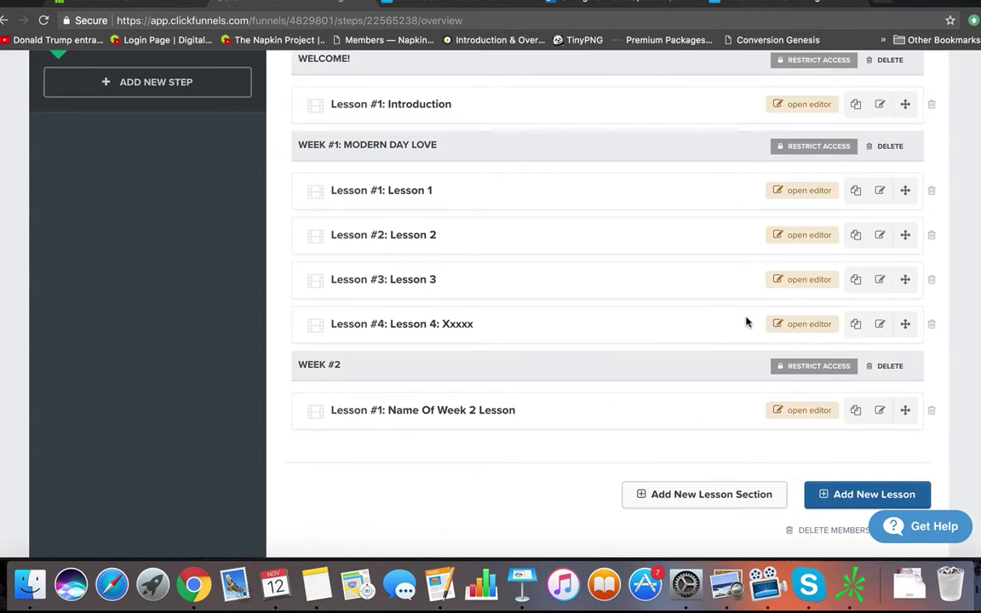
Step: Check the Members Login step's overview, then return to the Members Area overview and select its Secret Sign Up URL
{"action": "scroll", "coordinate": [745, 321], "scroll_direction": "up", "scroll_amount": 5}
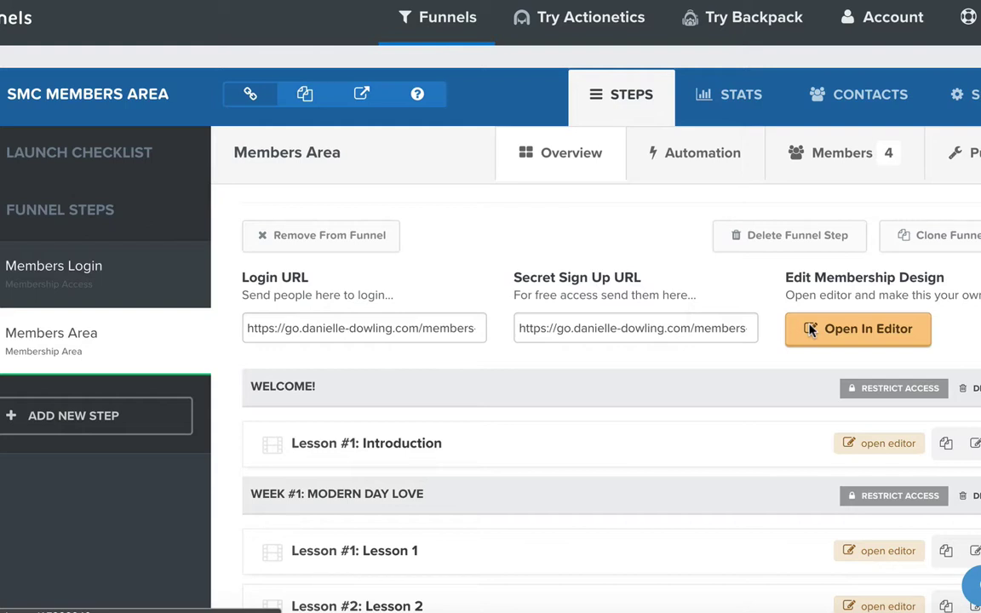
{"action": "left_click", "coordinate": [100, 278]}
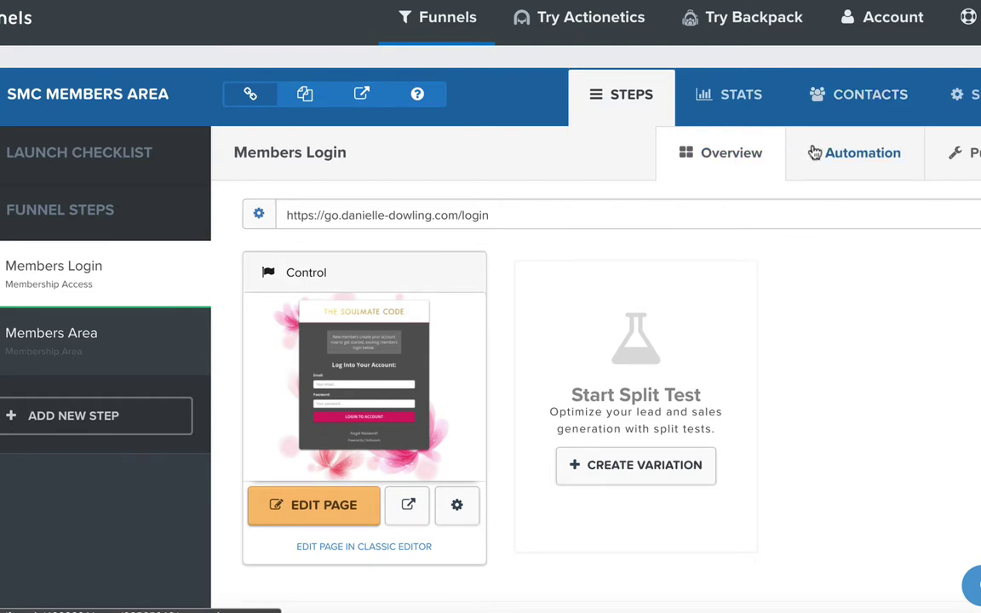
{"action": "left_click", "coordinate": [118, 351]}
{"action": "left_click", "coordinate": [634, 327]}
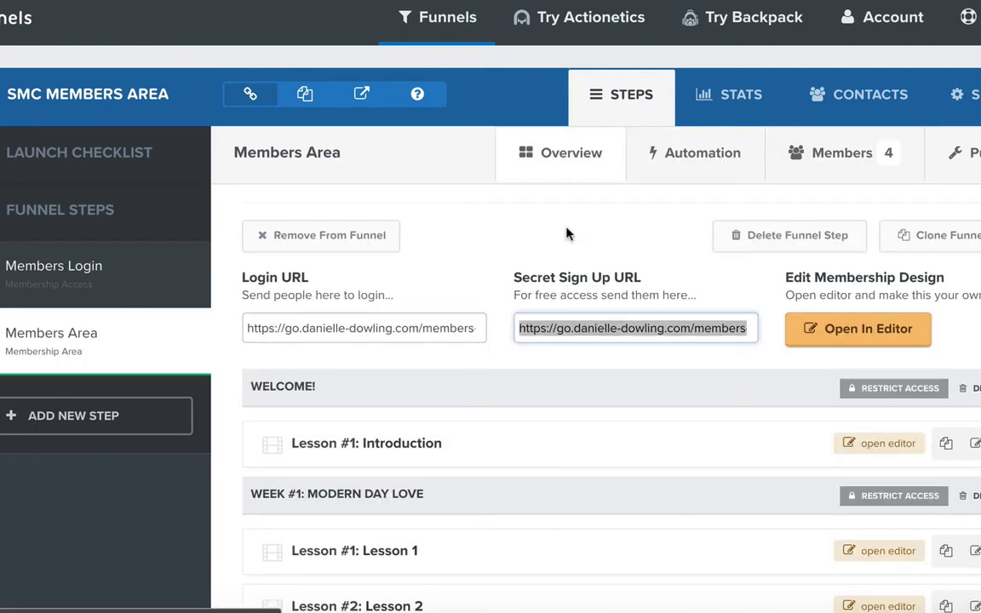
Step: Review the all-time member list of the Members Area, then reopen the Members Login step's overview
{"action": "left_click", "coordinate": [838, 153]}
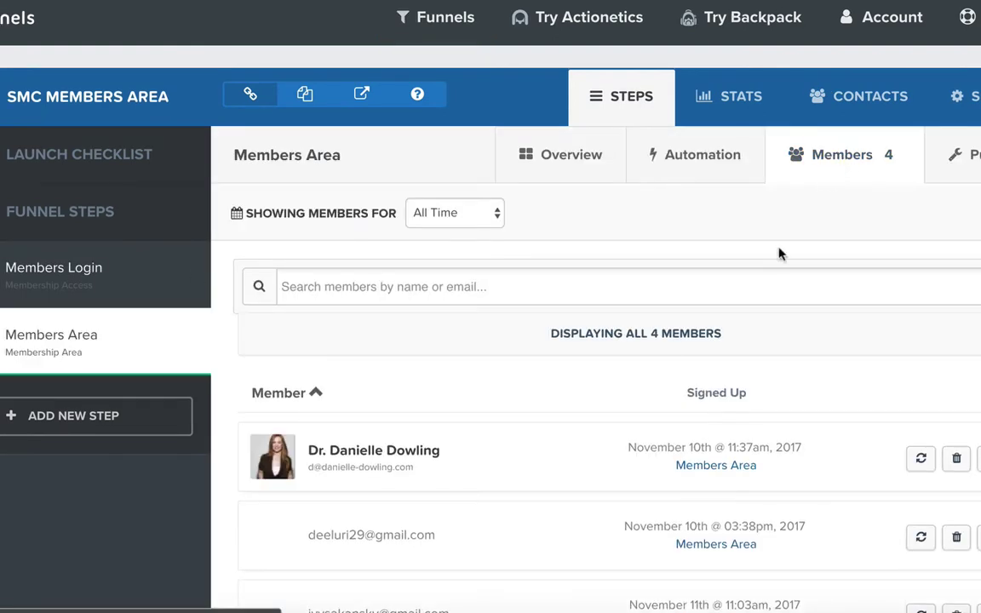
{"action": "scroll", "coordinate": [442, 395], "scroll_direction": "down", "scroll_amount": 1}
{"action": "scroll", "coordinate": [442, 396], "scroll_direction": "down", "scroll_amount": 2}
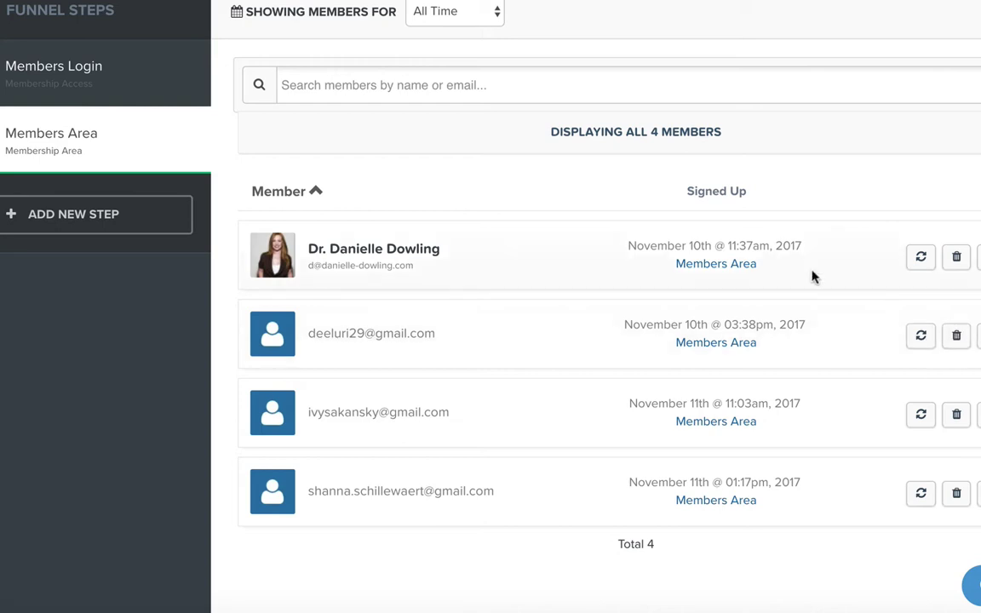
{"action": "scroll", "coordinate": [721, 237], "scroll_direction": "up", "scroll_amount": 3}
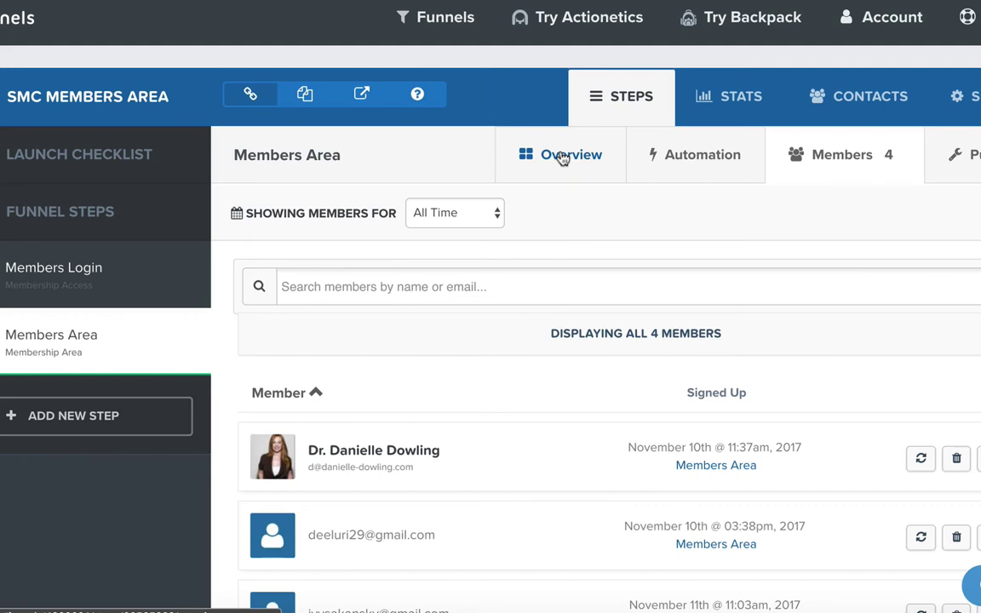
{"action": "left_click", "coordinate": [118, 284]}
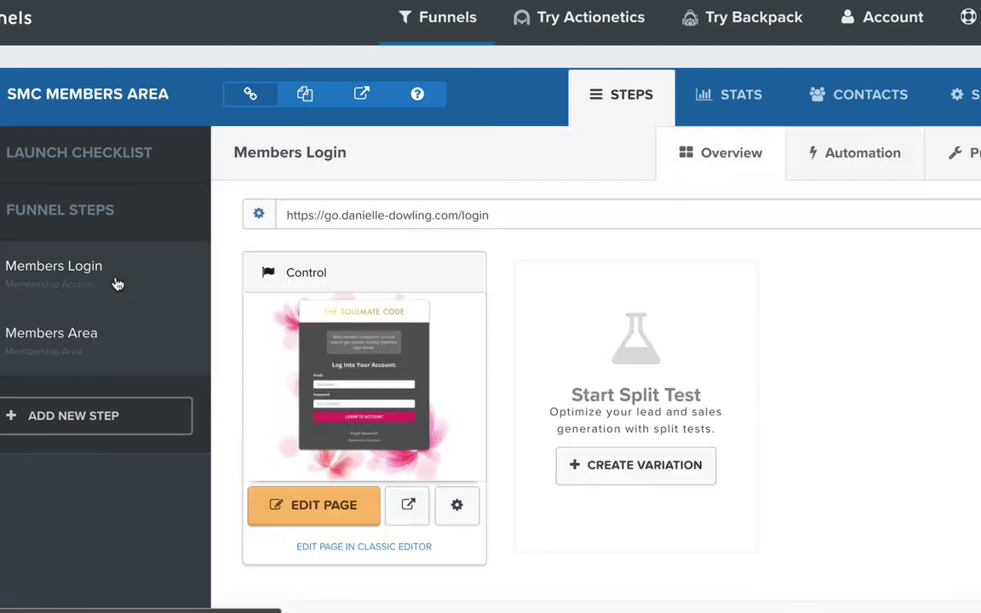